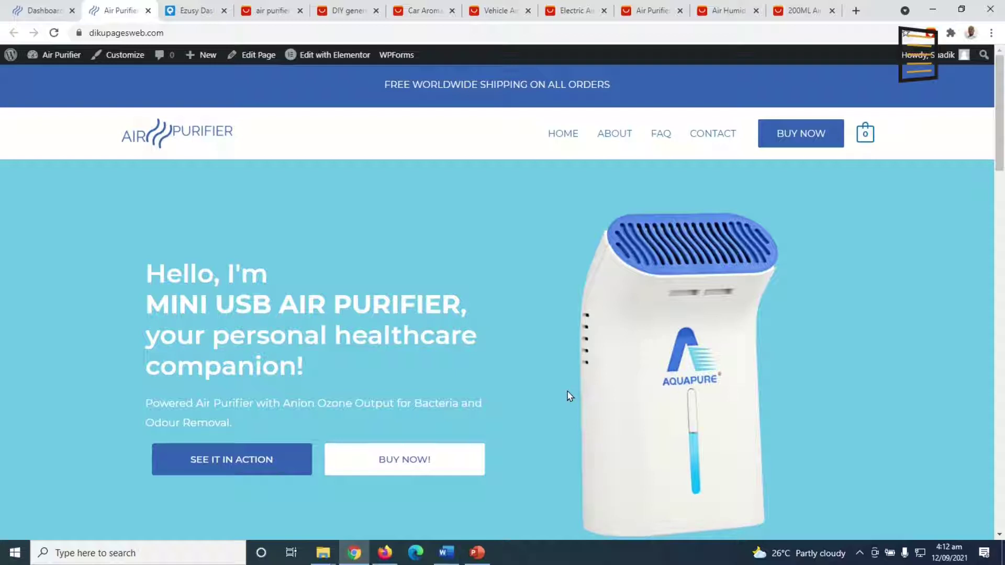
# Step: Review the air purifier store's landing page and the product listed on its shop page
pyautogui.scroll(-10, 552, 320)
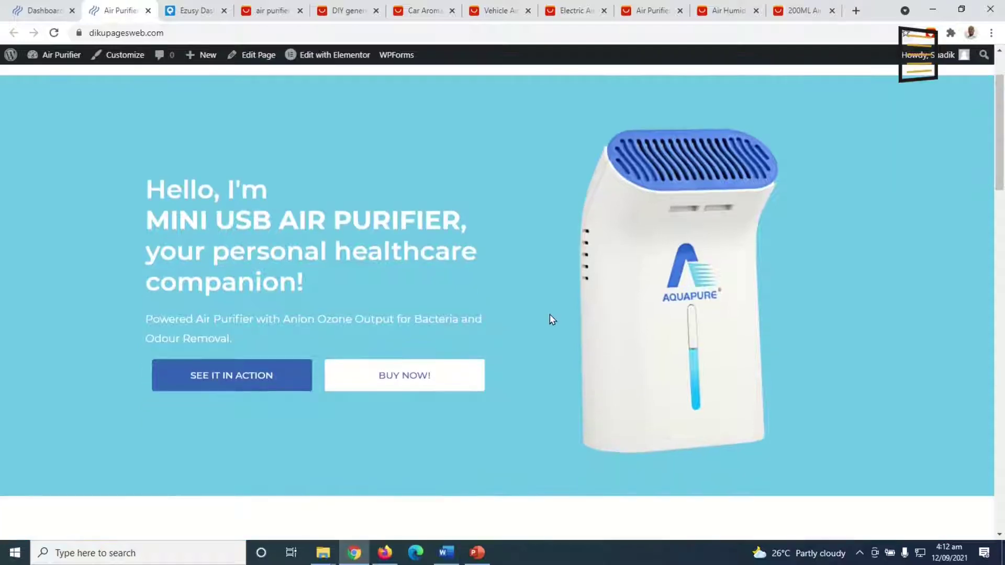
pyautogui.scroll(-10, 551, 328)
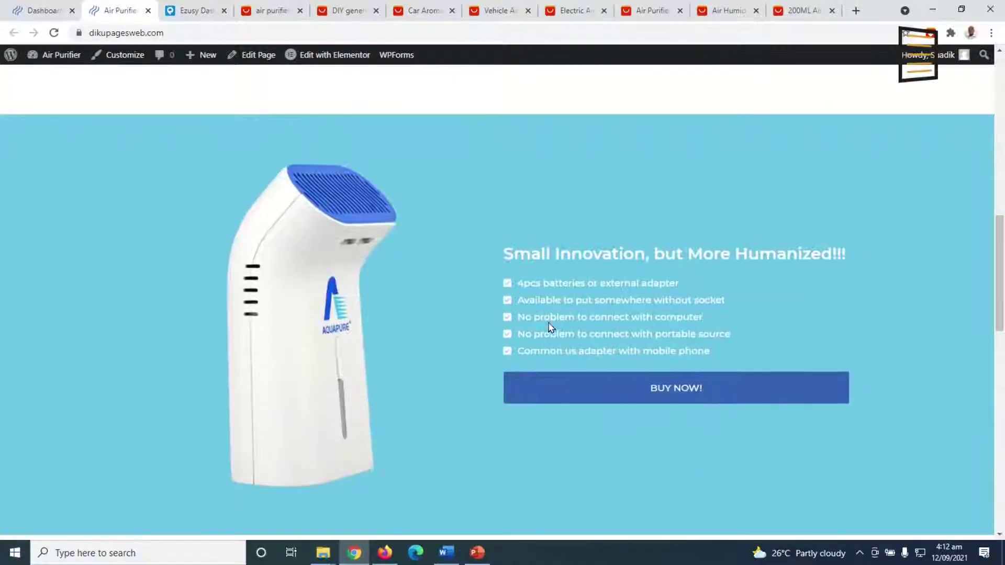
pyautogui.scroll(-5, 553, 327)
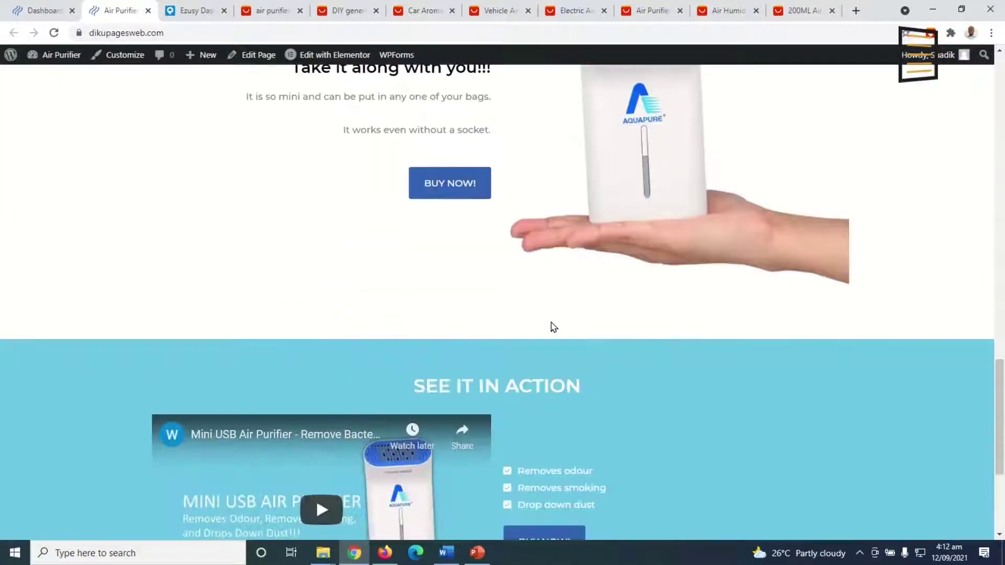
pyautogui.scroll(20, 550, 325)
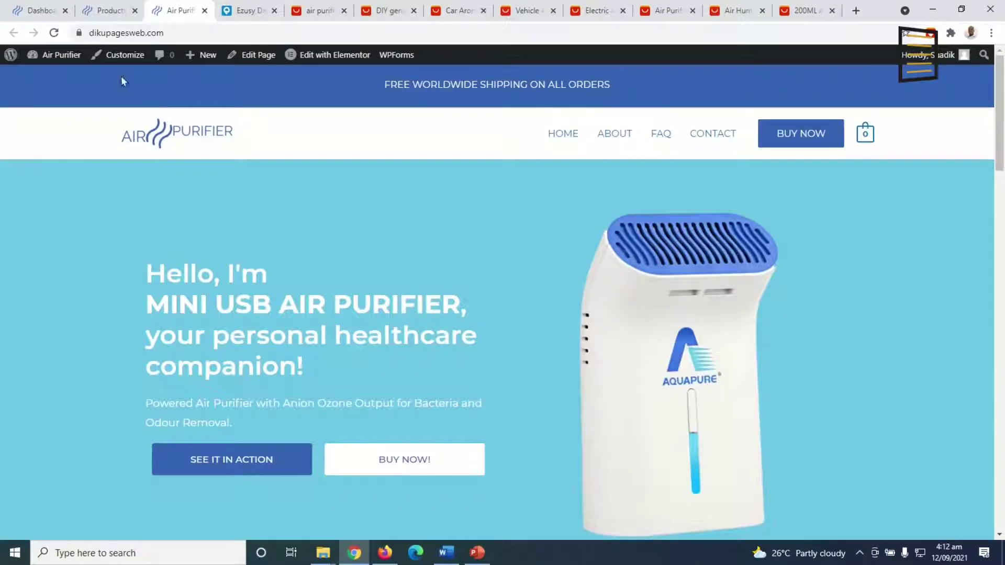
pyautogui.click(104, 10)
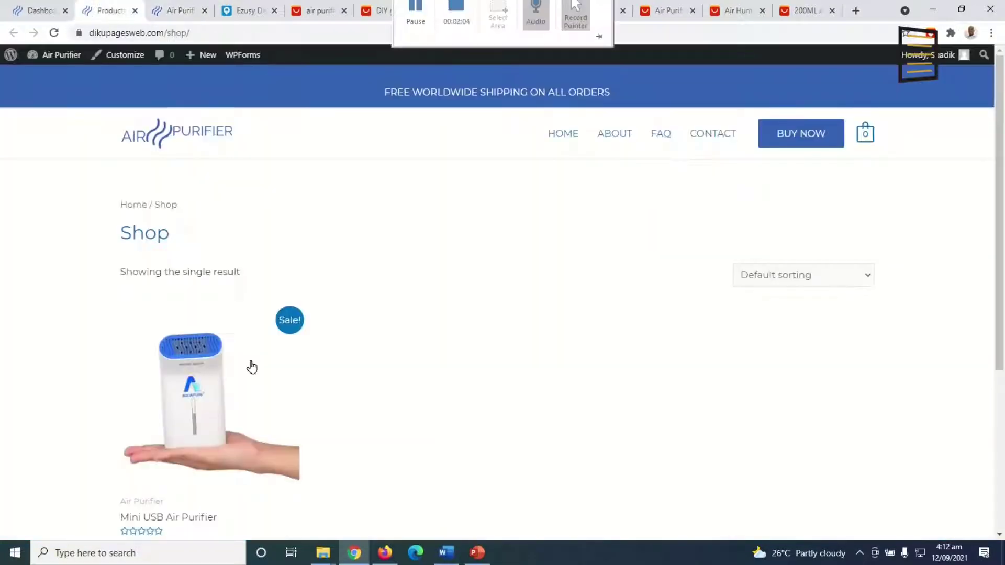
pyautogui.scroll(-1, 313, 396)
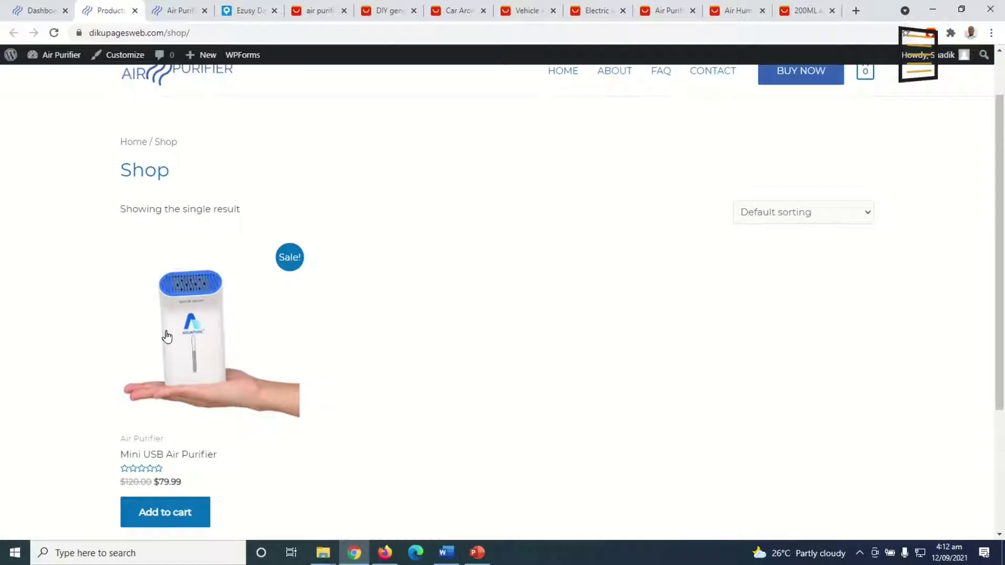
pyautogui.scroll(1, 395, 477)
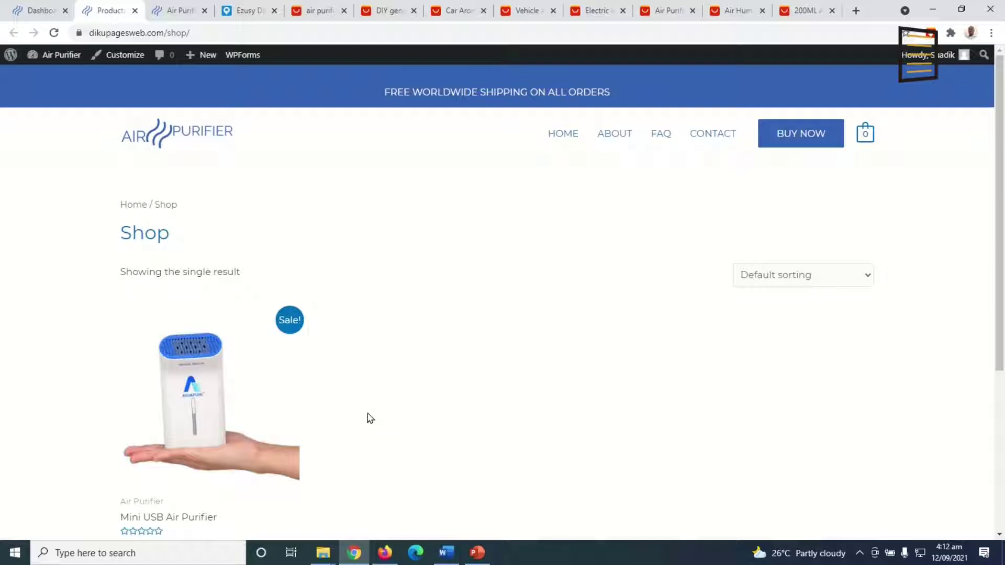
# Step: Return to the store's home page and read through the hero banner and Key Features section
pyautogui.click(179, 11)
pyautogui.scroll(-1, 468, 401)
pyautogui.scroll(-4, 469, 397)
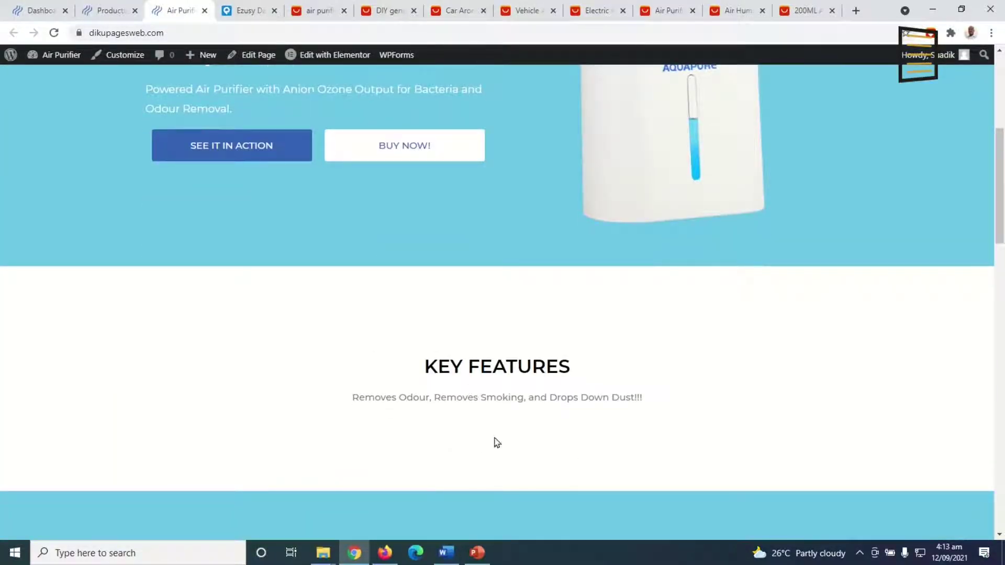
pyautogui.scroll(-9, 501, 421)
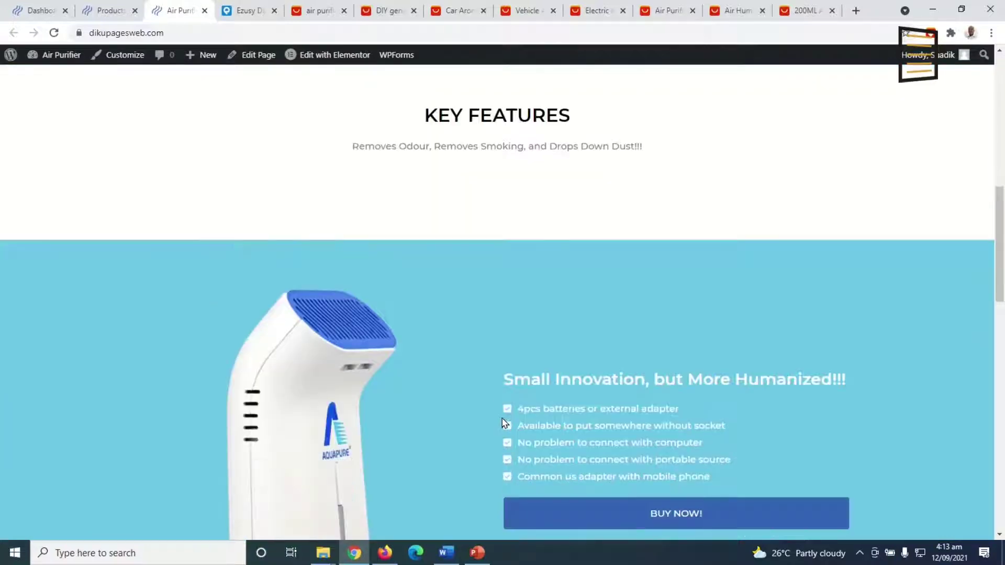
pyautogui.scroll(4, 502, 421)
pyautogui.scroll(10, 504, 422)
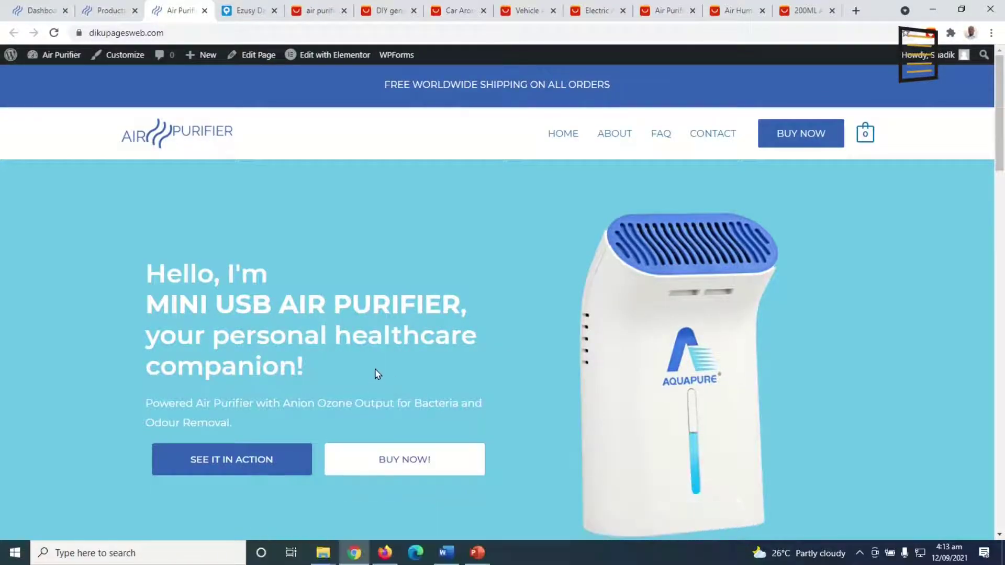
# Step: Open the Products list in the Ezusy dashboard and compare it with the store's shop page
pyautogui.click(251, 11)
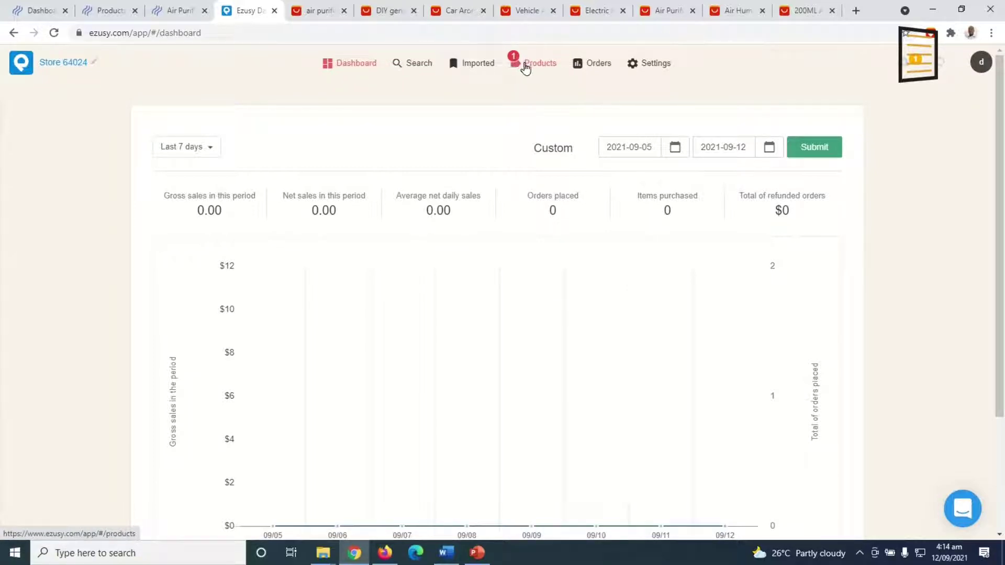
pyautogui.click(530, 68)
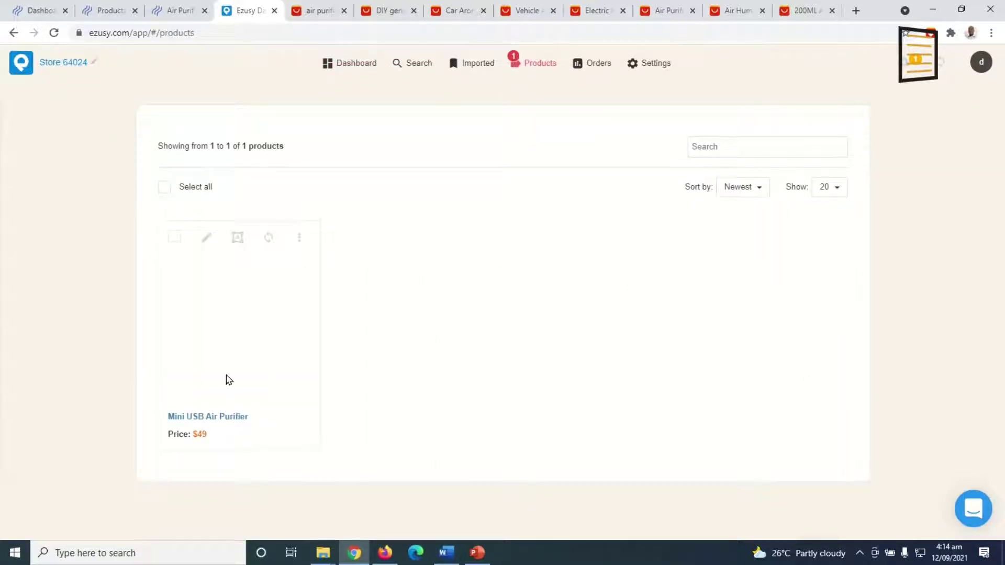
pyautogui.click(102, 10)
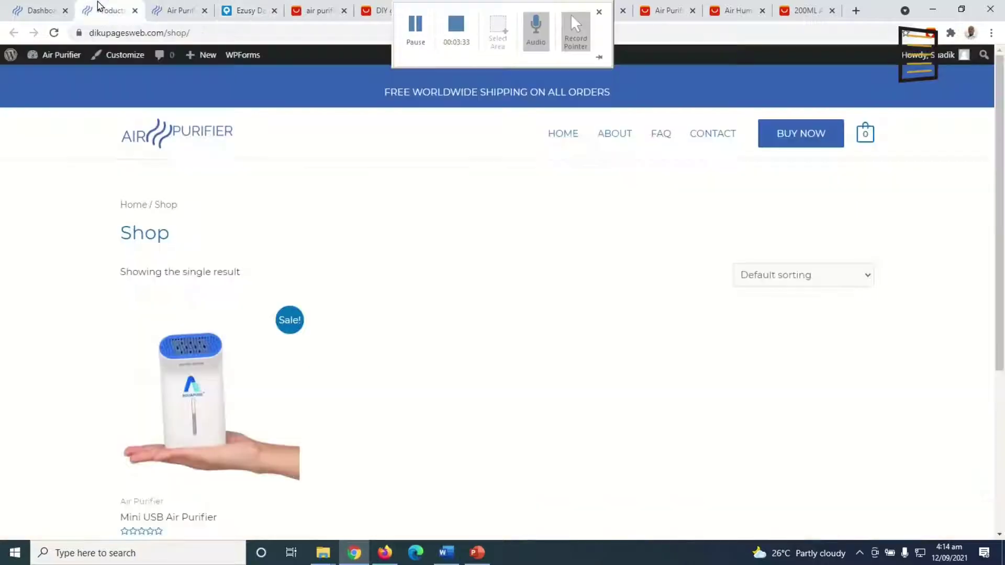
pyautogui.click(245, 12)
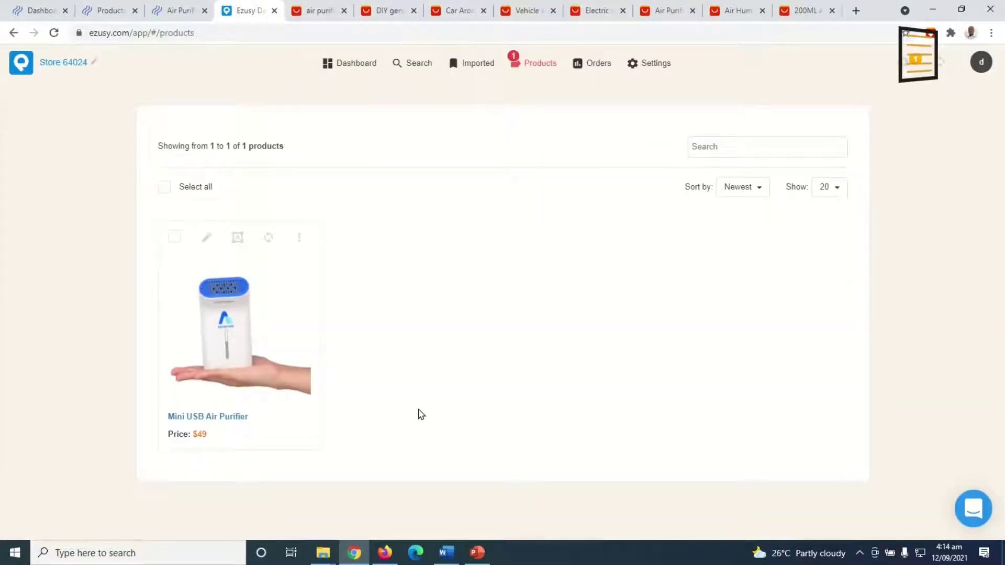
# Step: Load the open AliExpress product pages and return to the air purifier search results
pyautogui.click(390, 13)
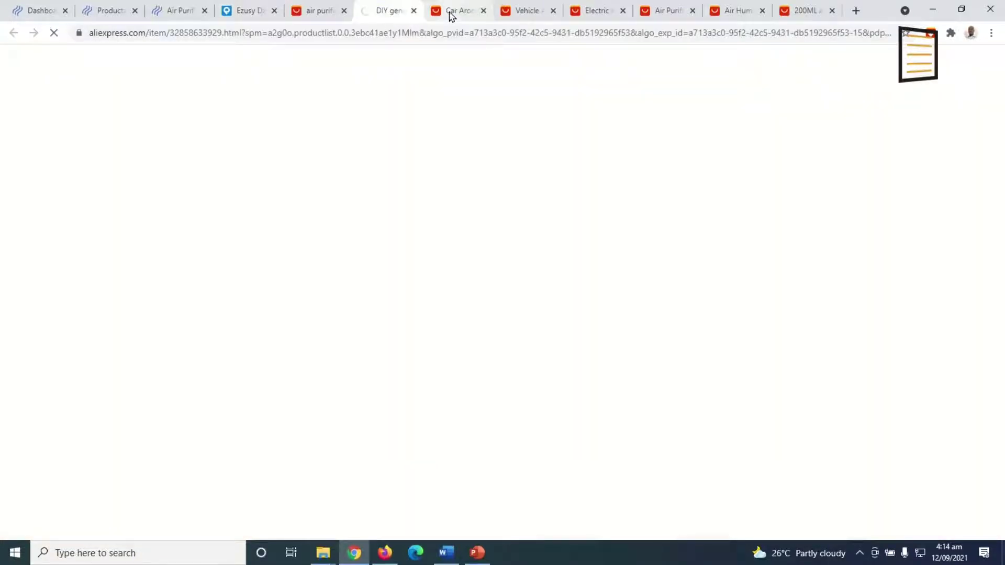
pyautogui.click(451, 16)
pyautogui.click(534, 17)
pyautogui.click(601, 13)
pyautogui.click(652, 16)
pyautogui.click(317, 11)
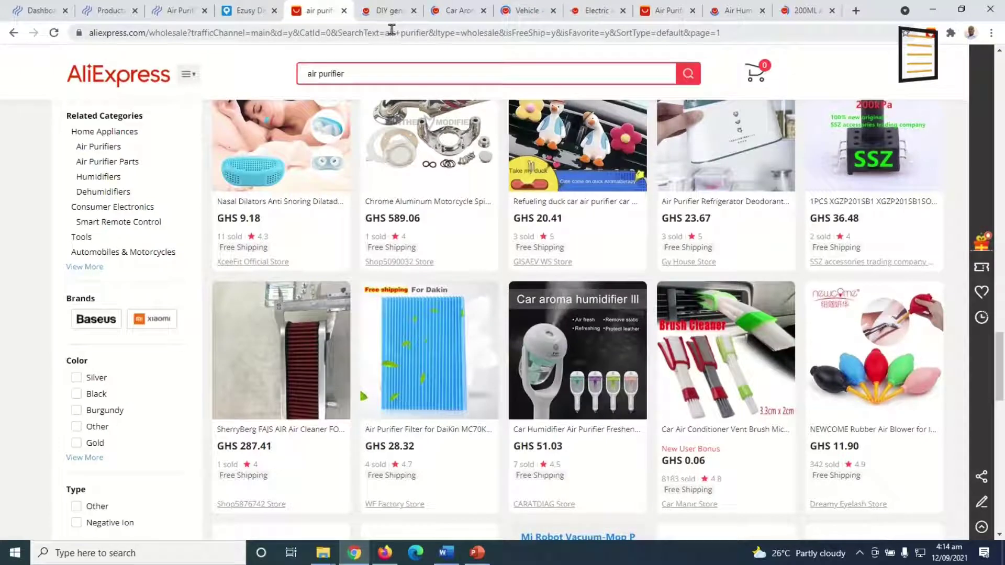
pyautogui.moveTo(478, 359)
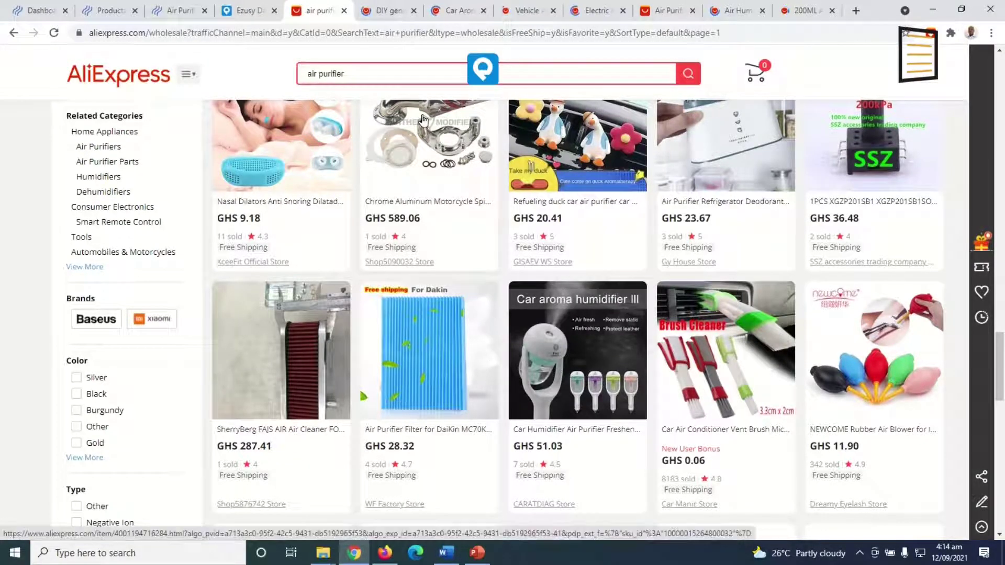
# Step: Import the DIY generic hepa filter paper and the Car Aromatherapy Holders from their AliExpress pages into Ezusy
pyautogui.click(380, 15)
pyautogui.scroll(6, 751, 224)
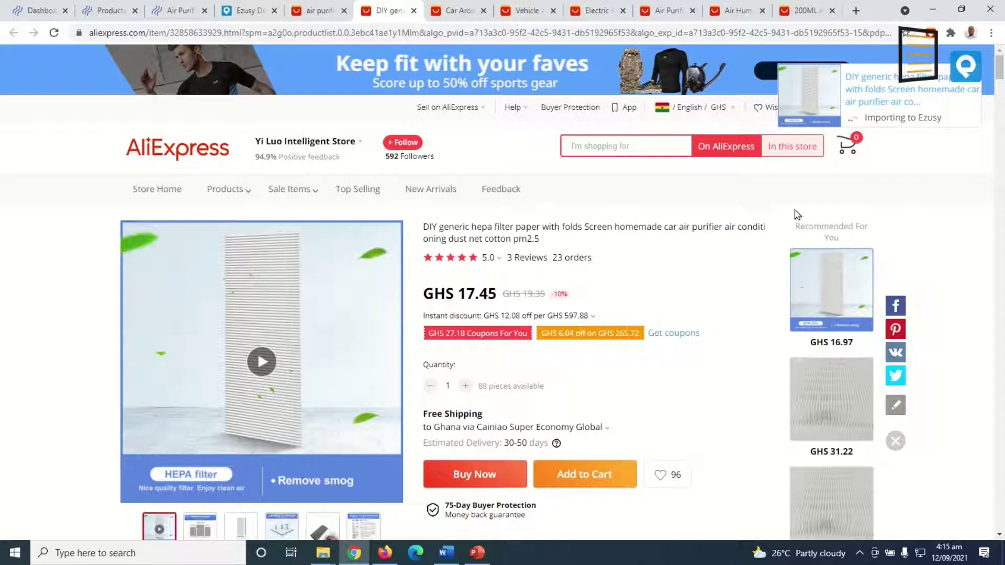
pyautogui.click(453, 15)
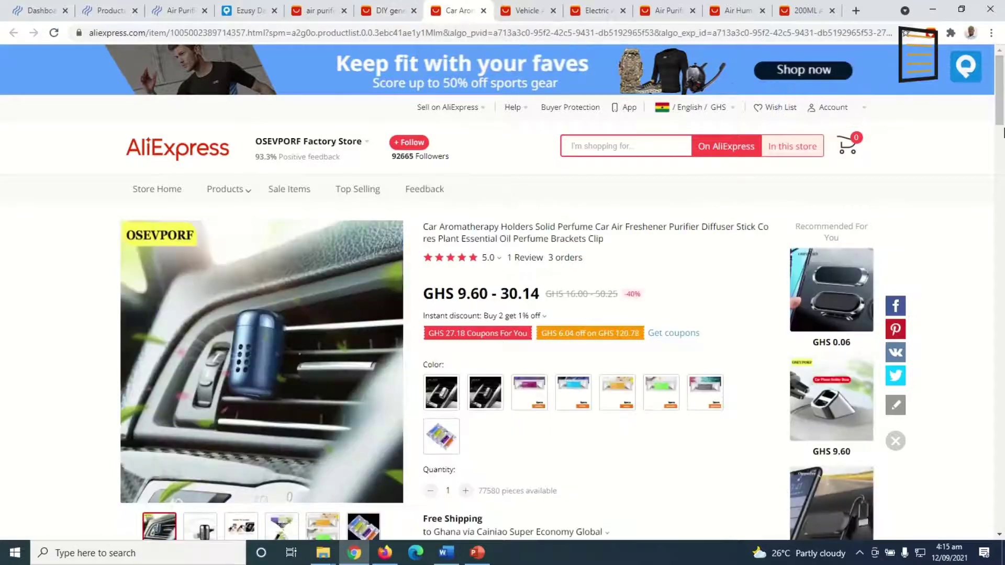
pyautogui.click(967, 70)
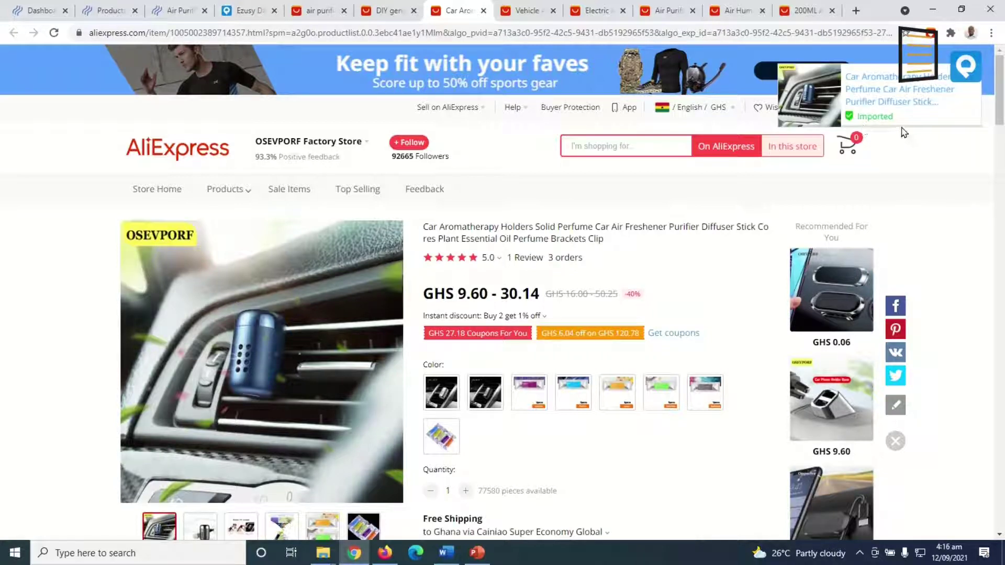
# Step: Import the Vehicle Air Purifier Mini and the Electric Air Dehumidifier from their AliExpress pages into Ezusy
pyautogui.click(521, 16)
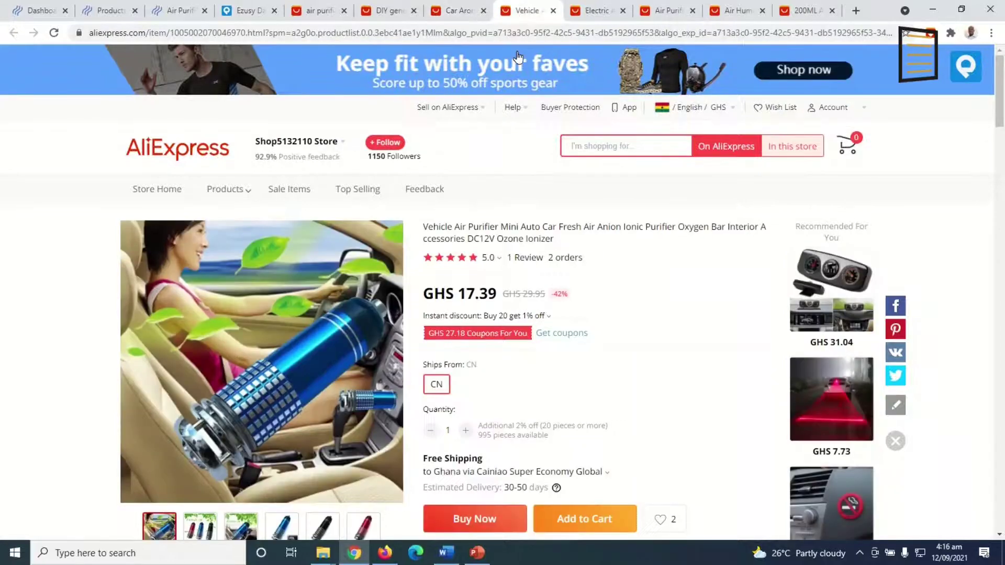
pyautogui.click(963, 67)
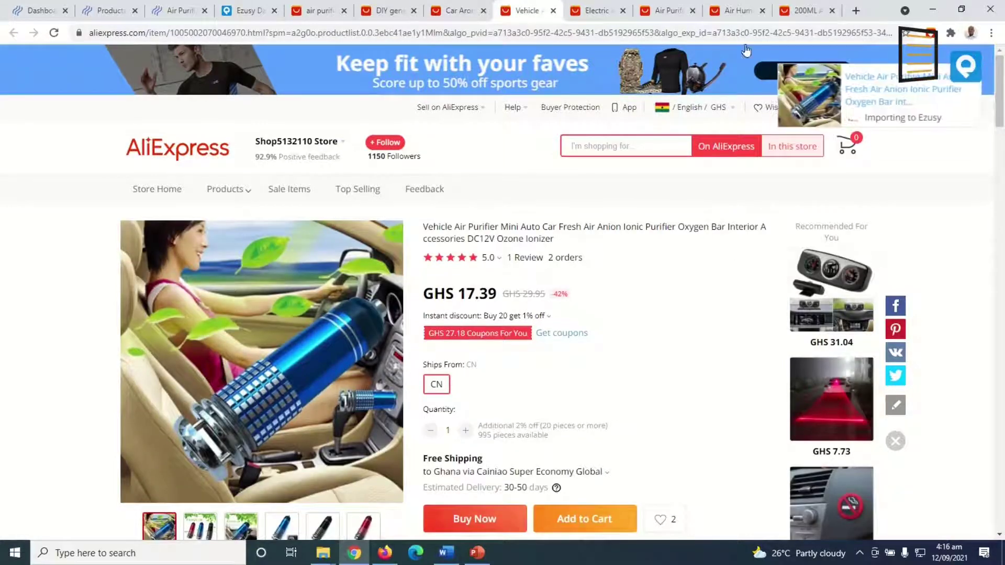
pyautogui.click(597, 11)
pyautogui.click(967, 69)
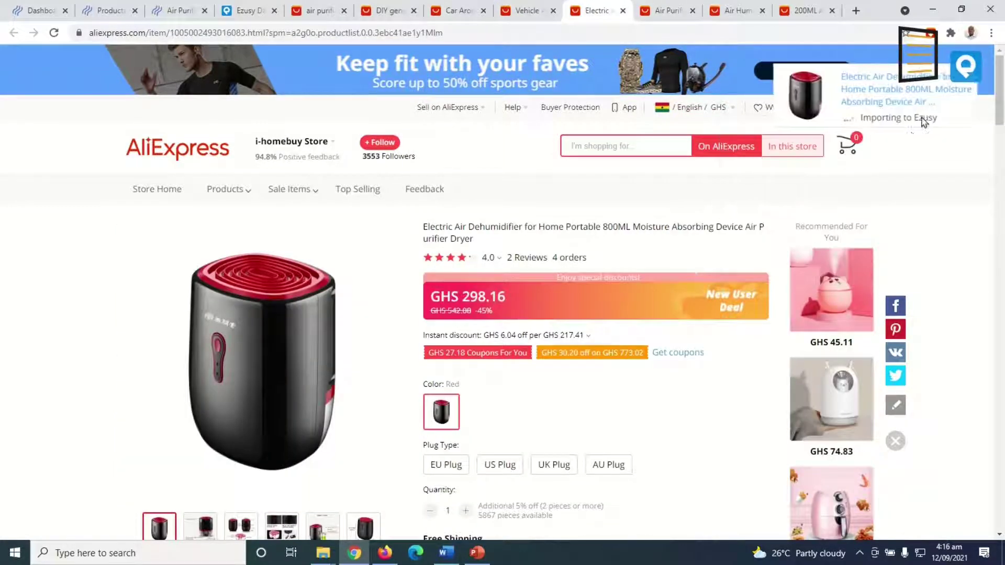
pyautogui.click(656, 13)
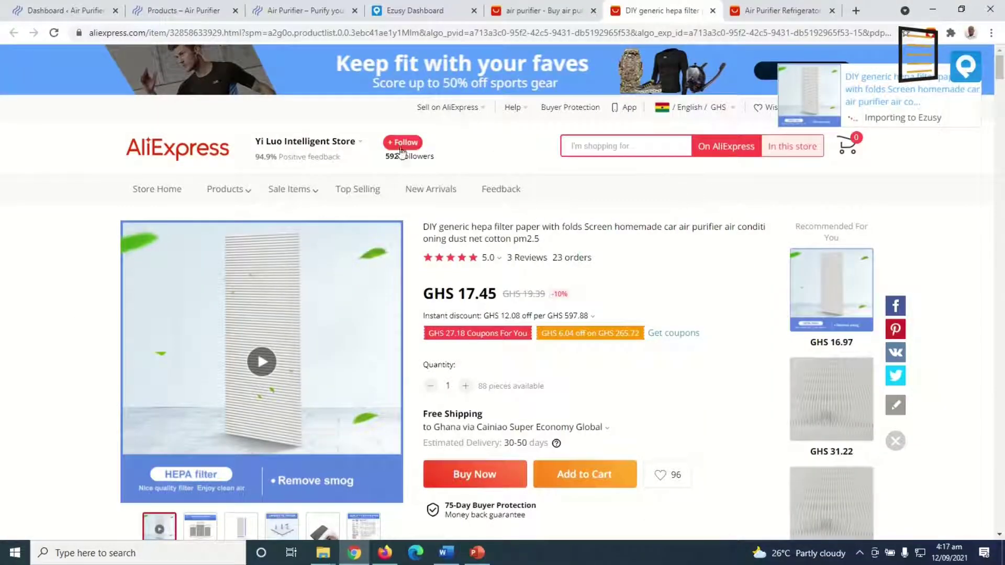
# Step: Switch to the Ezusy dashboard, open the Imported list and look through the imported products
pyautogui.click(405, 15)
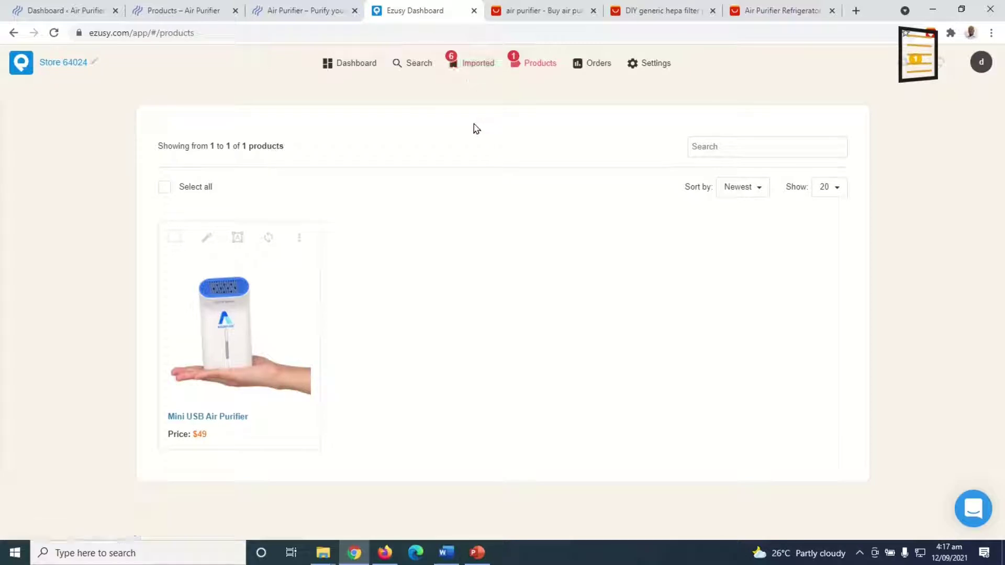
pyautogui.click(465, 65)
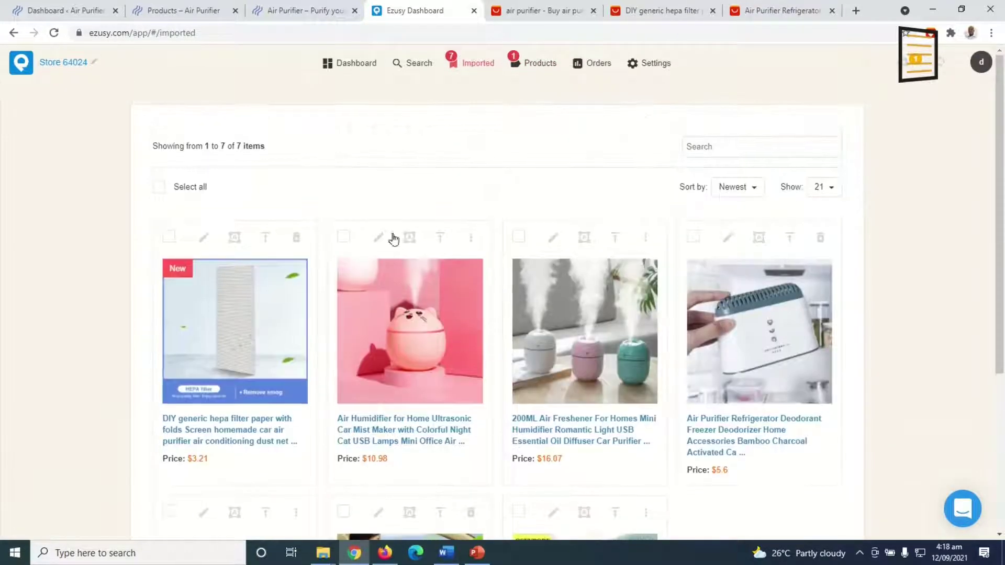
pyautogui.scroll(-1, 403, 406)
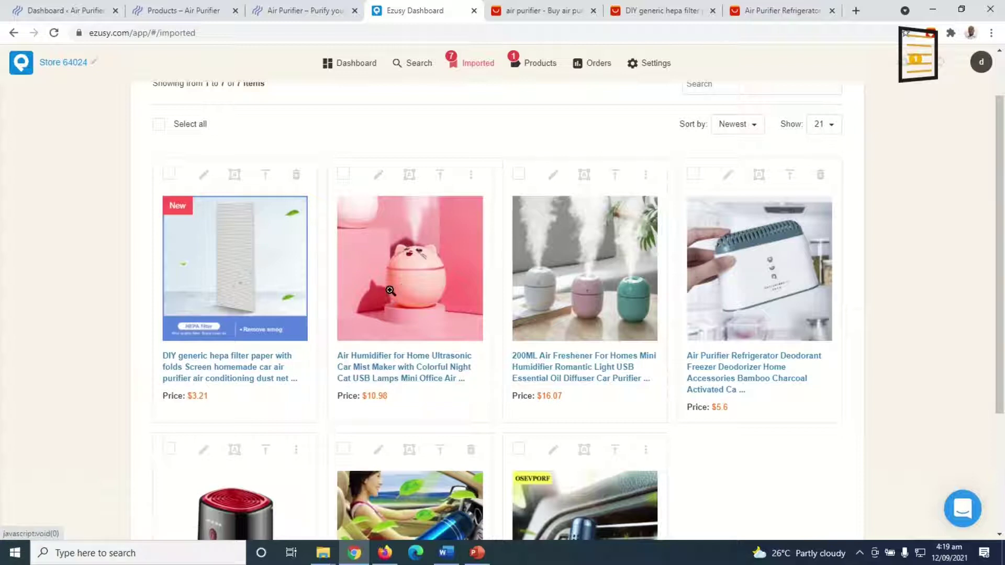
pyautogui.scroll(-1, 627, 433)
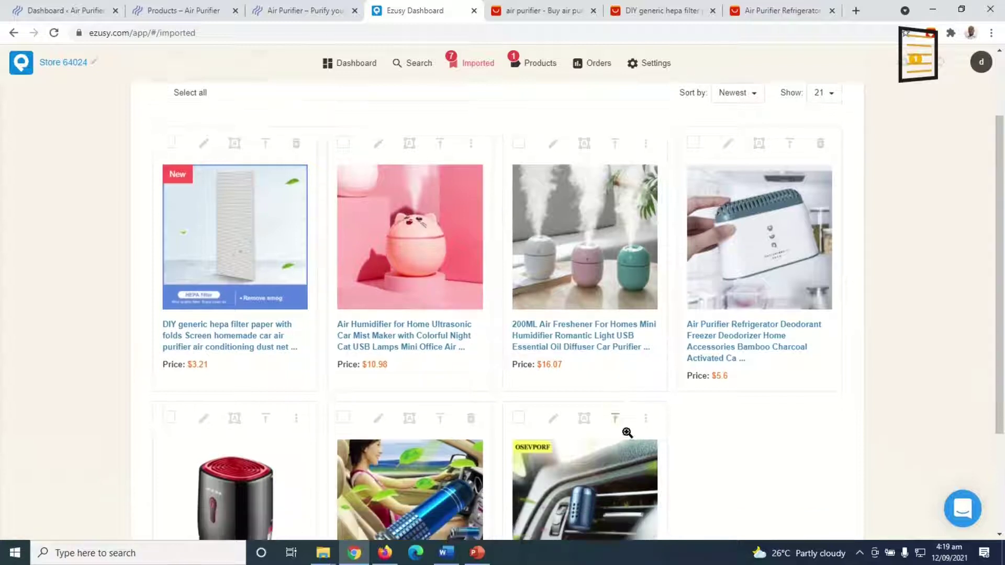
pyautogui.scroll(-3, 627, 433)
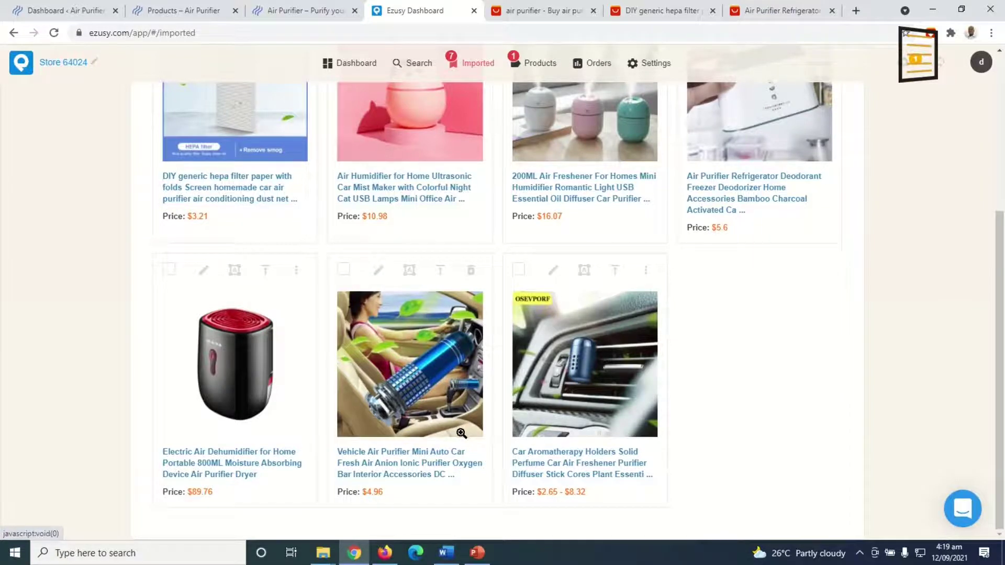
pyautogui.scroll(5, 460, 434)
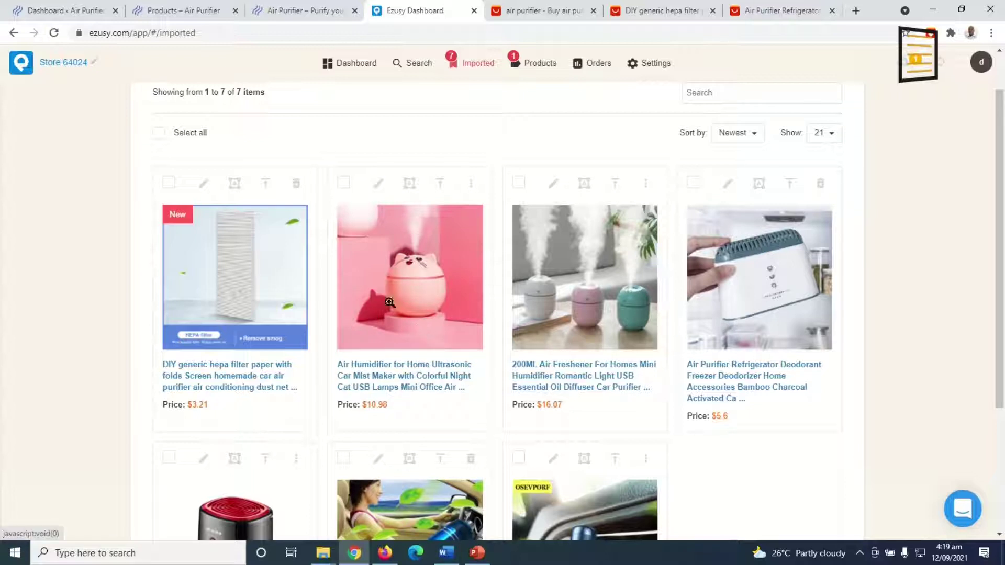
# Step: Open the pink cat Air Humidifier for editing and change its title to "Car Air Humidifier"
pyautogui.click(377, 184)
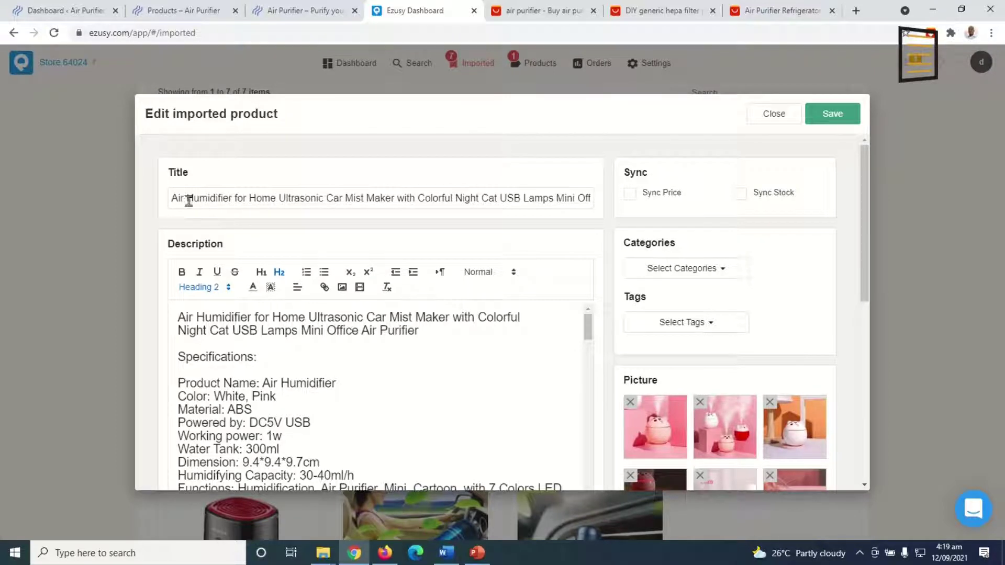
pyautogui.click(173, 201)
pyautogui.write('Car')
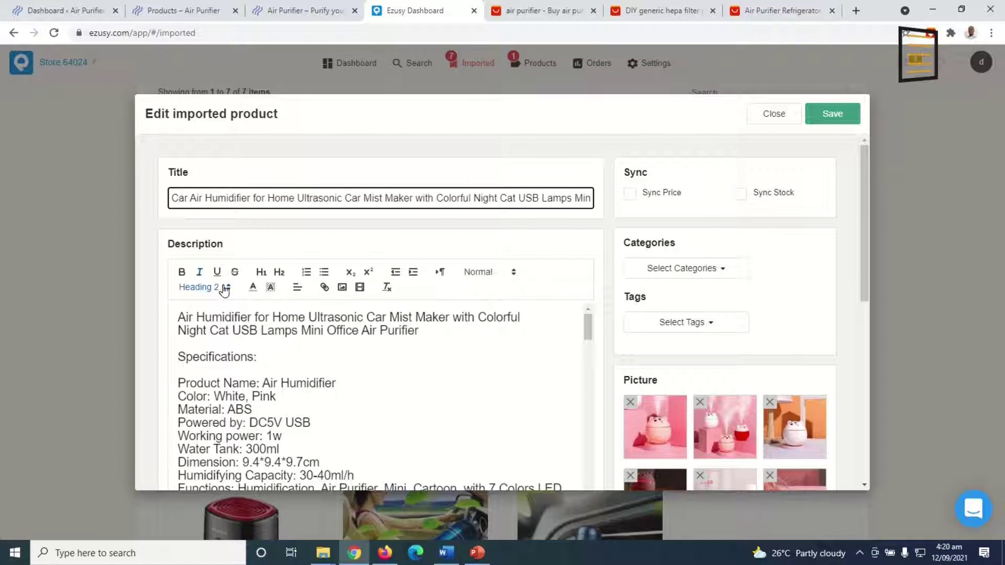
pyautogui.doubleClick(264, 197)
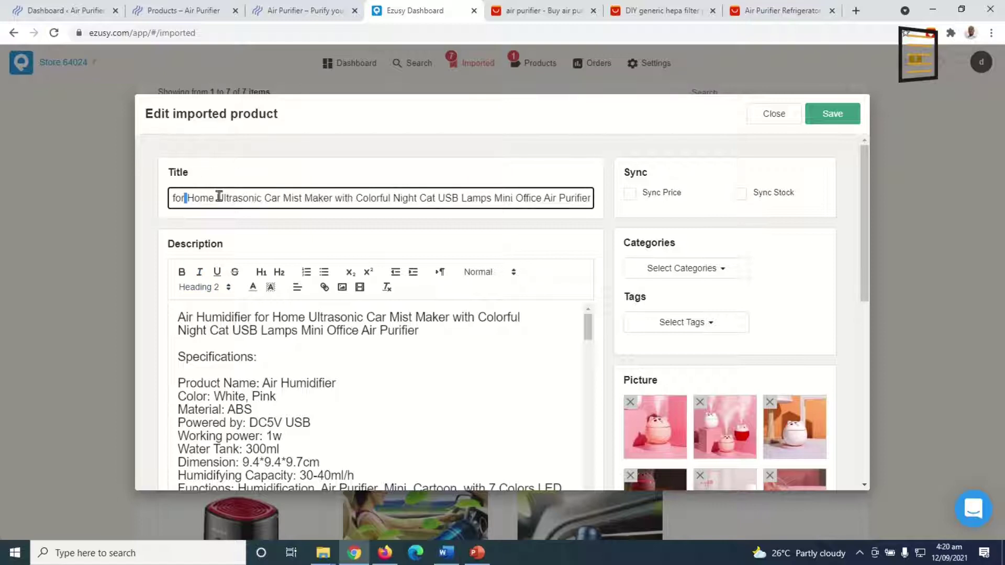
pyautogui.moveTo(217, 198); pyautogui.dragTo(686, 233)
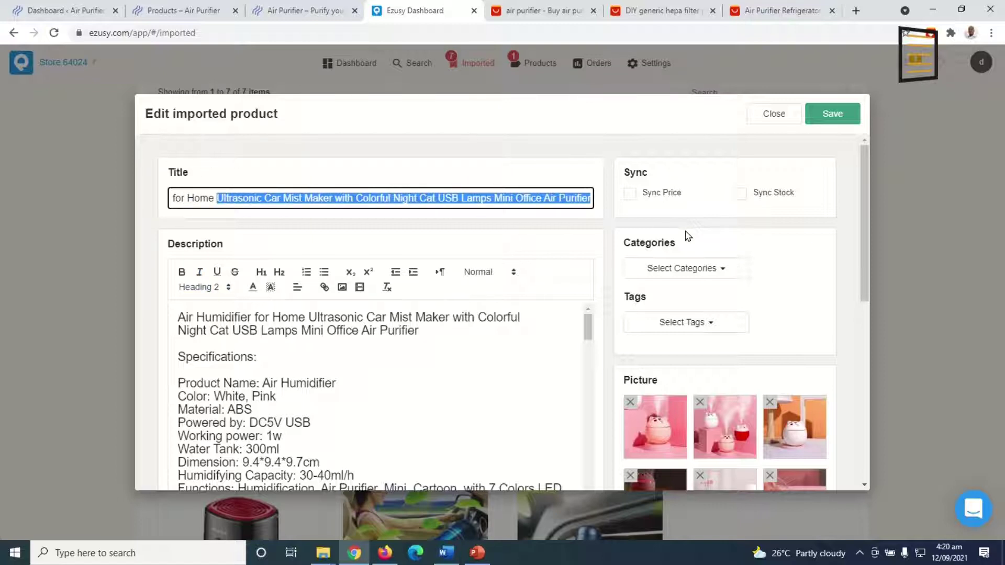
pyautogui.press('BackSpace')
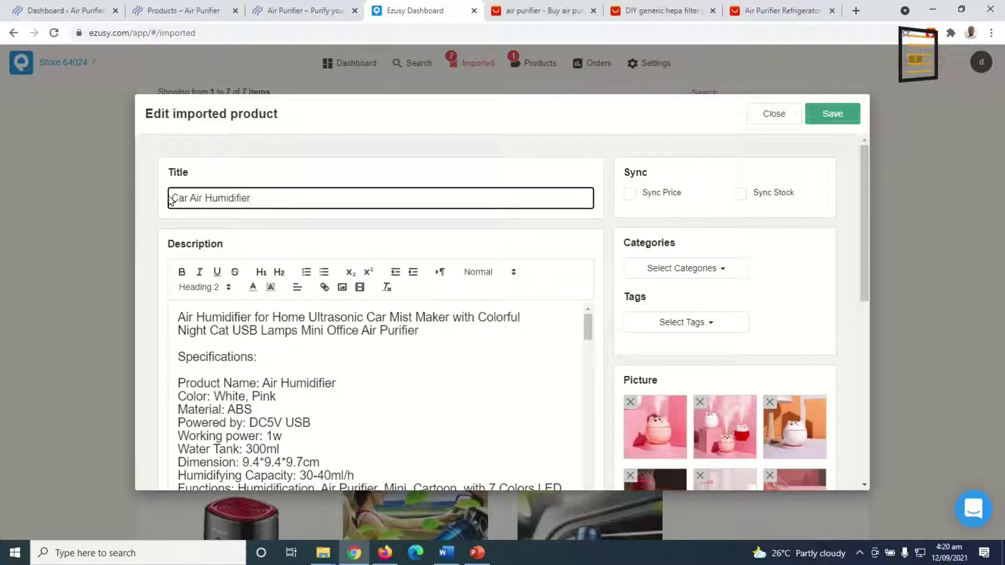
# Step: Change the product title to "USB Car Air Humidifier", enable Sync Price and Sync Stock, and save the changes
pyautogui.write('USB')
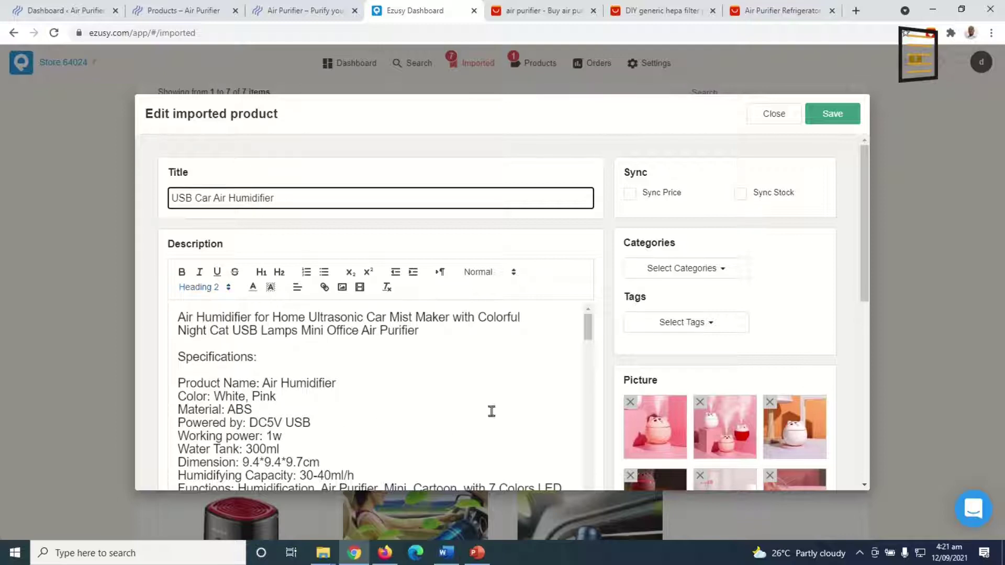
pyautogui.click(871, 140)
pyautogui.click(630, 195)
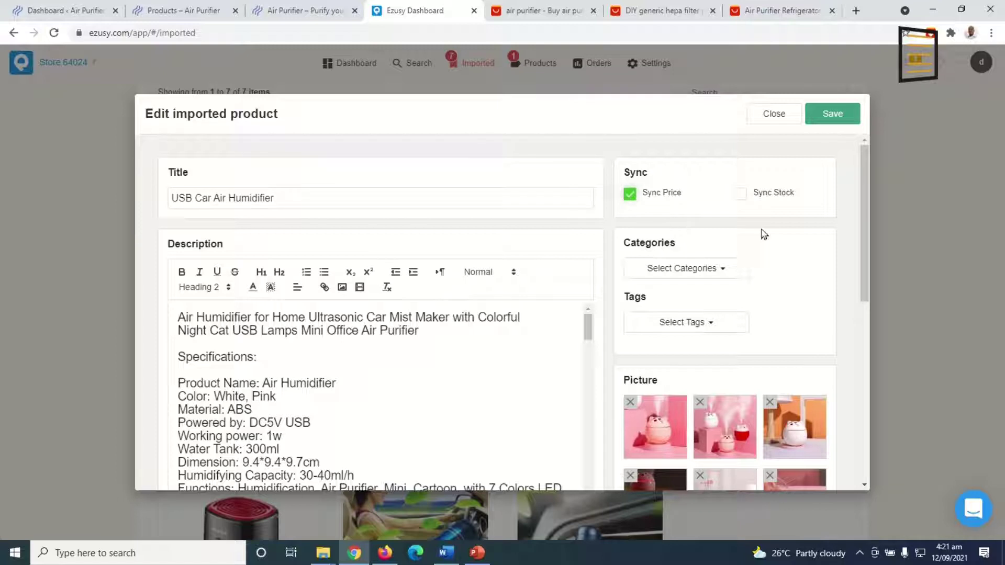
pyautogui.click(743, 201)
pyautogui.click(830, 121)
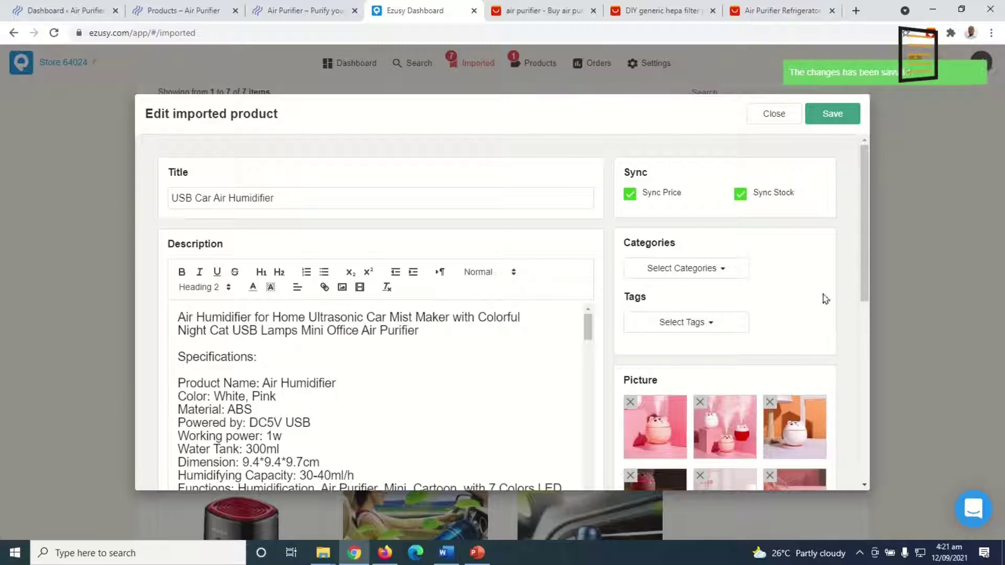
pyautogui.click(775, 115)
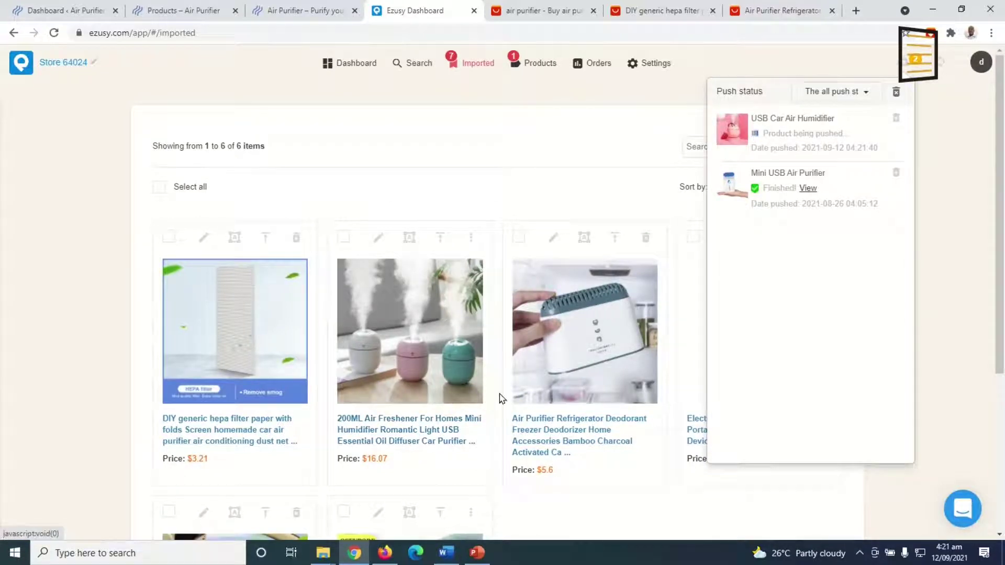
pyautogui.scroll(-5, 498, 401)
pyautogui.scroll(4, 506, 405)
pyautogui.scroll(-3, 276, 350)
pyautogui.scroll(3, 350, 410)
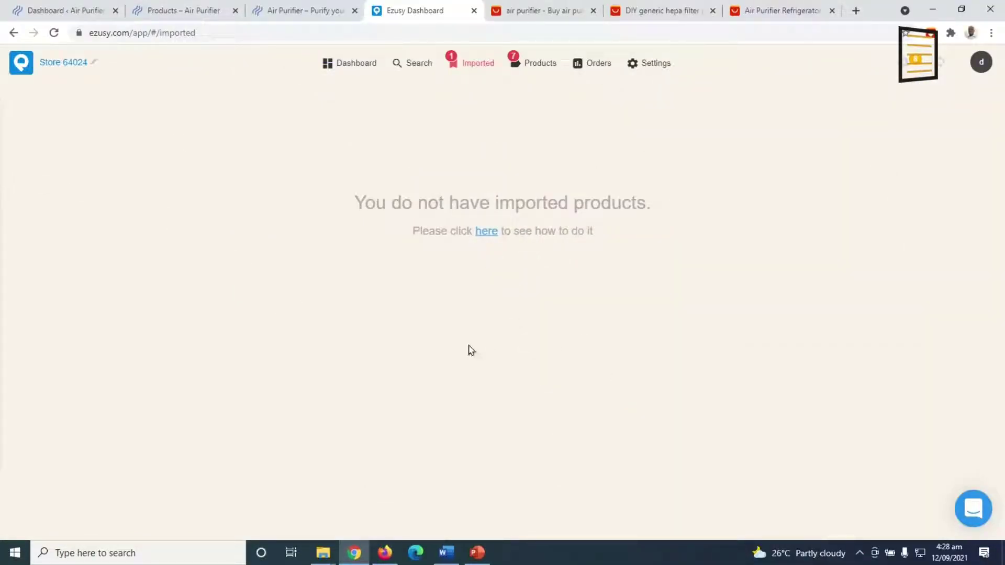
# Step: Close all the open AliExpress pages, leaving the store pages and the Ezusy dashboard open
pyautogui.click(593, 11)
pyautogui.click(594, 16)
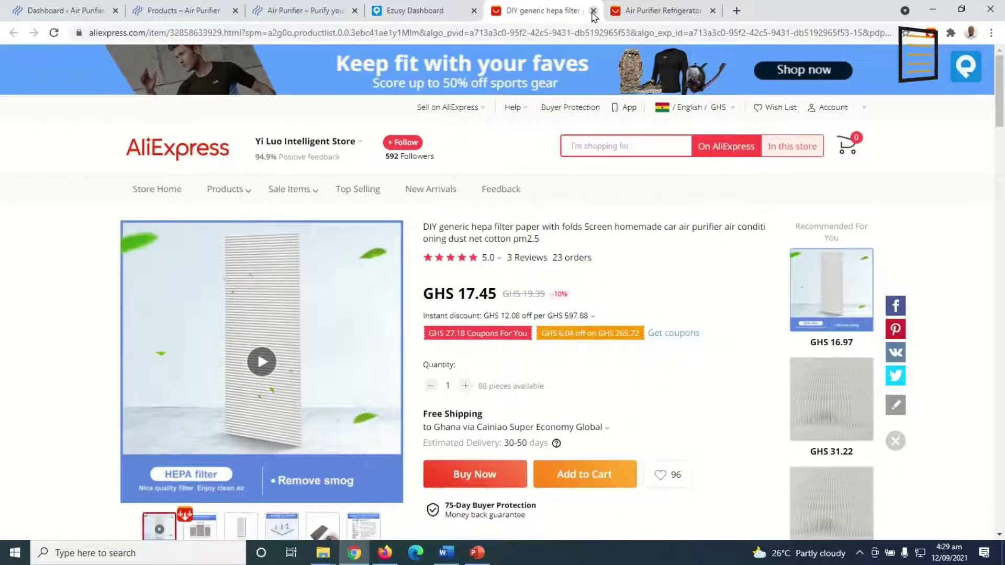
pyautogui.click(593, 12)
pyautogui.click(592, 11)
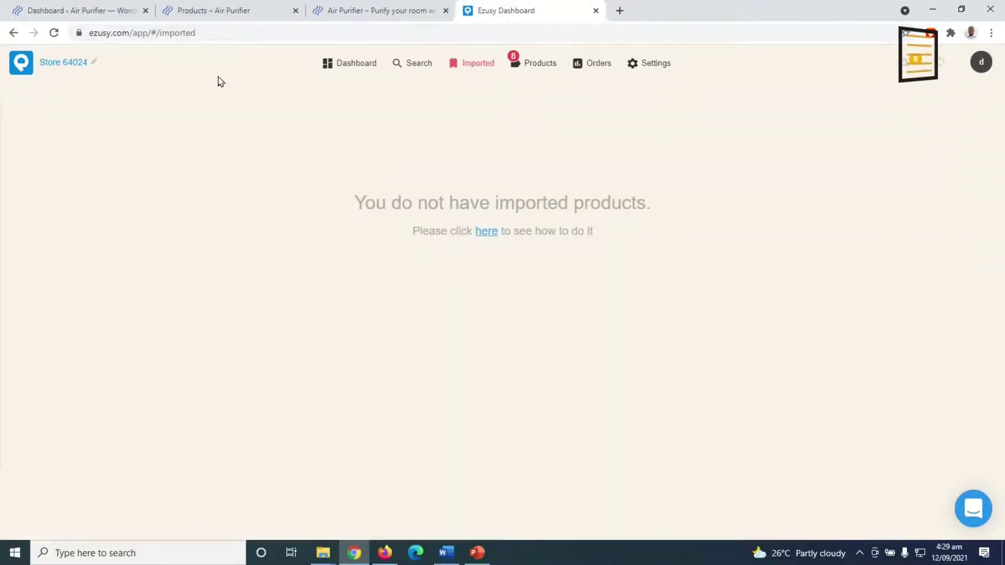
# Step: Switch to the store's Shop page, reload it and look through the listed products with their prices
pyautogui.click(219, 11)
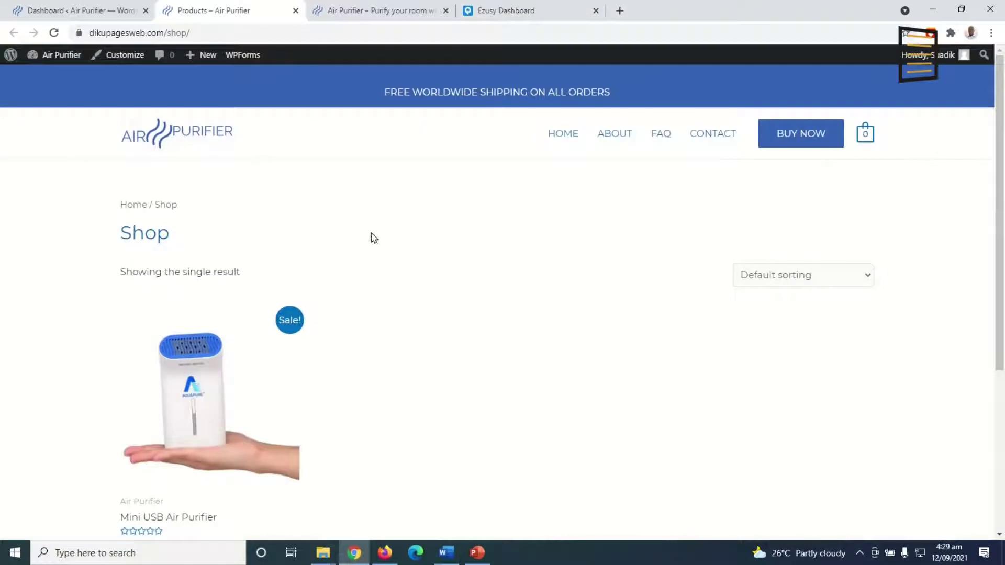
pyautogui.click(54, 34)
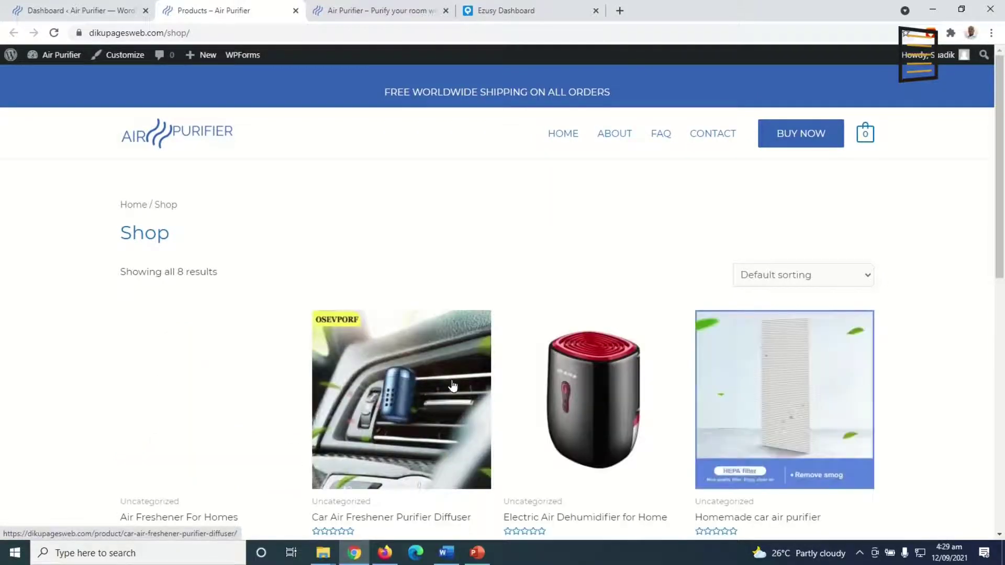
pyautogui.scroll(-5, 460, 387)
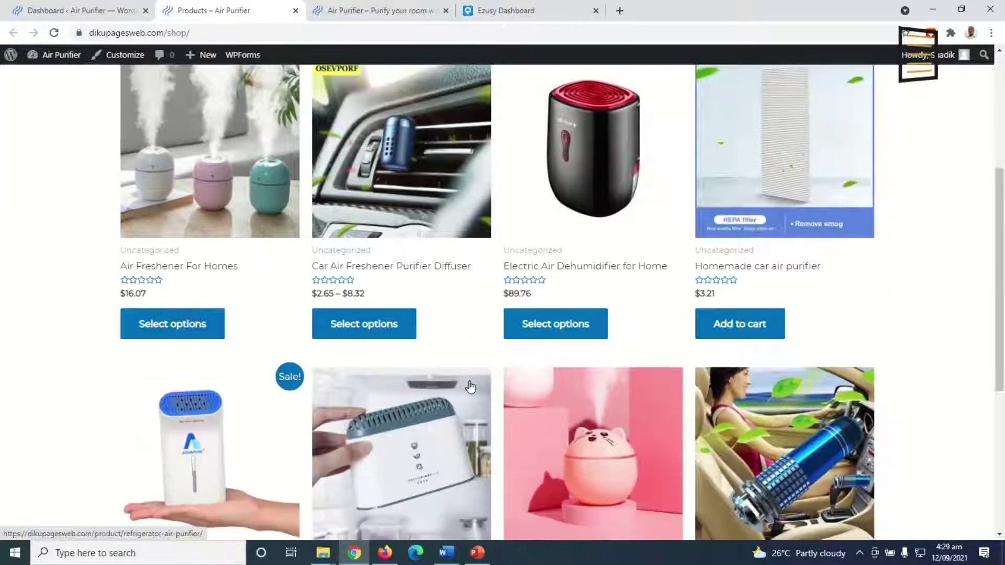
pyautogui.scroll(-5, 469, 387)
pyautogui.scroll(10, 478, 391)
pyautogui.scroll(-2, 481, 394)
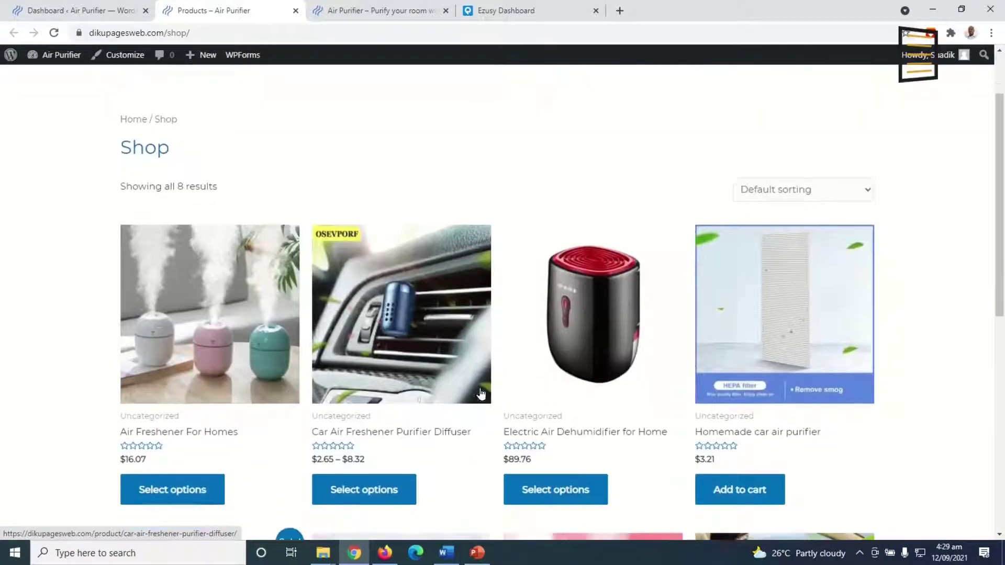
pyautogui.scroll(-1, 480, 394)
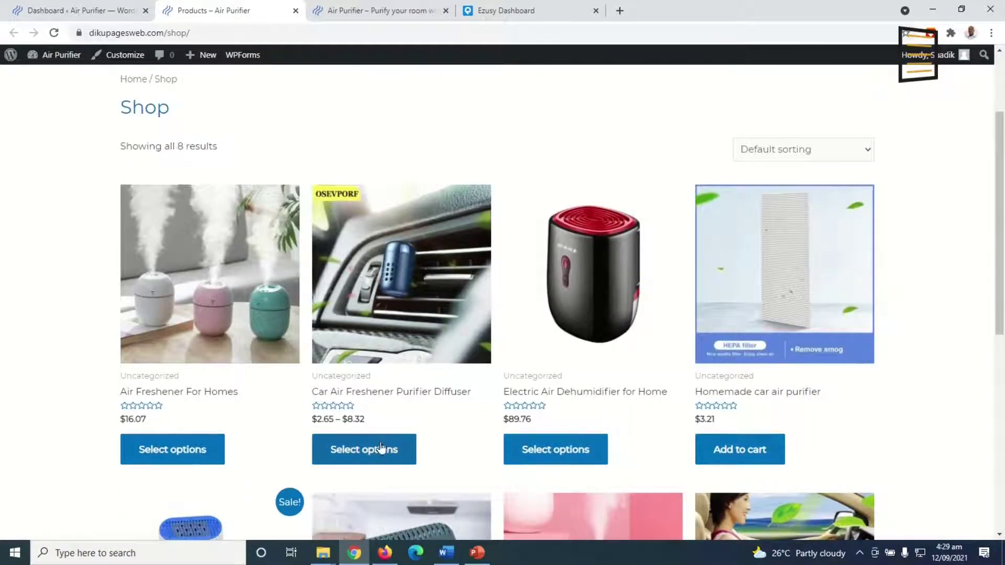
pyautogui.scroll(-8, 739, 445)
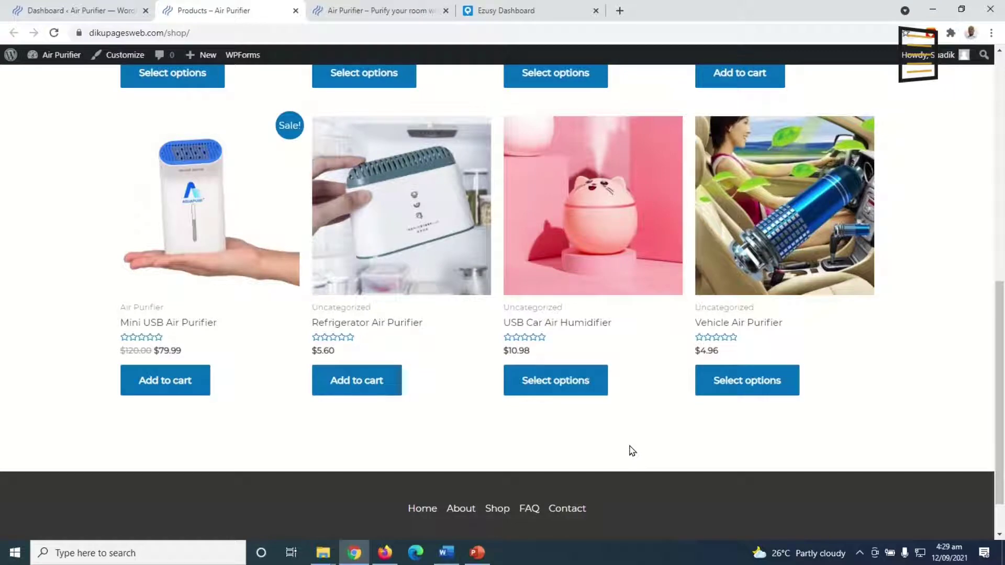
pyautogui.scroll(10, 632, 450)
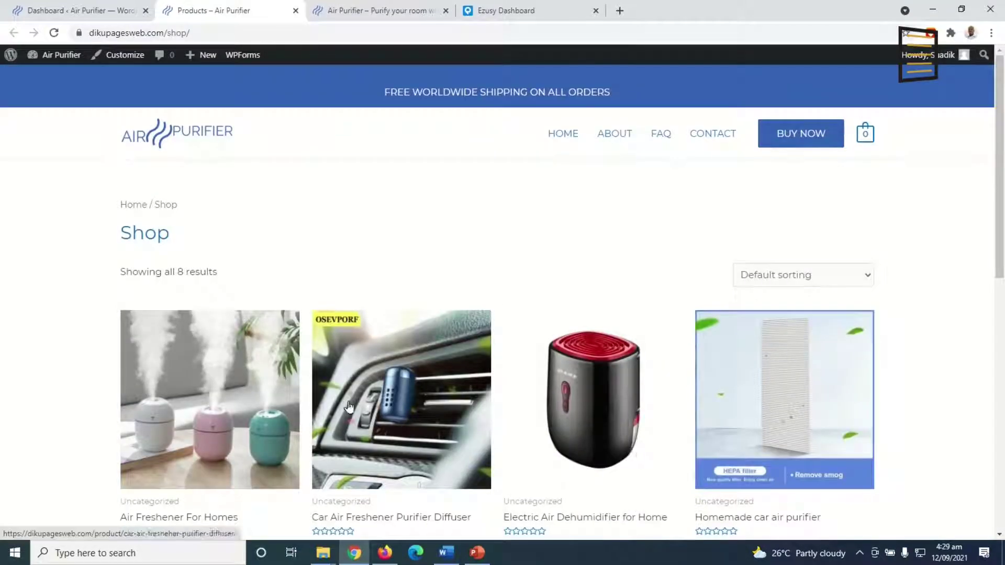
# Step: Go to the product list in the WordPress dashboard and open the Car Air Freshener Purifier Diffuser for editing in a new tab
pyautogui.click(71, 12)
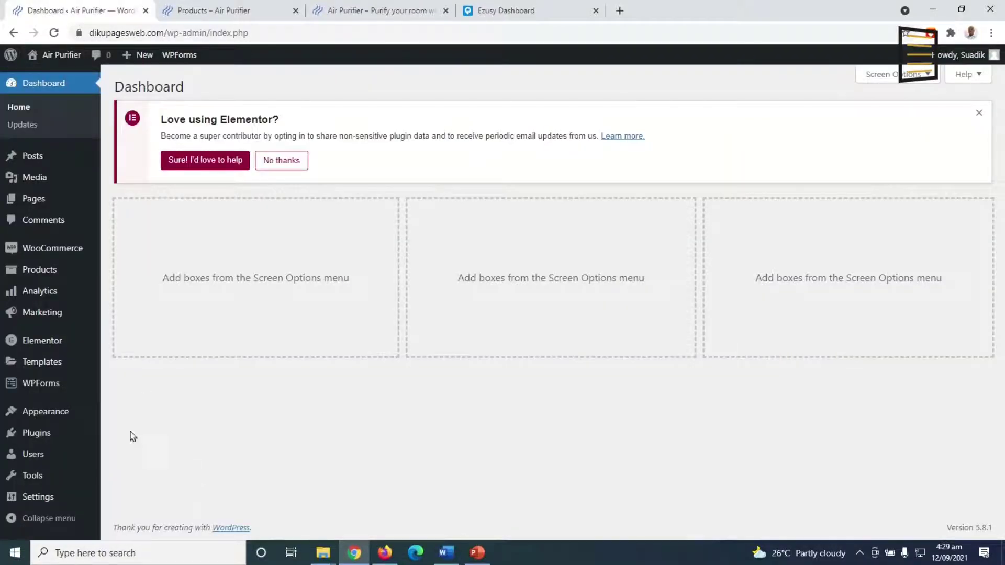
pyautogui.click(36, 271)
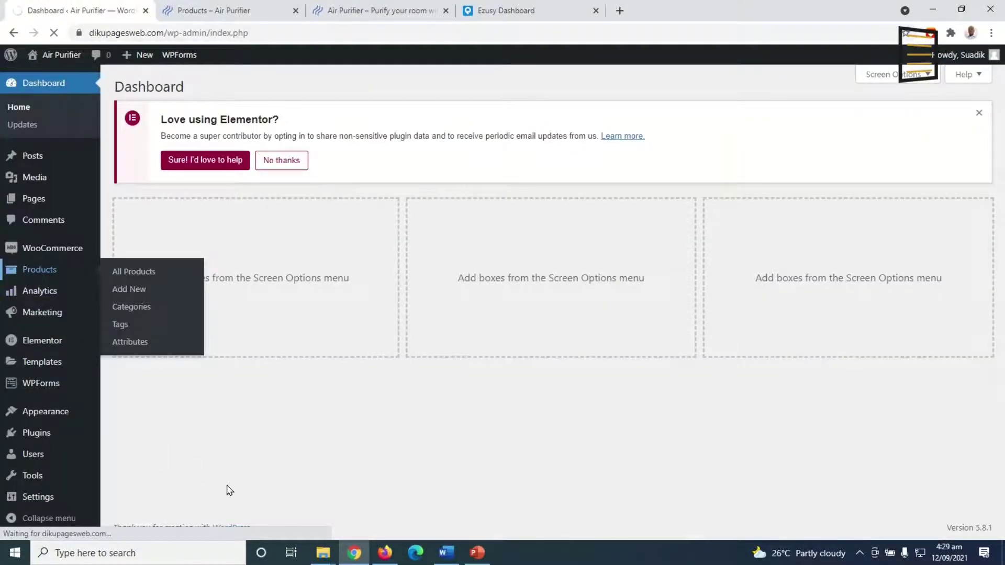
pyautogui.scroll(-1, 229, 491)
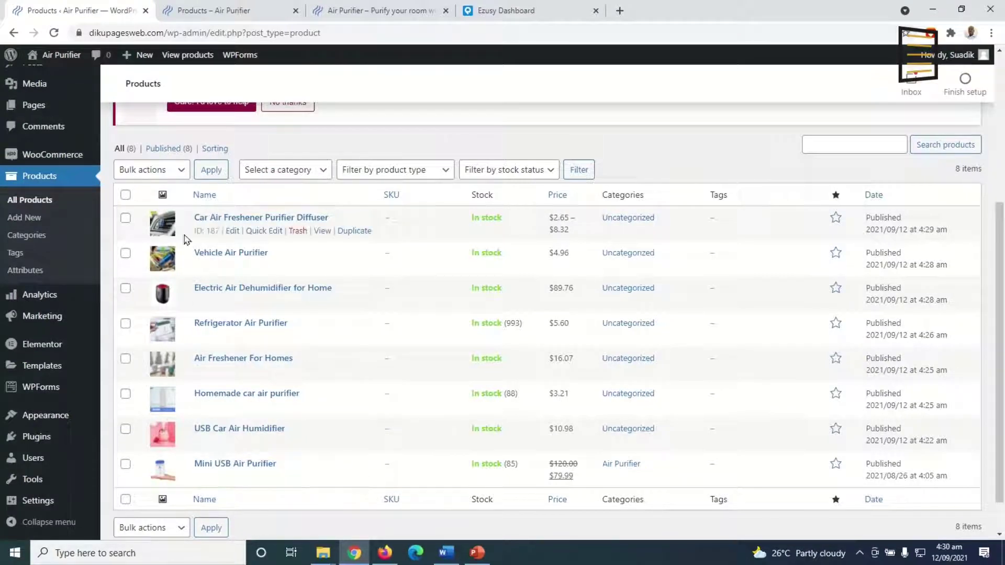
pyautogui.click(224, 219)
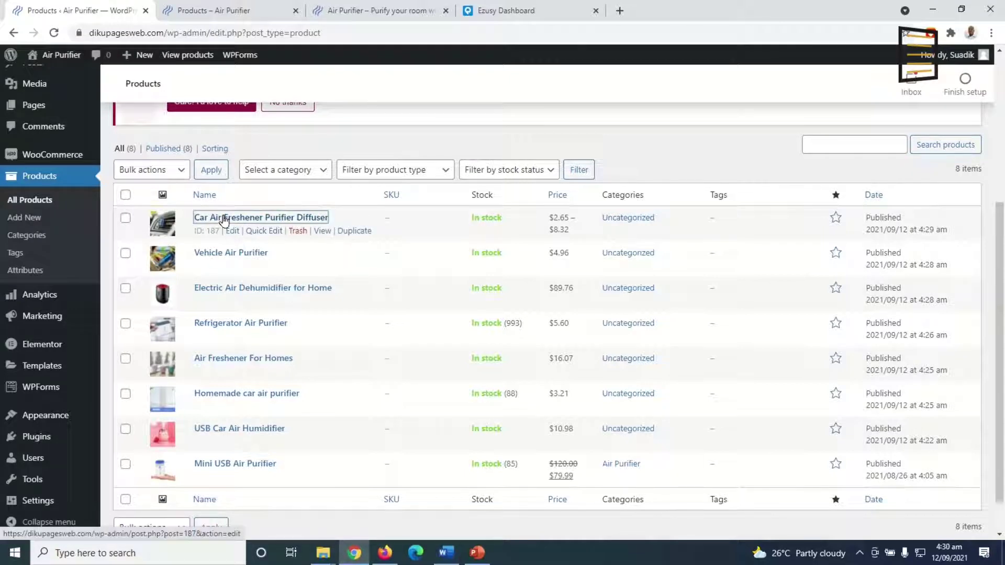
pyautogui.rightClick(226, 219)
pyautogui.click(248, 225)
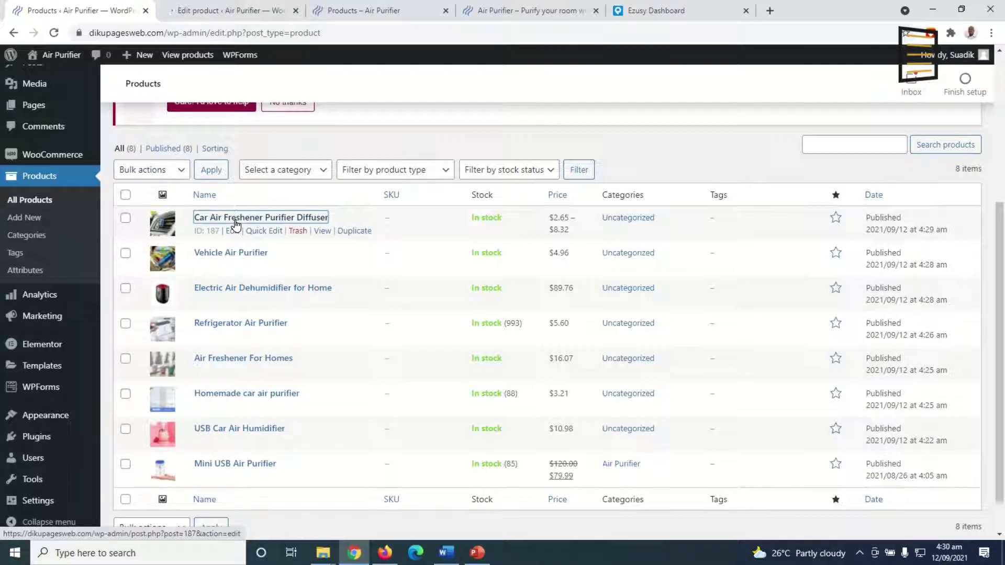
pyautogui.click(206, 12)
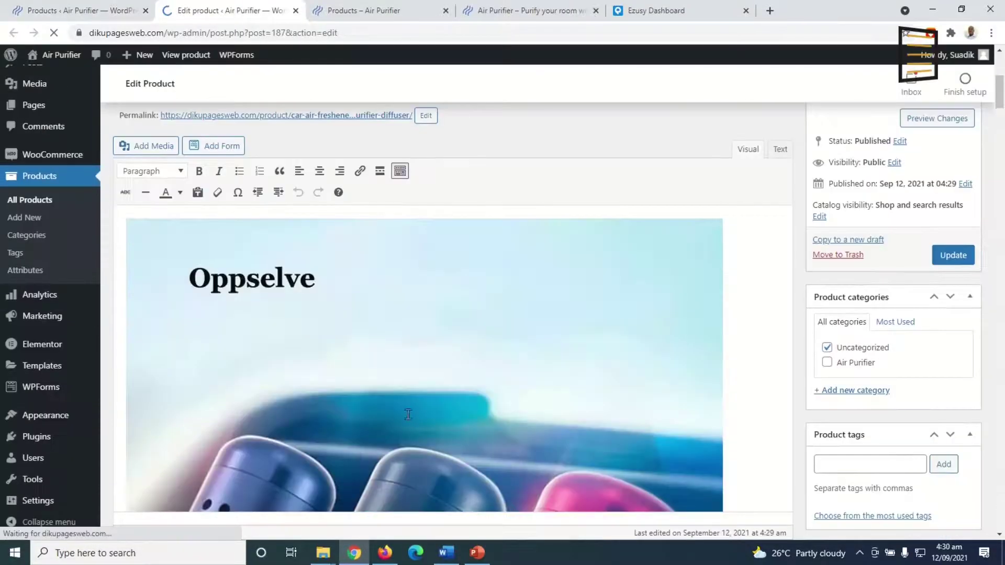
# Step: Delete the images from the product description and assign the product to the Air Purifier category instead of Uncategorized
pyautogui.click(391, 304)
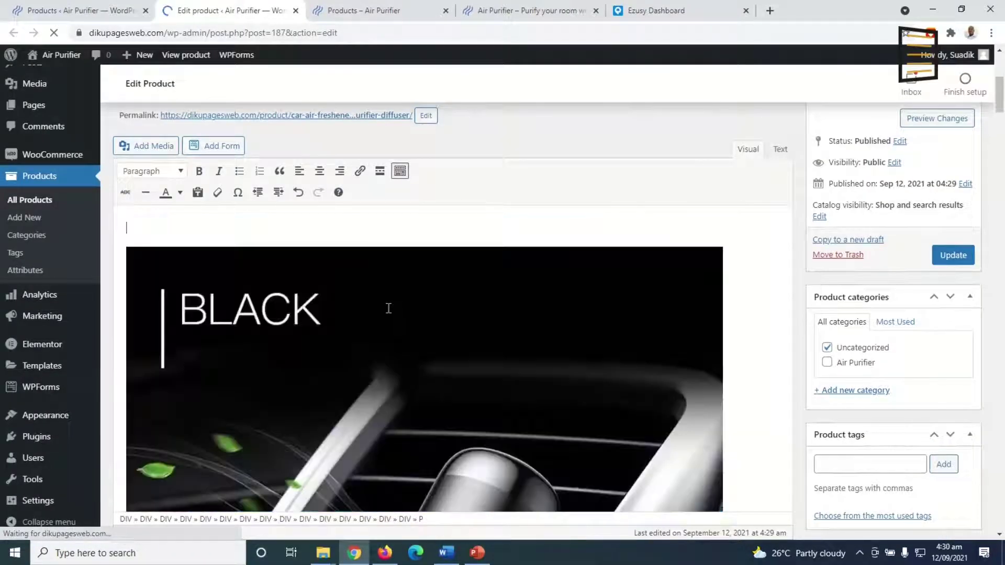
pyautogui.click(405, 403)
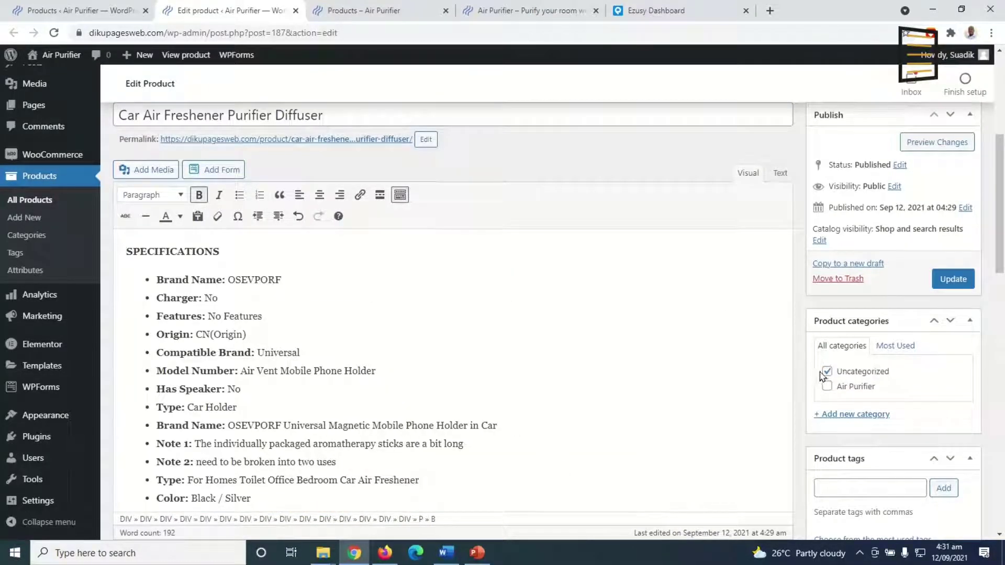
pyautogui.click(827, 386)
pyautogui.click(827, 372)
# Step: Change the product data type to Simple product
pyautogui.scroll(-15, 781, 460)
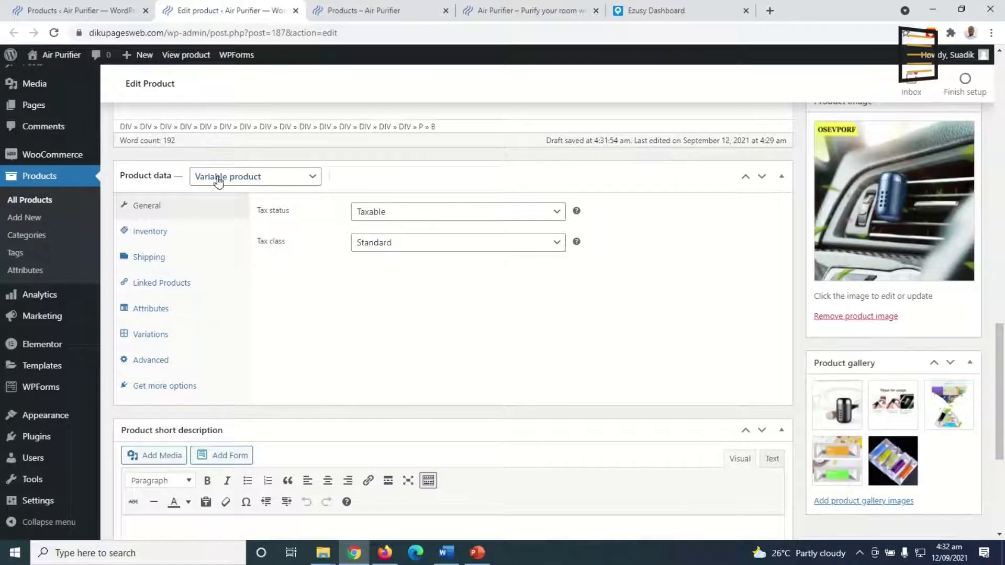
pyautogui.click(267, 178)
pyautogui.click(258, 206)
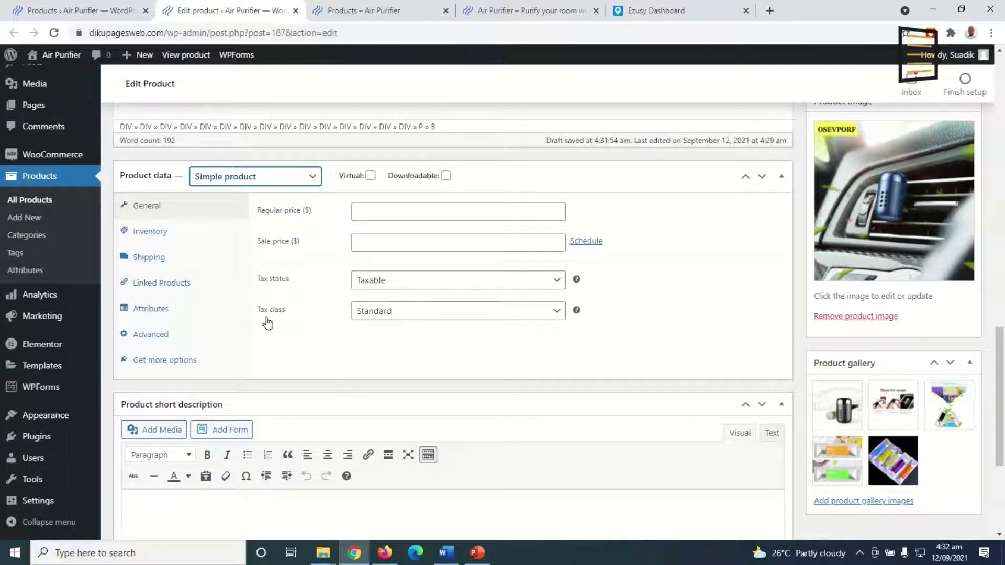
# Step: Set the regular price to 80.99 and the sale price to 58.99, and update the product
pyautogui.click(66, 11)
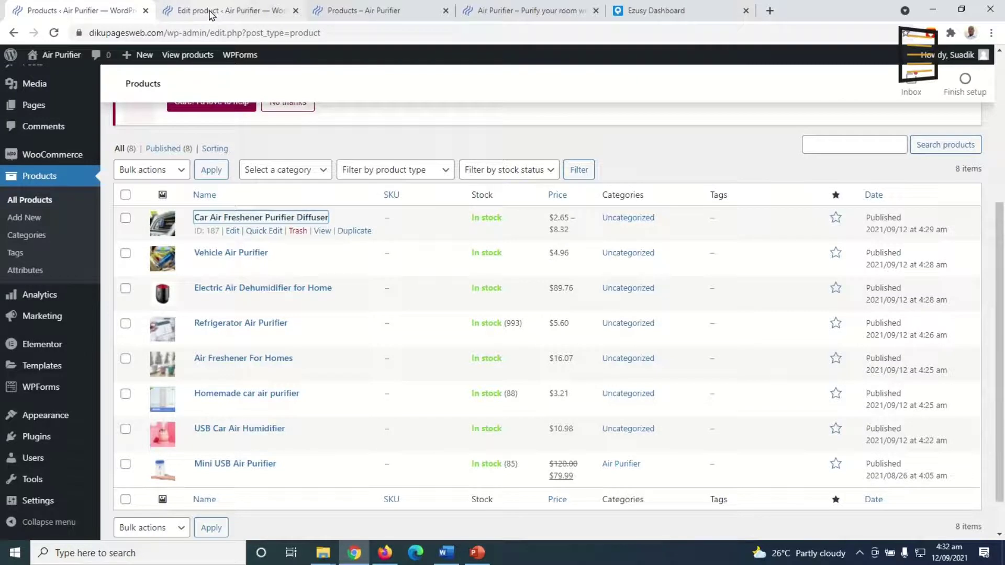
pyautogui.click(241, 9)
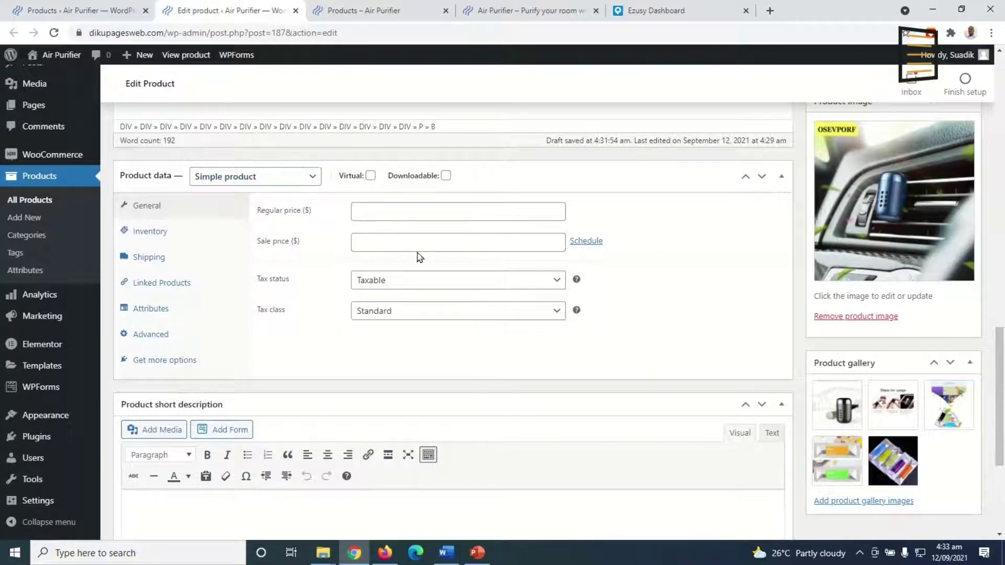
pyautogui.click(406, 208)
pyautogui.write('80')
pyautogui.click(376, 241)
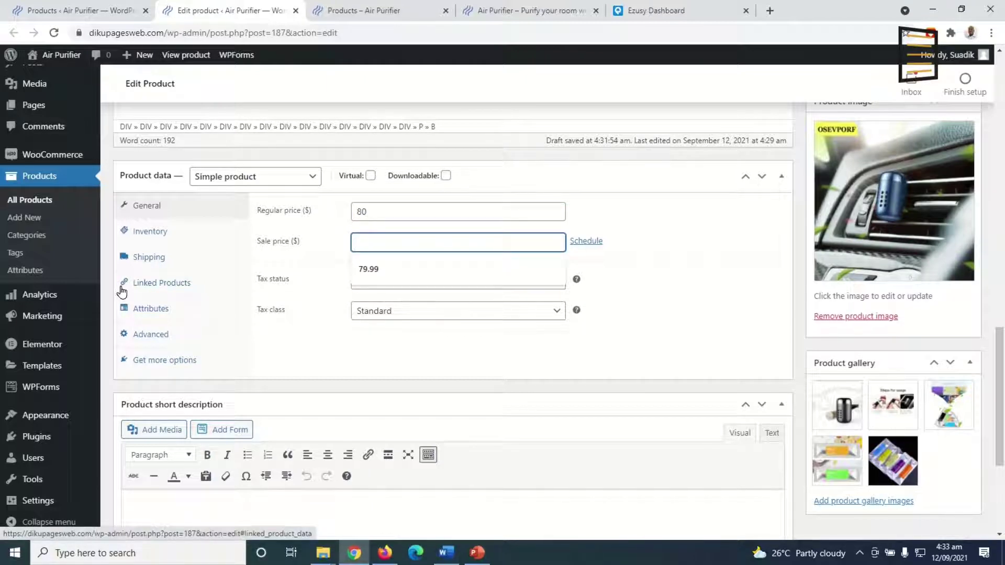
pyautogui.write('58.99')
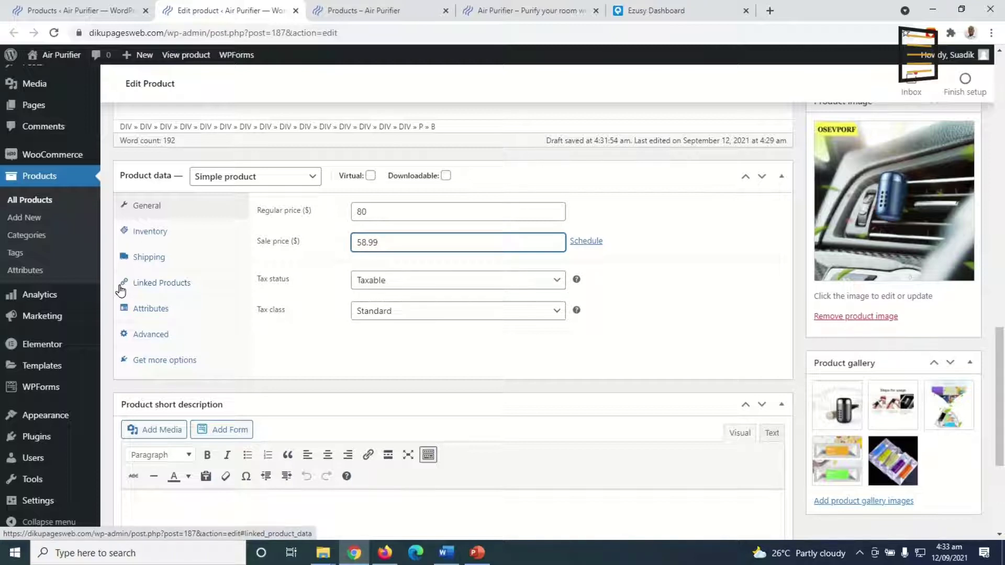
pyautogui.click(390, 211)
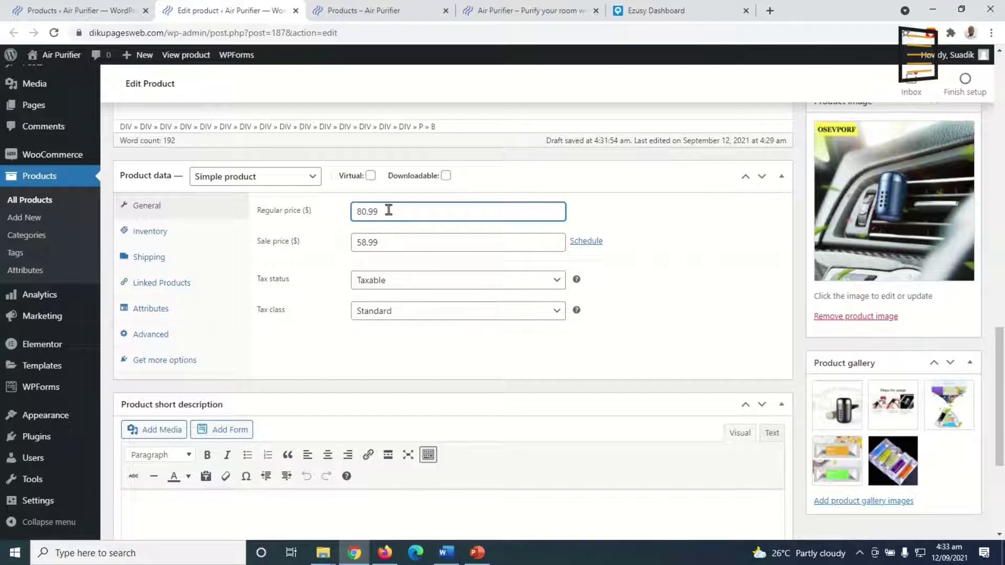
pyautogui.scroll(15, 897, 302)
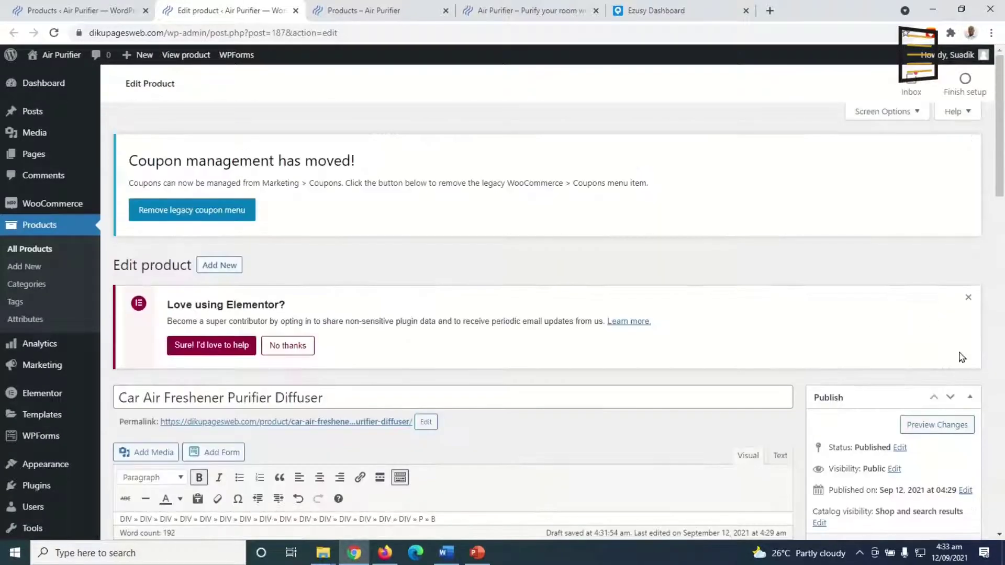
pyautogui.scroll(-3, 961, 354)
pyautogui.click(952, 373)
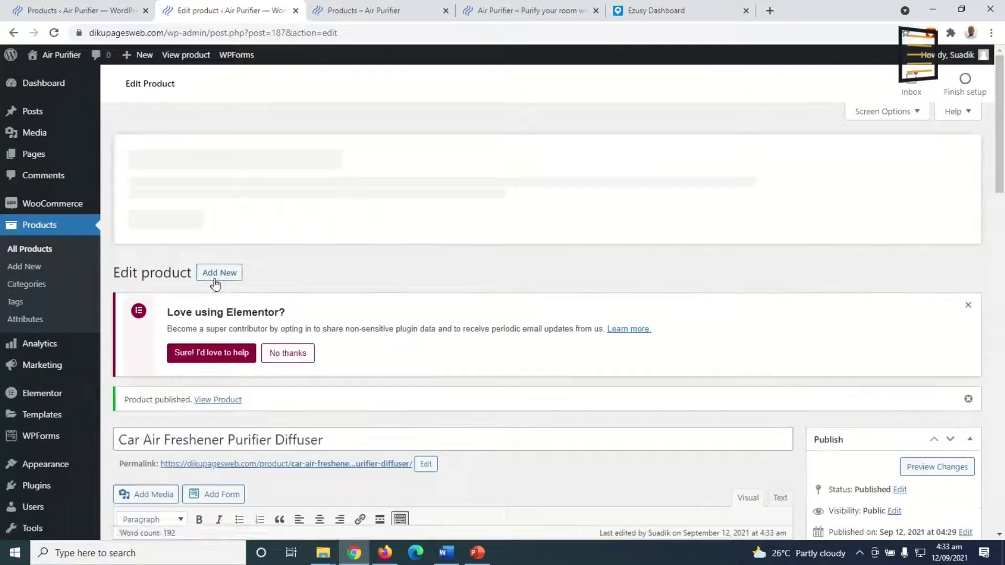
# Step: View the Car Air Freshener Purifier Diffuser's product page in the store and check its price, category, images and description
pyautogui.click(218, 399)
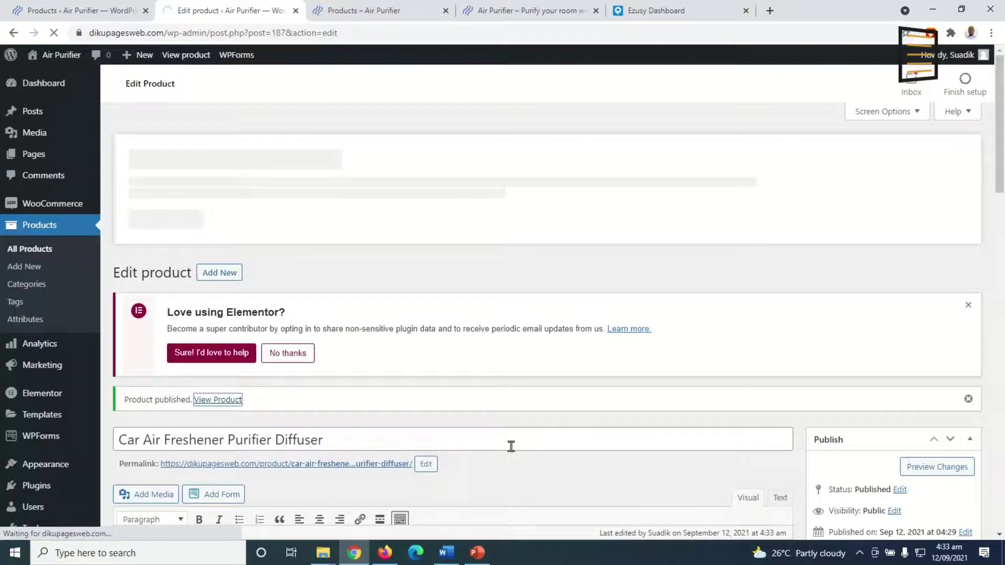
pyautogui.scroll(-4, 535, 437)
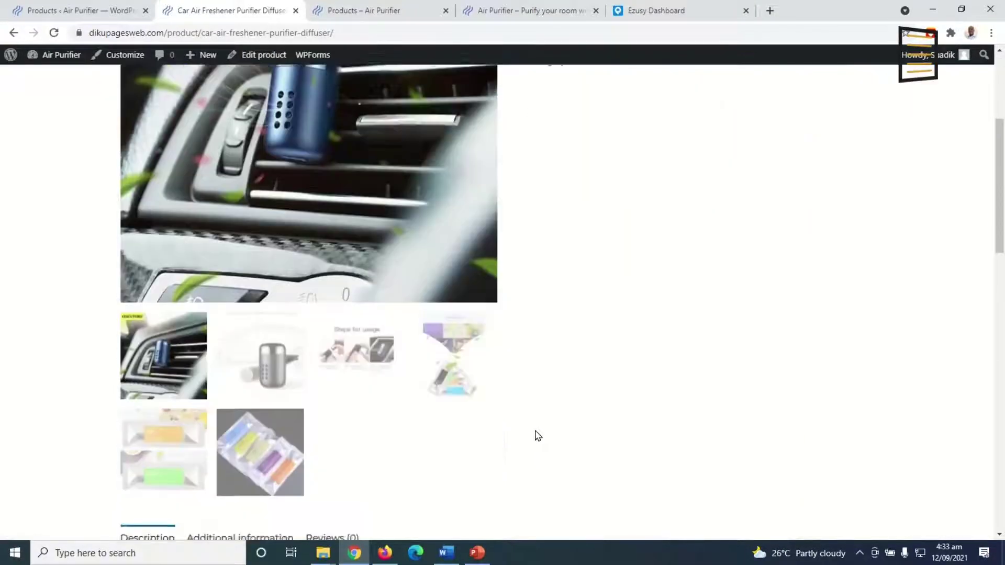
pyautogui.scroll(-15, 537, 435)
pyautogui.scroll(-3, 541, 437)
pyautogui.scroll(20, 538, 426)
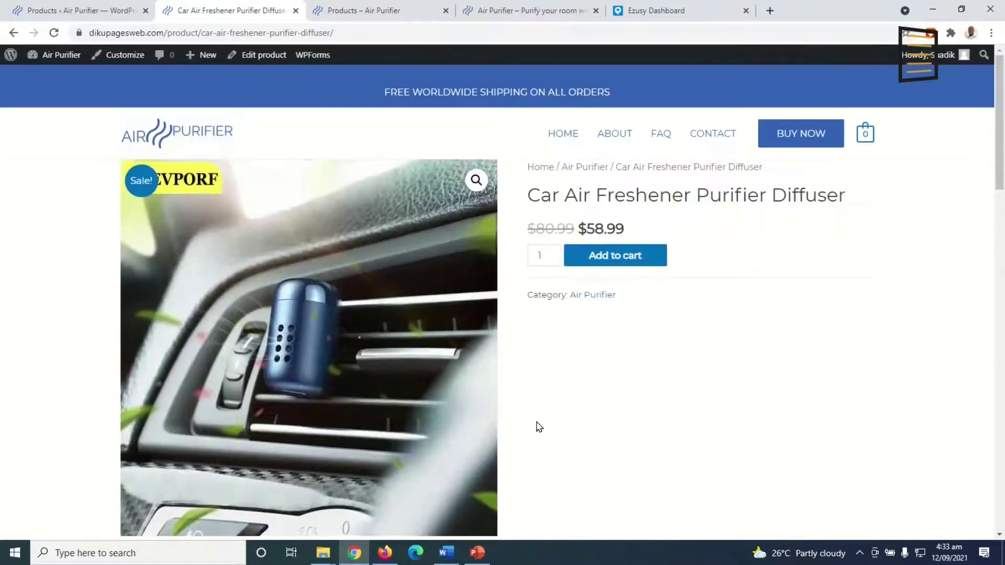
pyautogui.scroll(-1, 525, 402)
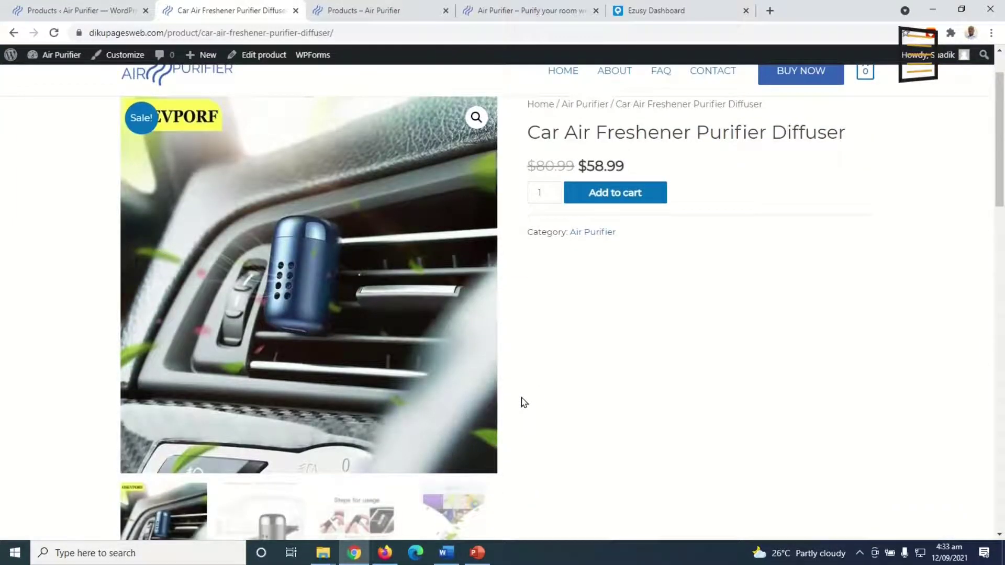
# Step: Close the Car Air Freshener product page and open the store's home page for editing with Elementor
pyautogui.scroll(1, 525, 402)
pyautogui.click(296, 11)
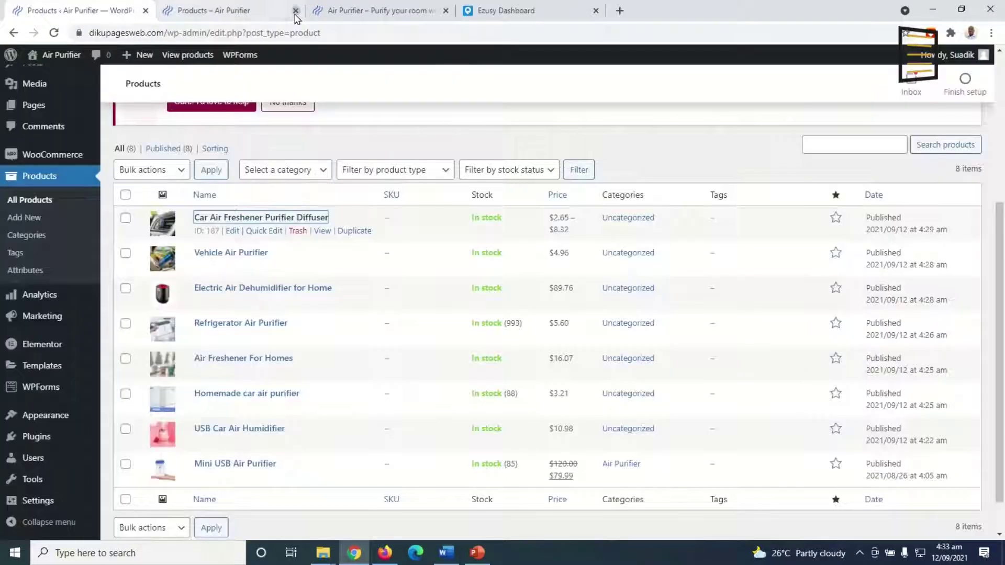
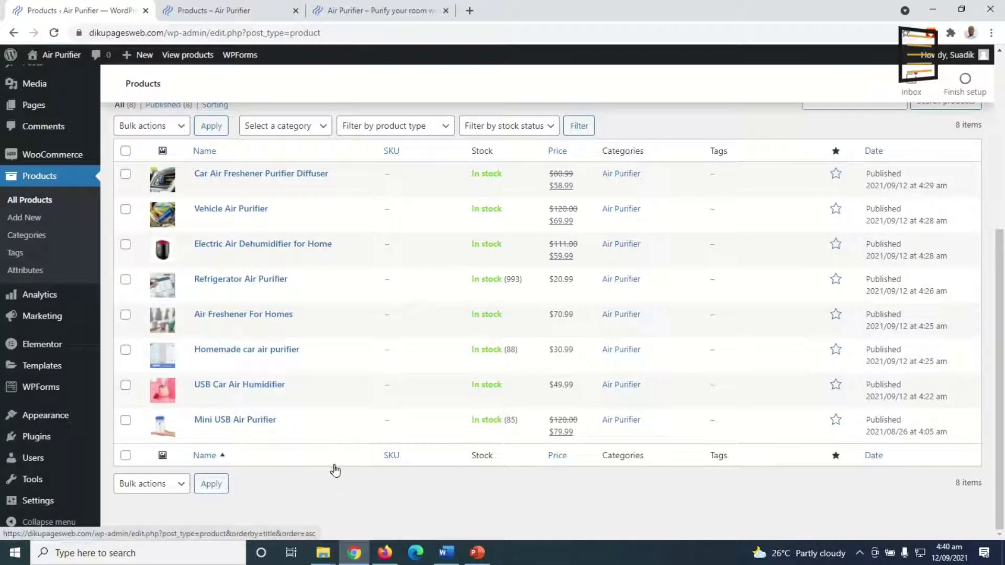
pyautogui.click(375, 11)
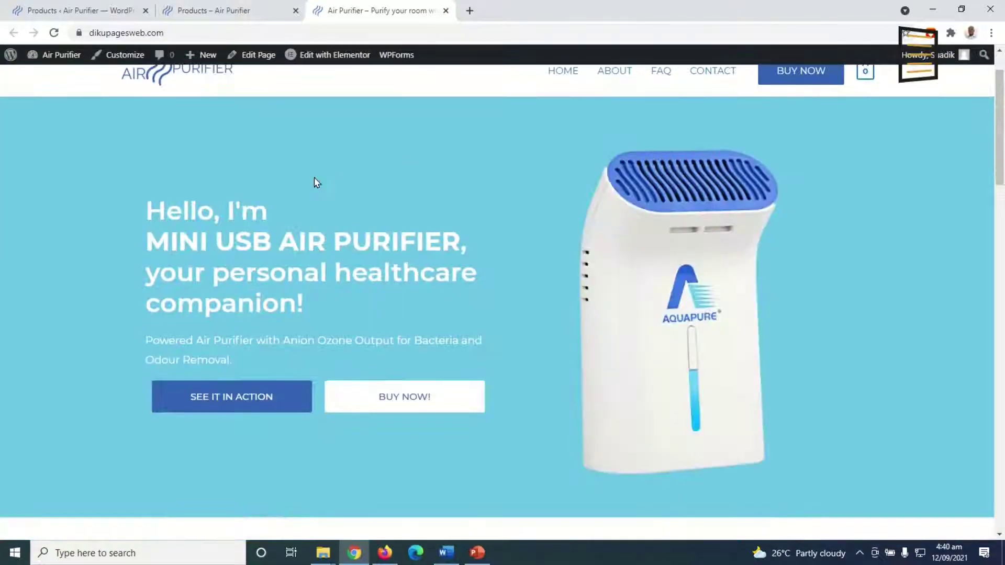
pyautogui.click(333, 56)
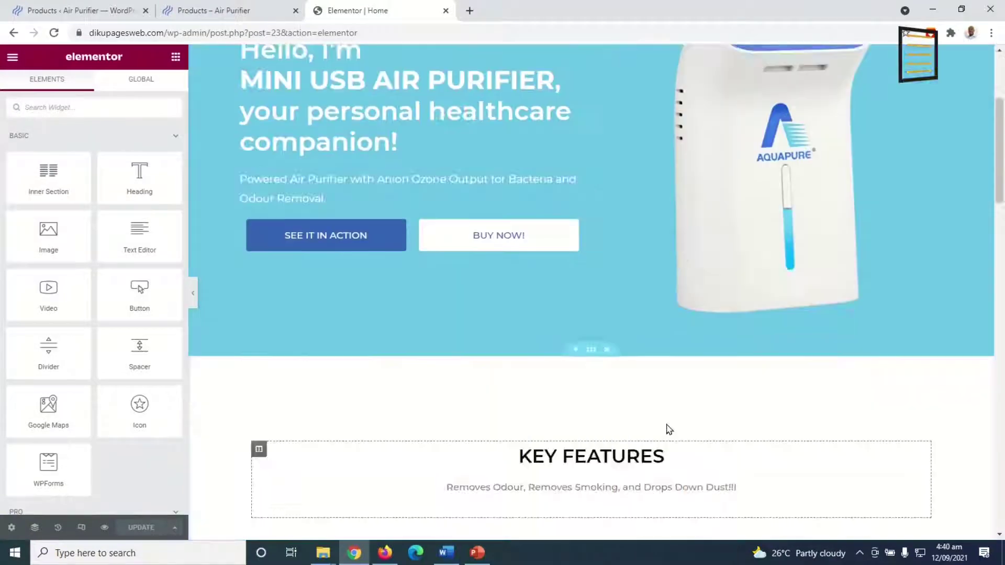
# Step: Insert a single-column section below the hero section and delete the KEY FEATURES section
pyautogui.scroll(-5, 686, 424)
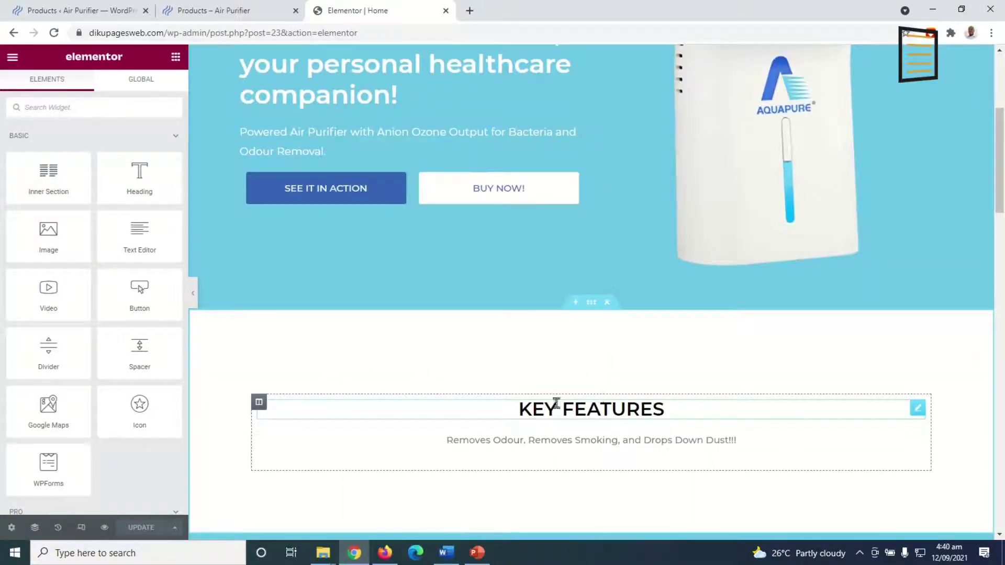
pyautogui.scroll(-1, 635, 429)
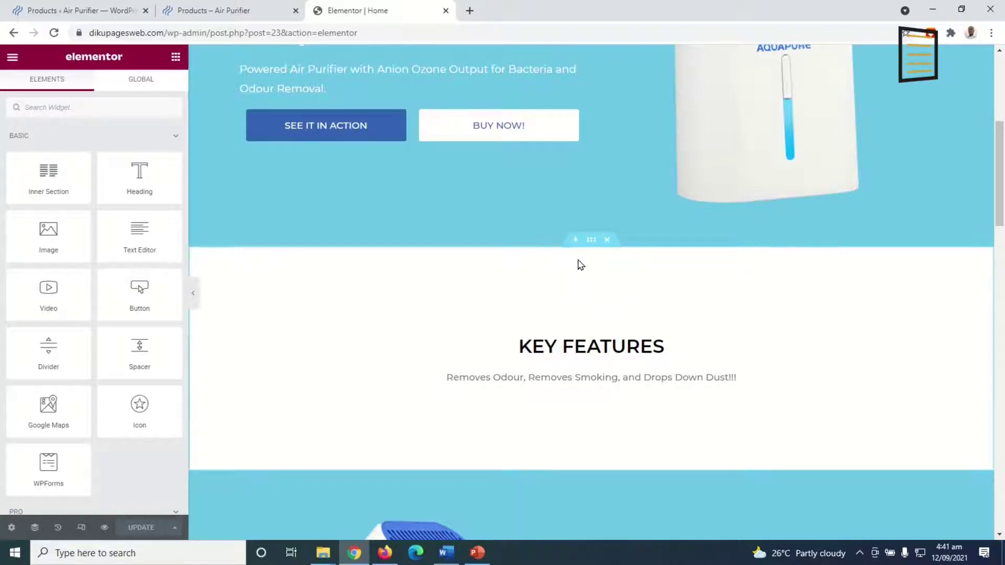
pyautogui.click(575, 240)
pyautogui.click(570, 180)
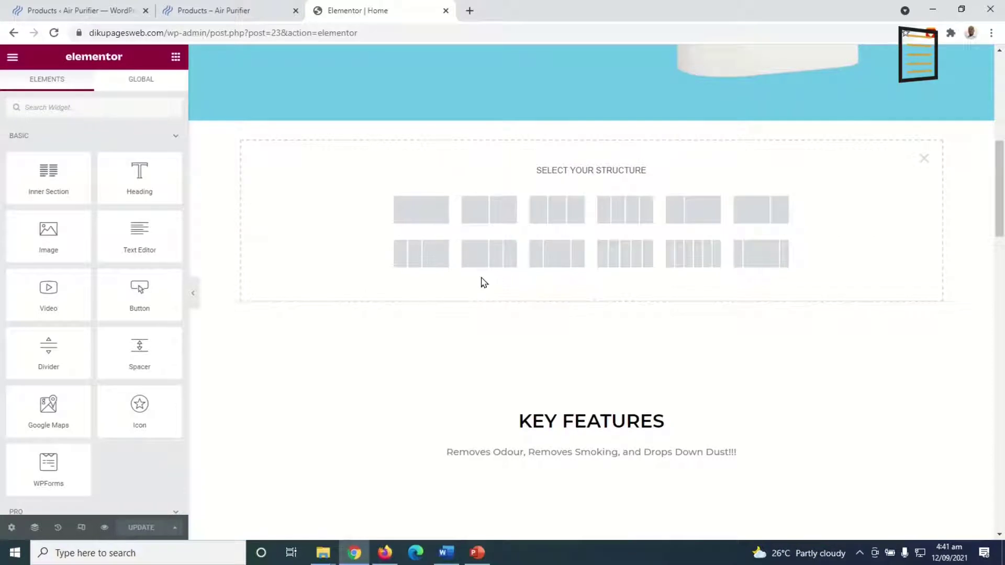
pyautogui.click(423, 222)
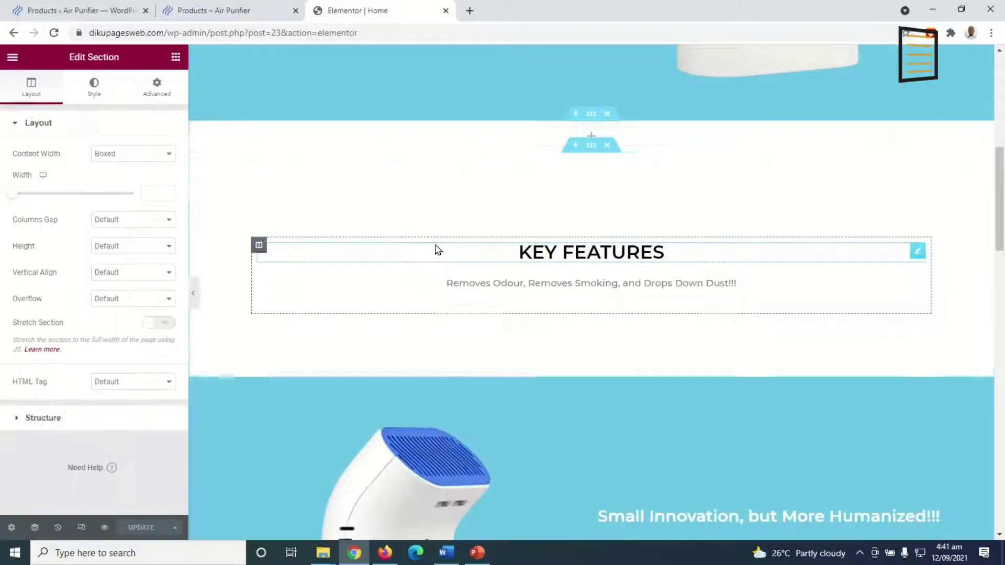
pyautogui.click(608, 146)
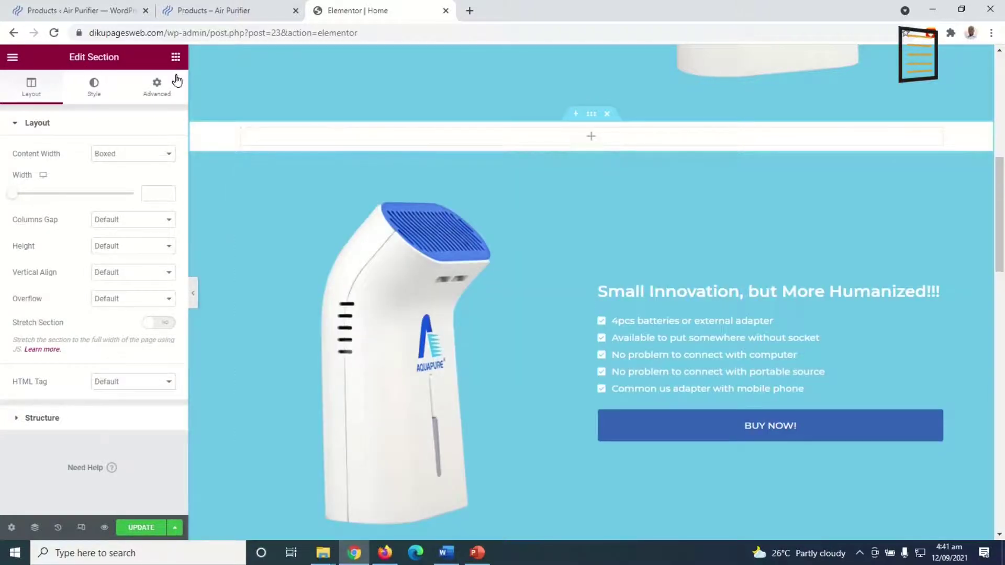
# Step: Add a centered heading to the new section with the title "FEATURED PRODUCTS"
pyautogui.click(176, 56)
pyautogui.moveTo(149, 176); pyautogui.dragTo(552, 137)
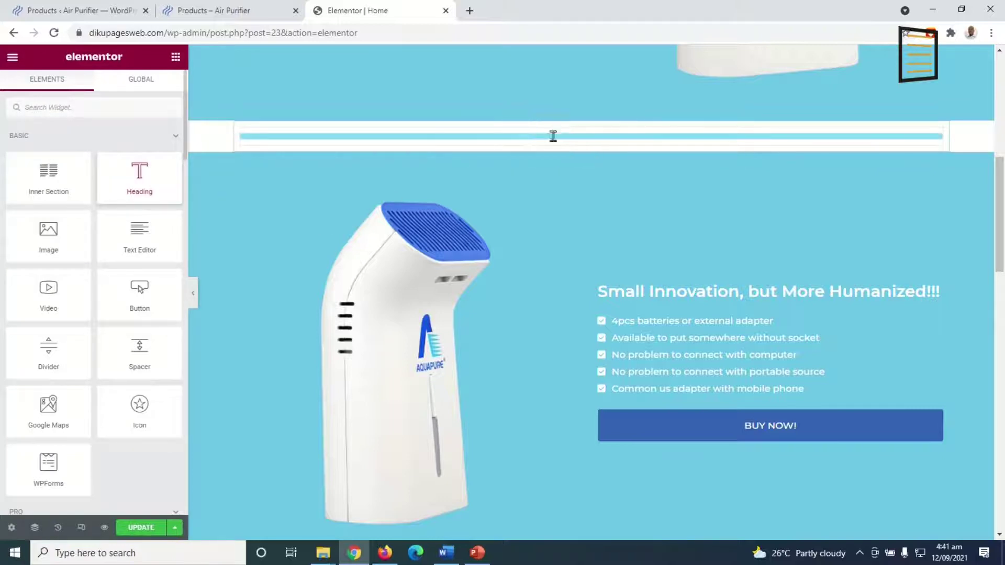
pyautogui.click(134, 330)
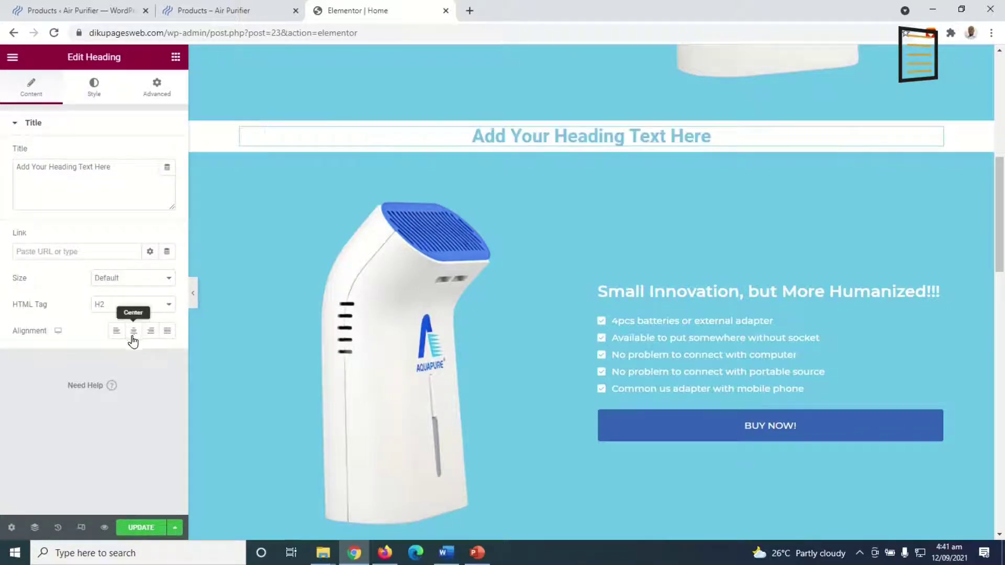
pyautogui.moveTo(132, 167); pyautogui.dragTo(4, 163)
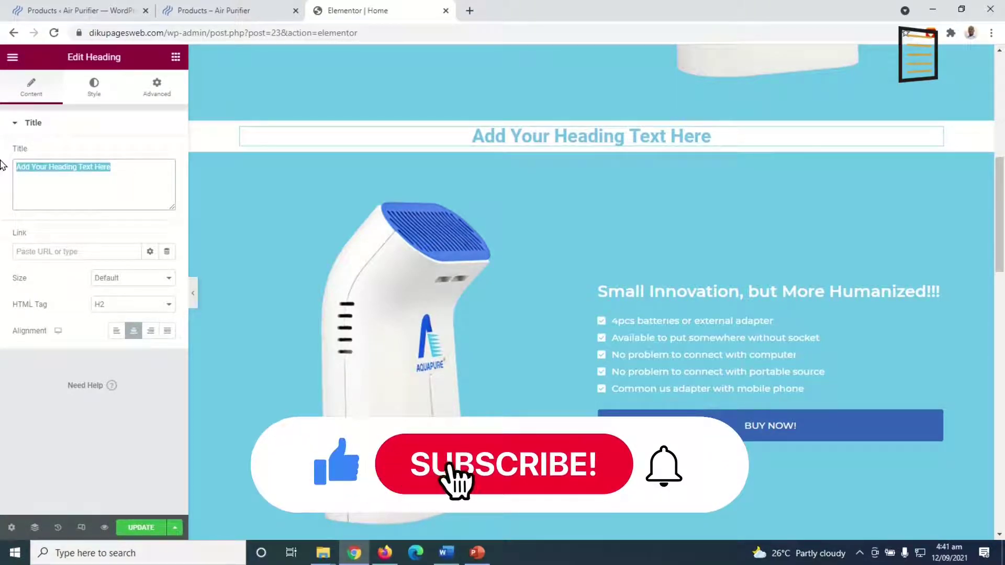
pyautogui.write('F')
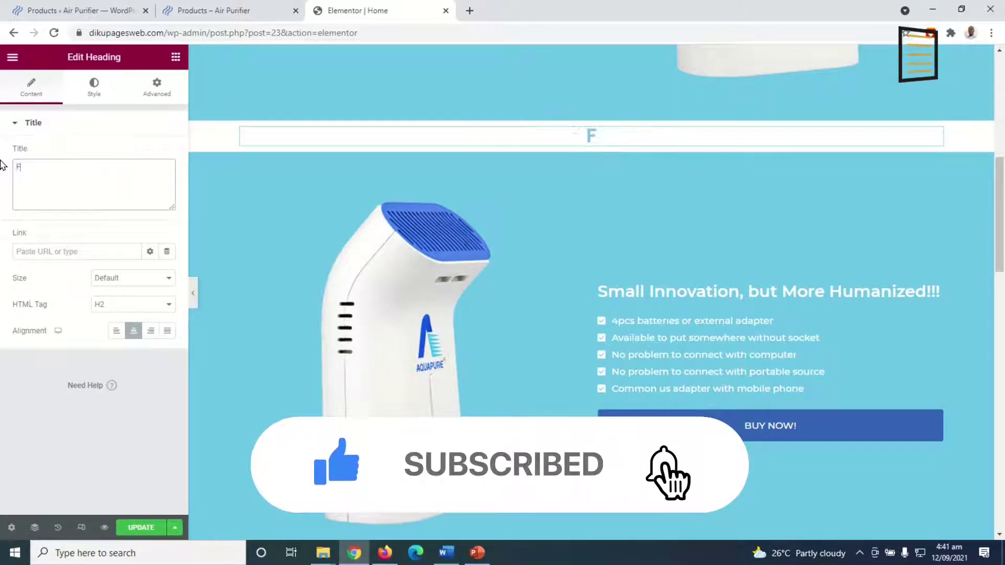
pyautogui.write('EATURED')
pyautogui.write(' PRODUCRTE')
pyautogui.press('BackSpace')
pyautogui.press('BackSpace')
pyautogui.press('BackSpace')
pyautogui.write('TS')
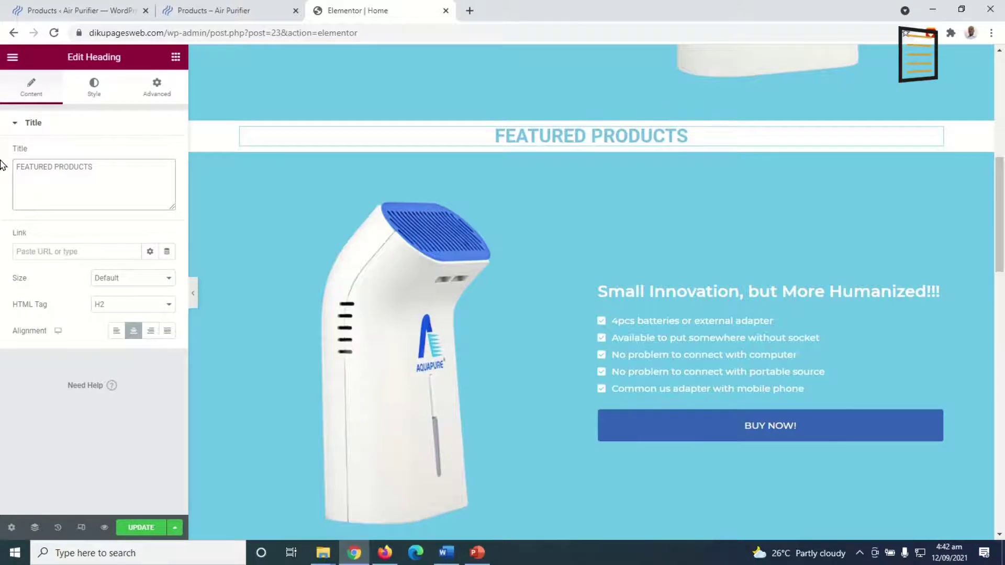
# Step: Set the FEATURED PRODUCTS heading's text color to near-black #1A1A1A
pyautogui.scroll(6, 204, 426)
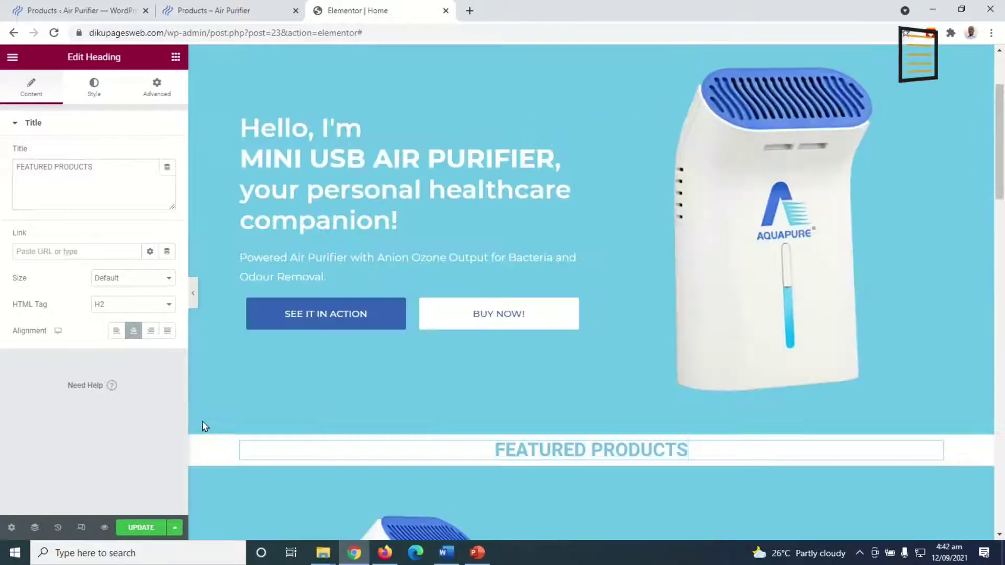
pyautogui.click(100, 108)
pyautogui.click(167, 155)
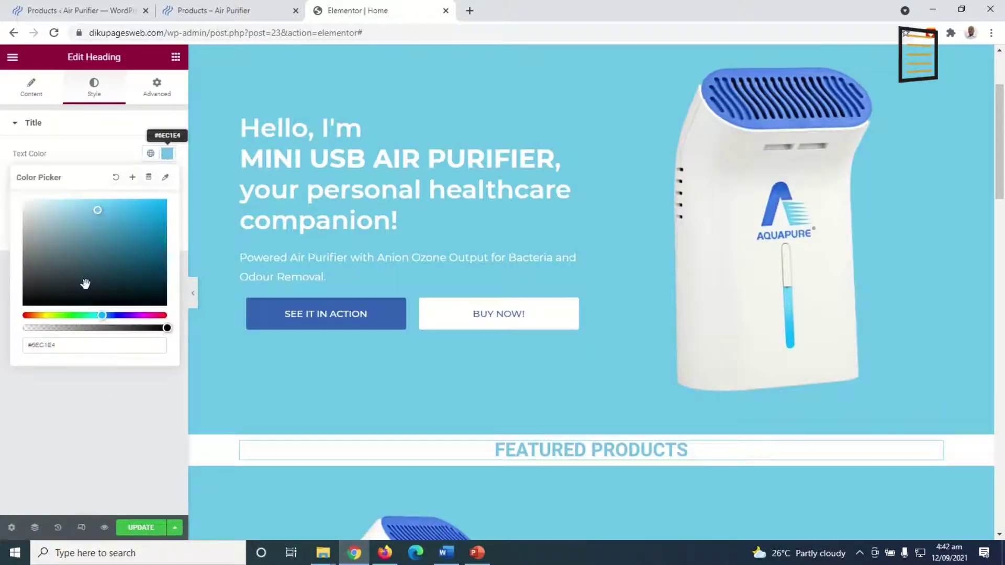
pyautogui.moveTo(81, 283); pyautogui.dragTo(3, 303)
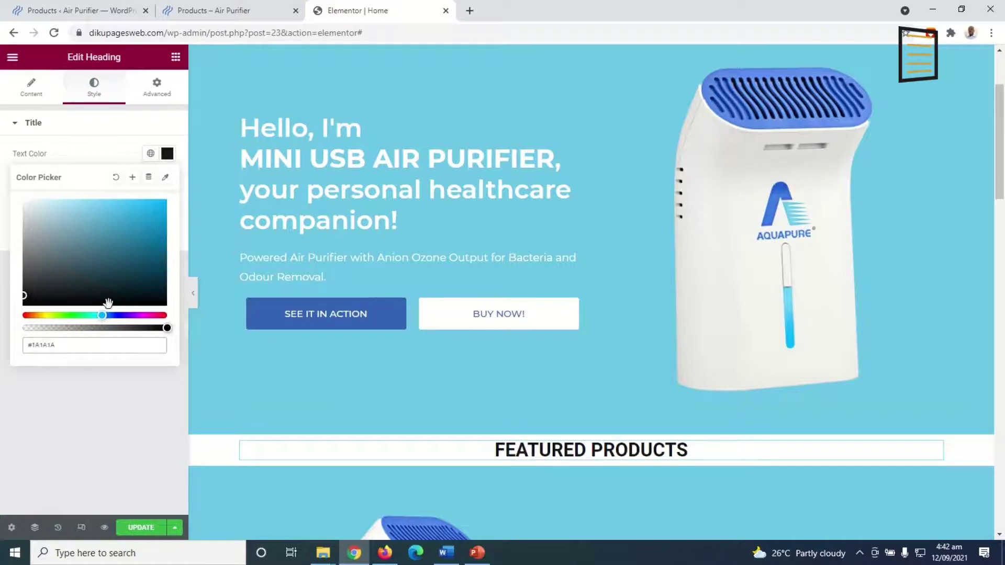
pyautogui.click(177, 191)
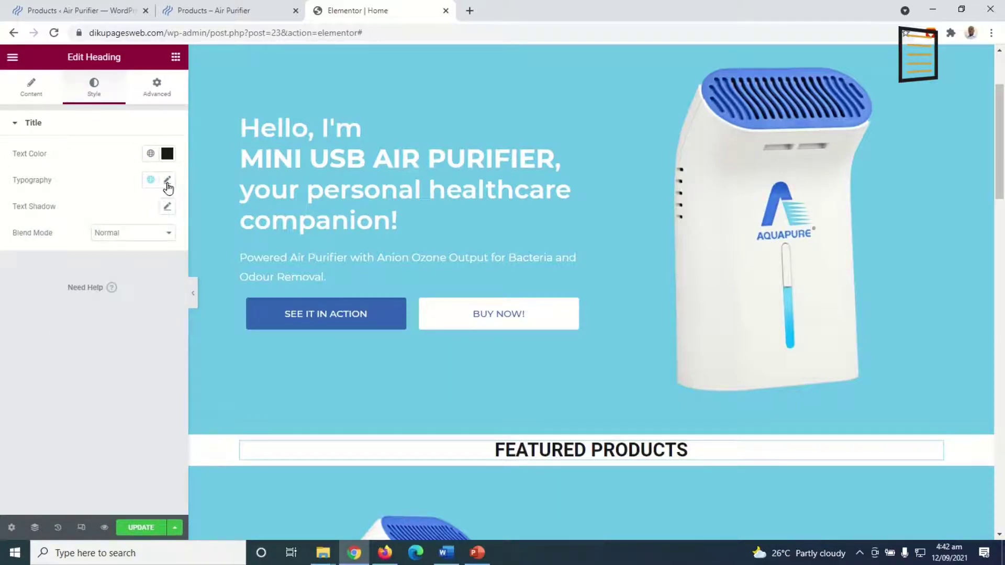
# Step: Set the FEATURED PRODUCTS heading's font family to Montserrat
pyautogui.click(167, 183)
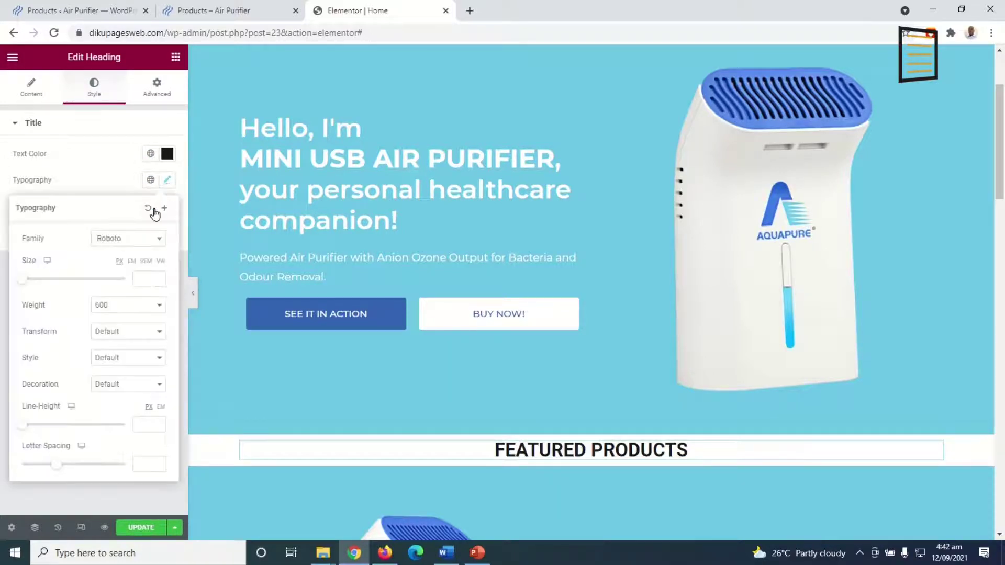
pyautogui.click(137, 241)
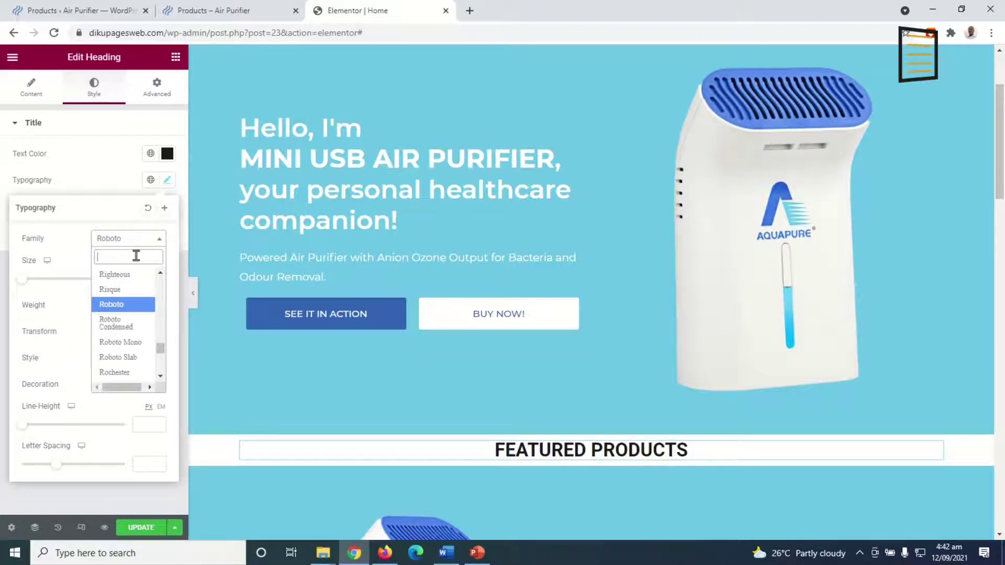
pyautogui.write('MONTE')
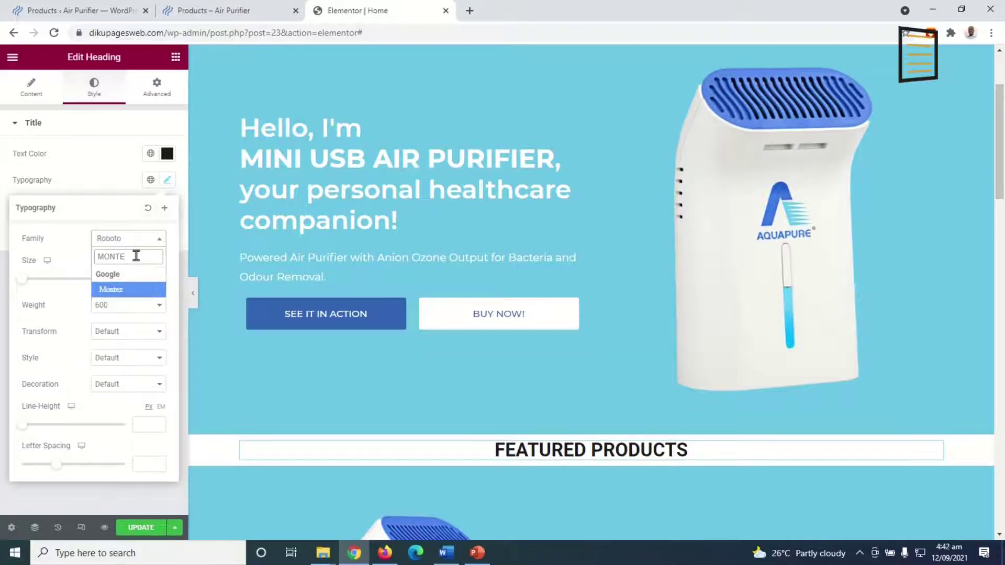
pyautogui.press('BackSpace')
pyautogui.write('S')
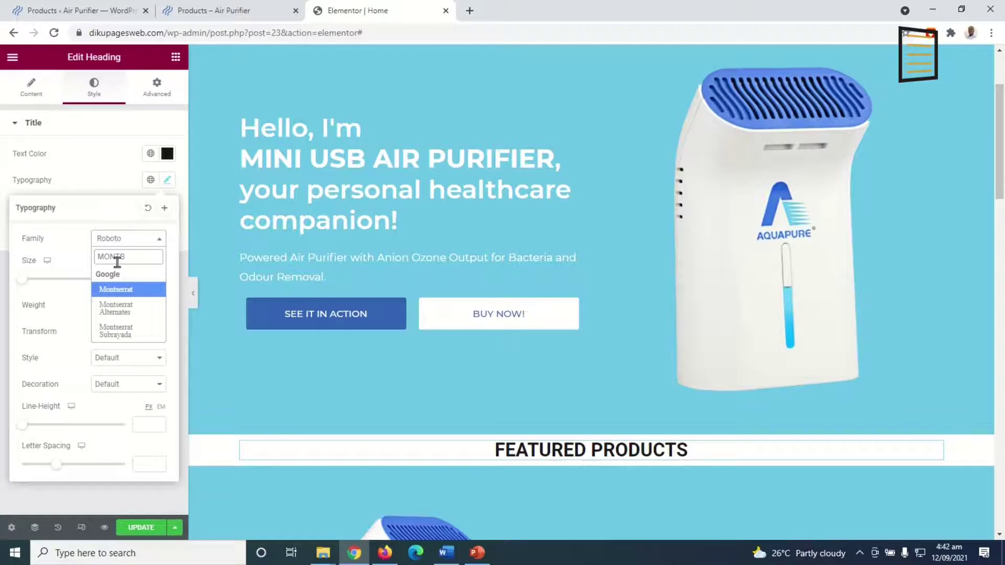
pyautogui.click(131, 290)
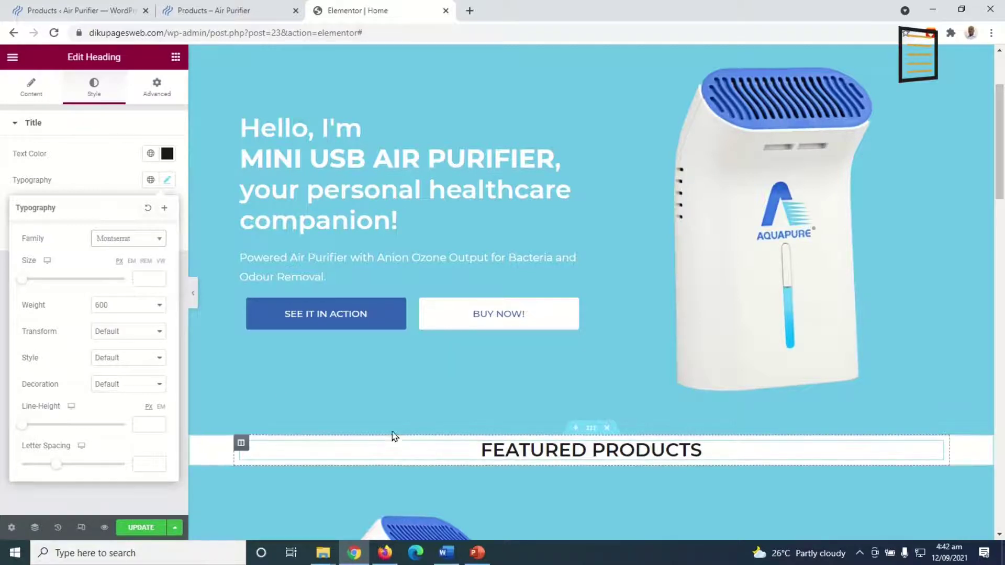
# Step: Add a Text Editor widget below the FEATURED PRODUCTS heading
pyautogui.click(167, 153)
pyautogui.scroll(-1, 492, 471)
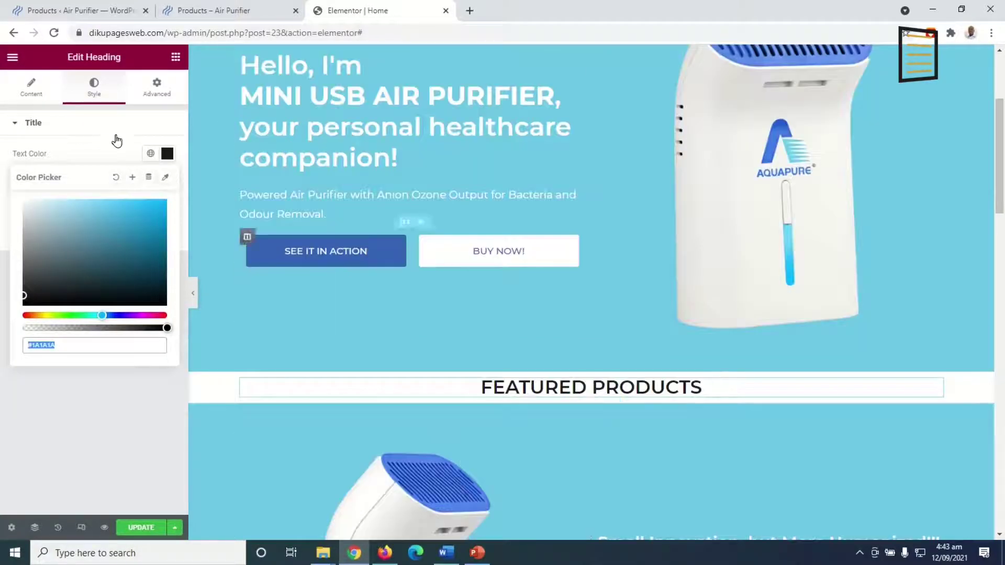
pyautogui.click(175, 57)
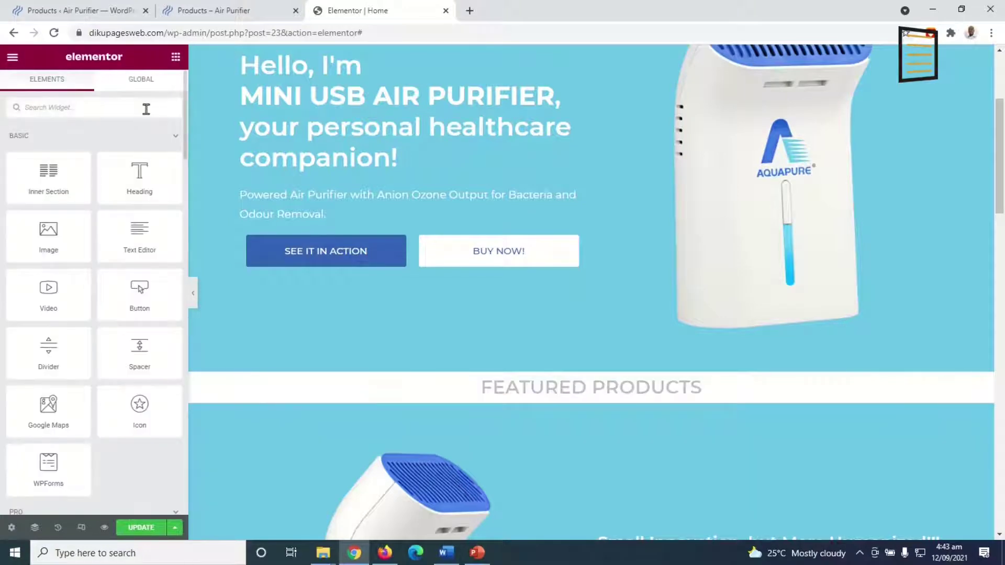
pyautogui.moveTo(137, 233); pyautogui.dragTo(517, 389)
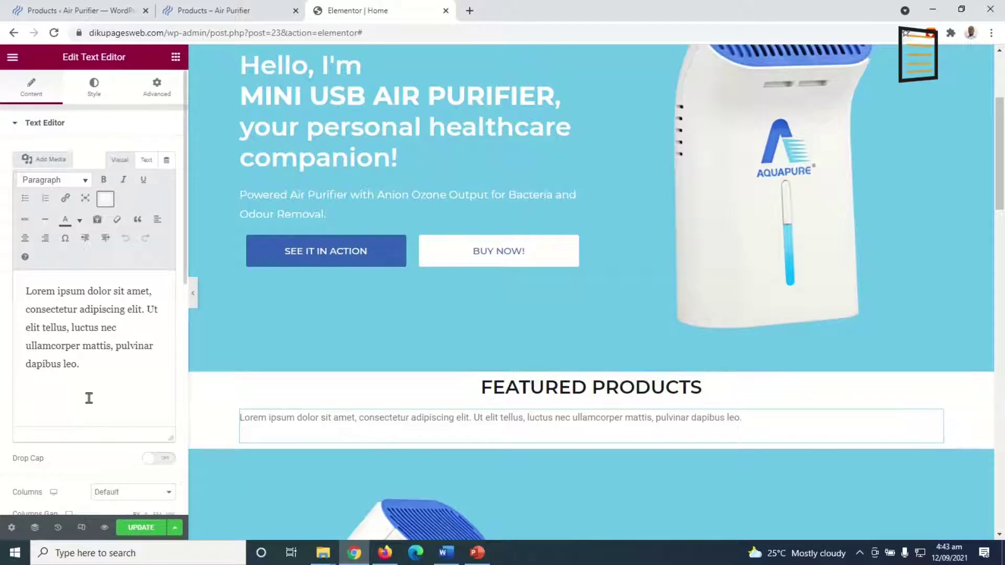
# Step: Search Google for "woocommerce shortcodes" in a new tab and open the "Shortcodes included with WooCommerce" documentation
pyautogui.click(469, 12)
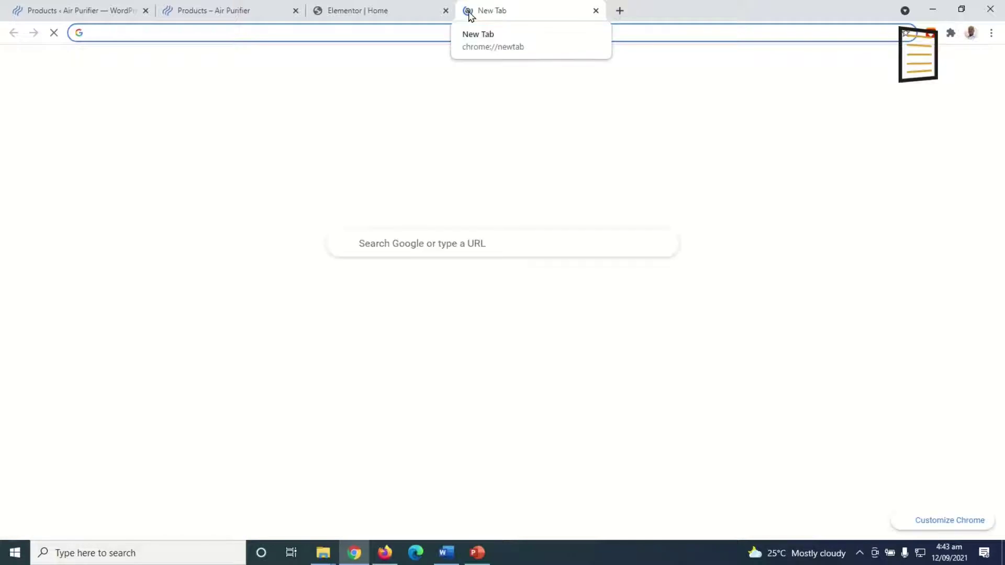
pyautogui.write('WOOCOMME')
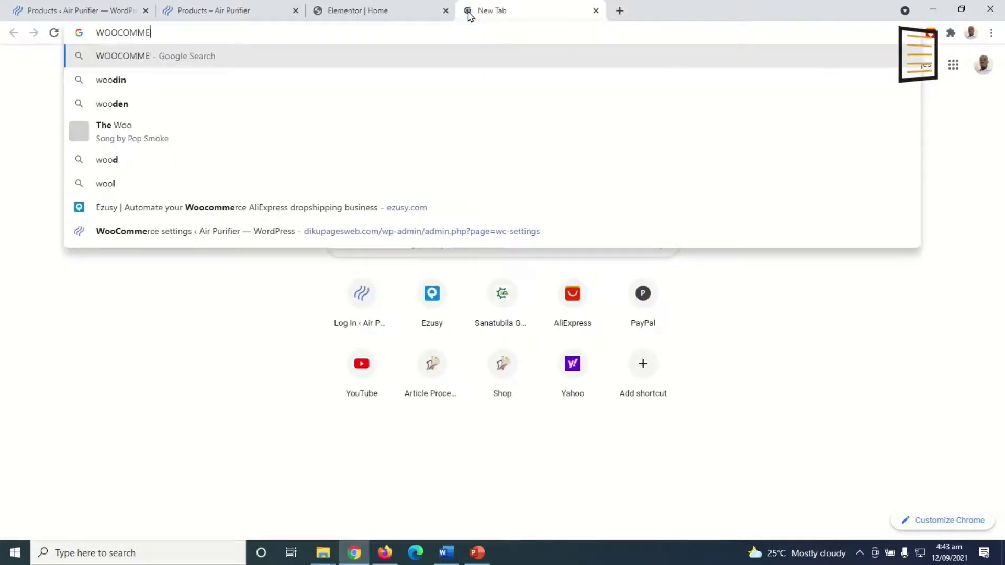
pyautogui.write('RCE S')
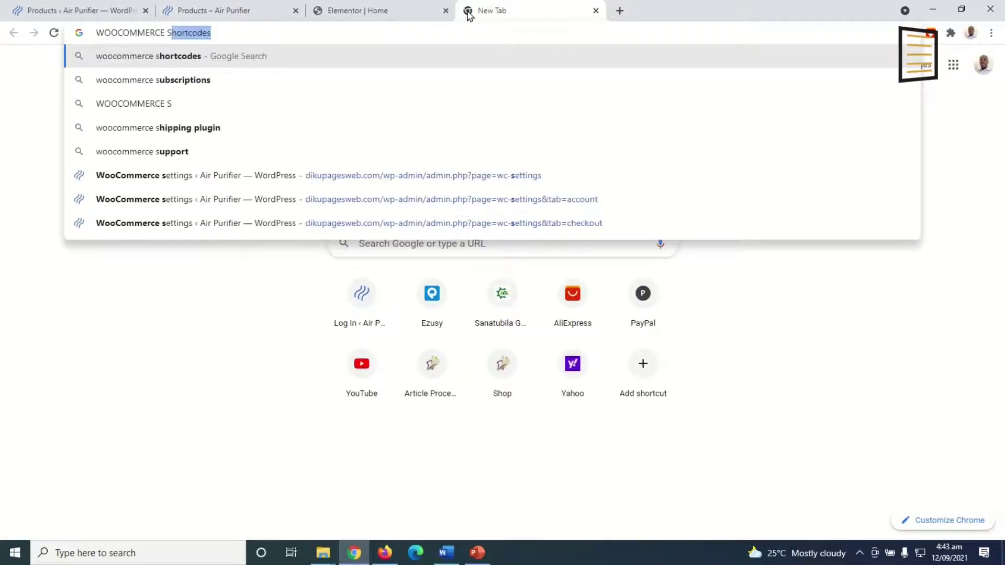
pyautogui.press('Return')
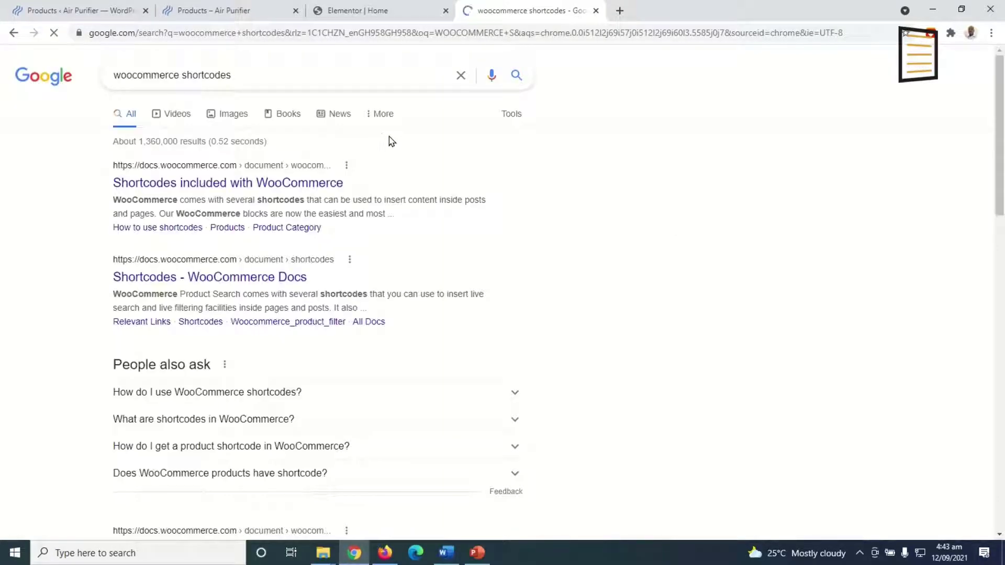
pyautogui.click(232, 188)
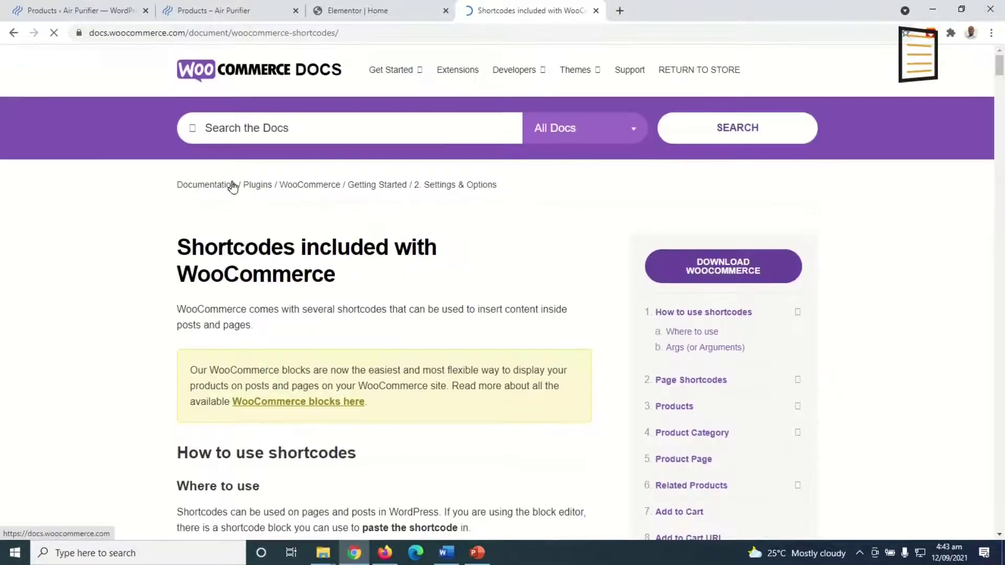
# Step: Copy the shortcode [products limit="3" columns="3" best_selling="true" ] from the Scenario 3 – Best Selling Products example in the documentation
pyautogui.scroll(-15, 429, 293)
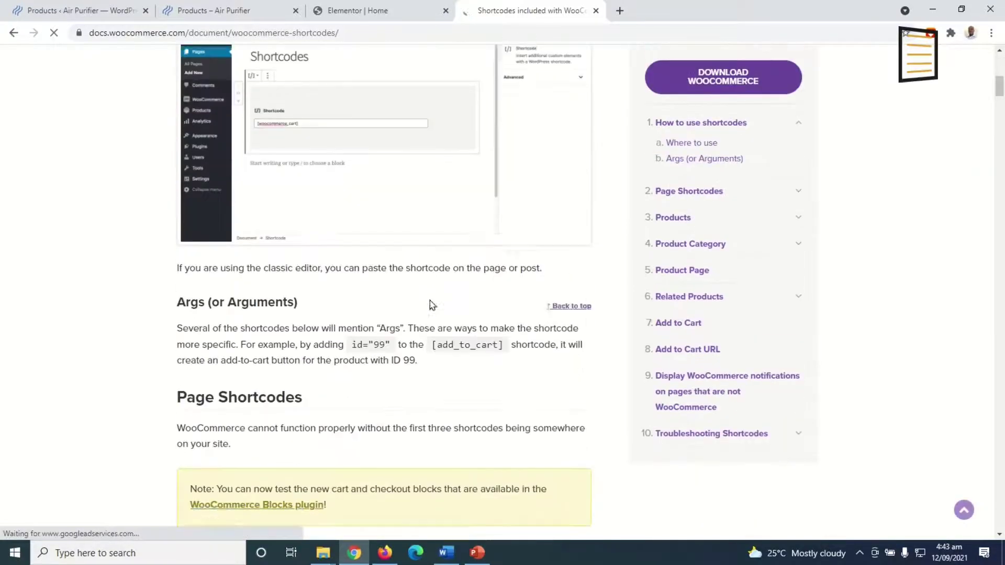
pyautogui.scroll(-10, 433, 308)
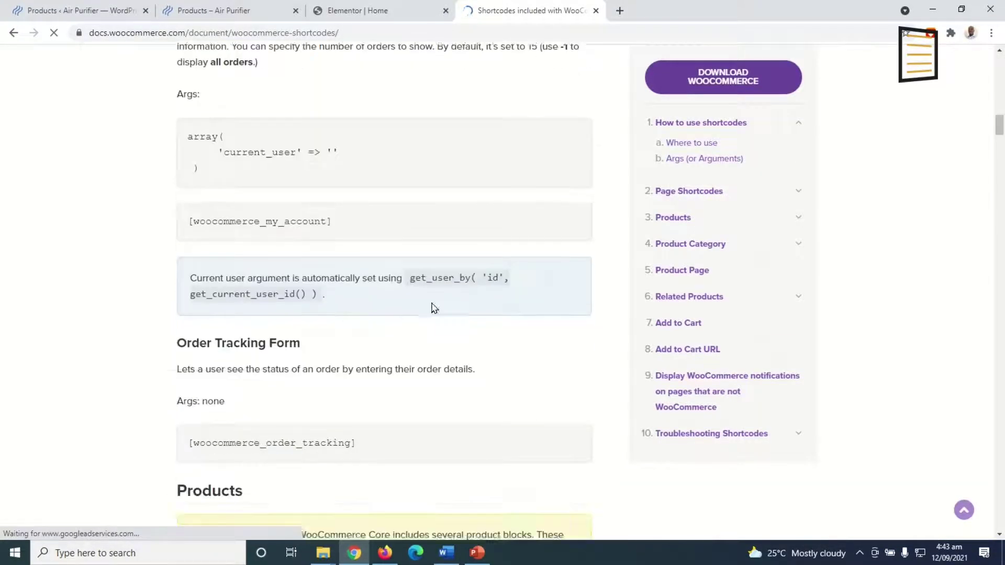
pyautogui.scroll(-15, 432, 309)
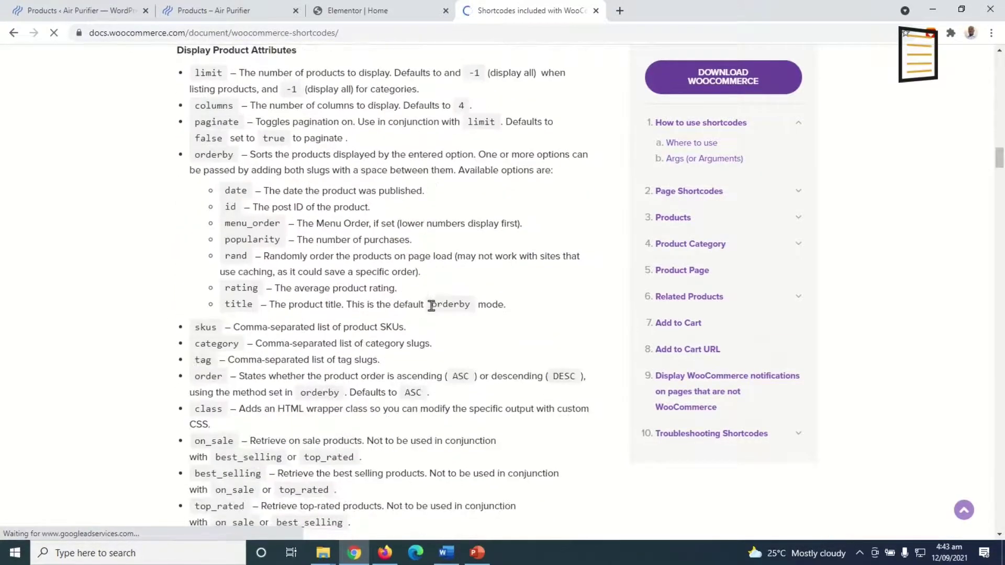
pyautogui.scroll(-12, 433, 302)
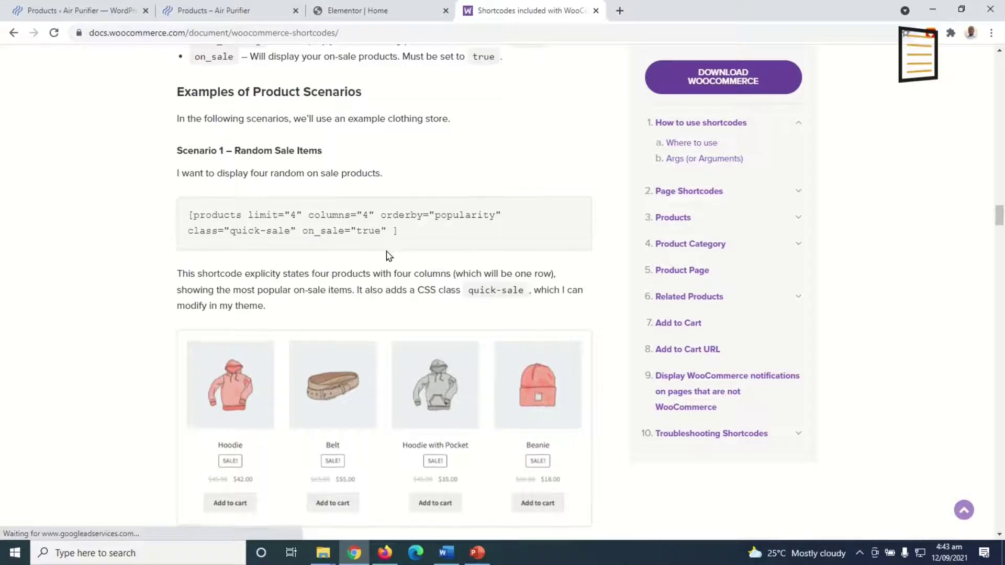
pyautogui.scroll(-1, 388, 256)
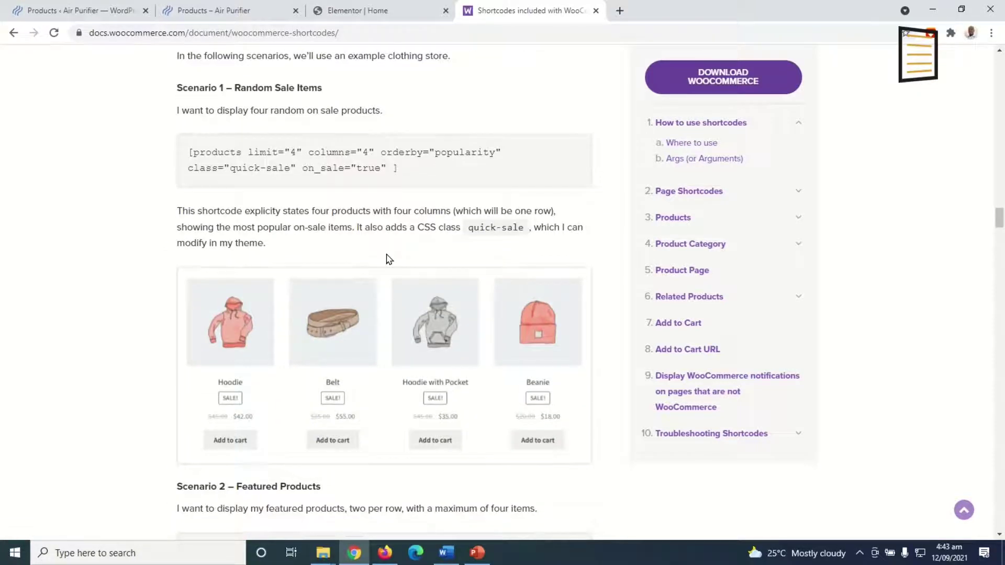
pyautogui.scroll(-5, 388, 258)
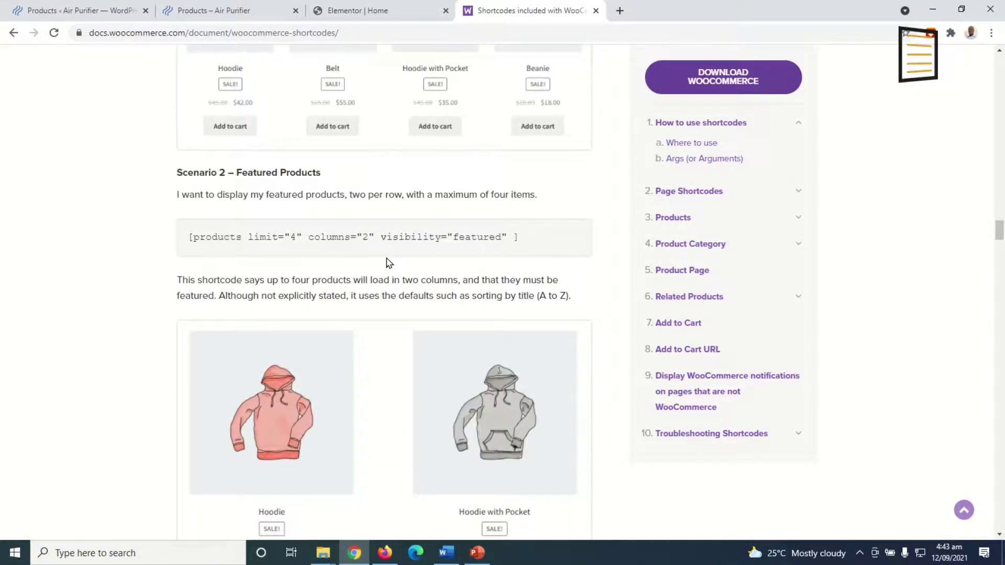
pyautogui.scroll(-10, 388, 263)
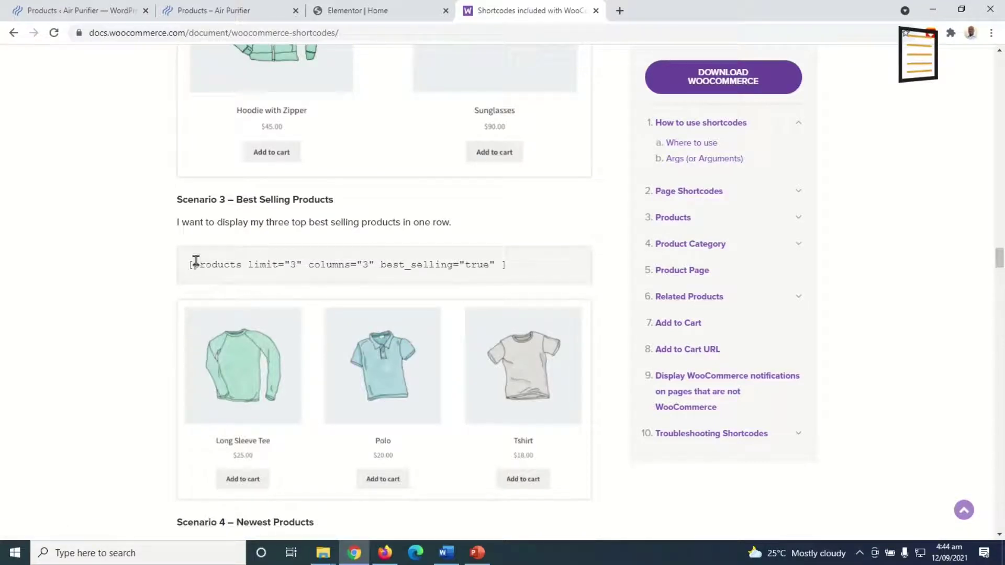
pyautogui.moveTo(190, 263); pyautogui.dragTo(517, 262)
pyautogui.rightClick(462, 269)
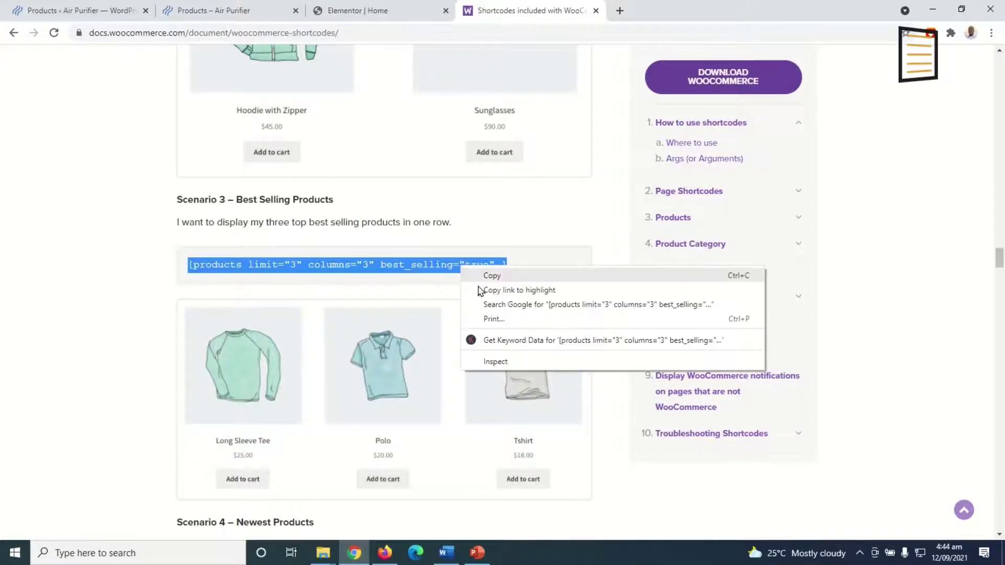
pyautogui.click(493, 276)
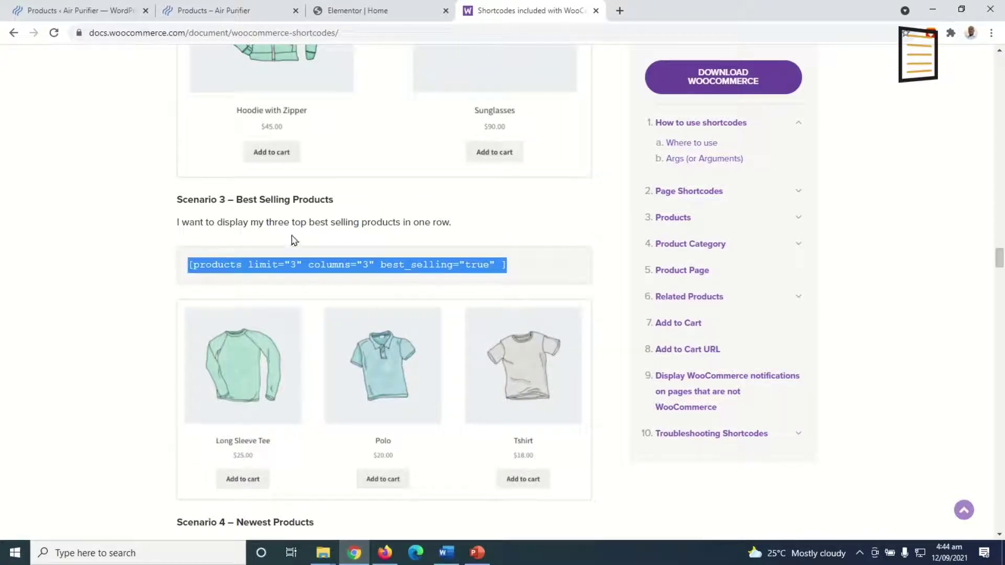
# Step: Replace the placeholder text below the FEATURED PRODUCTS heading on the Elementor home page with the copied shortcode in text mode, and update the page
pyautogui.click(375, 11)
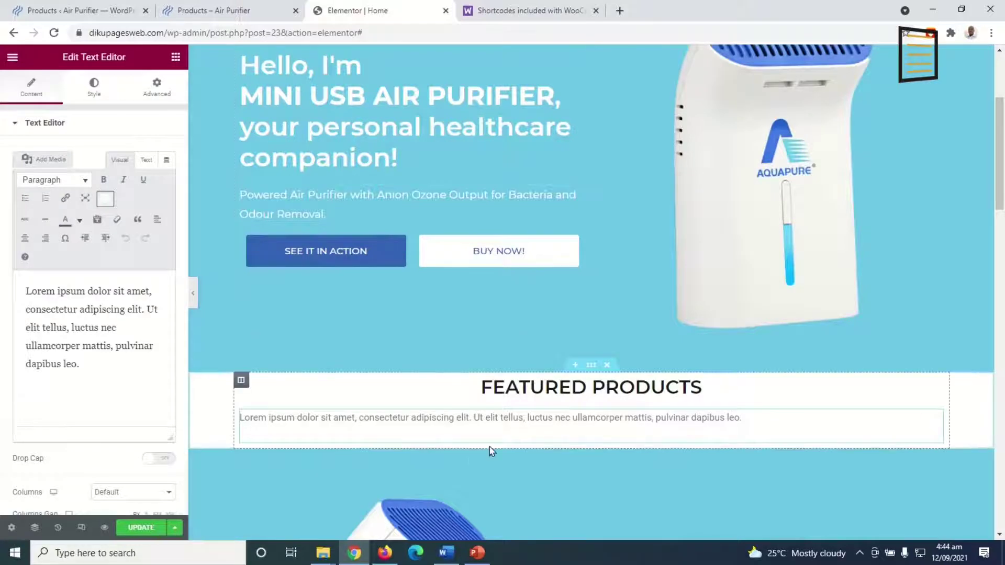
pyautogui.click(90, 404)
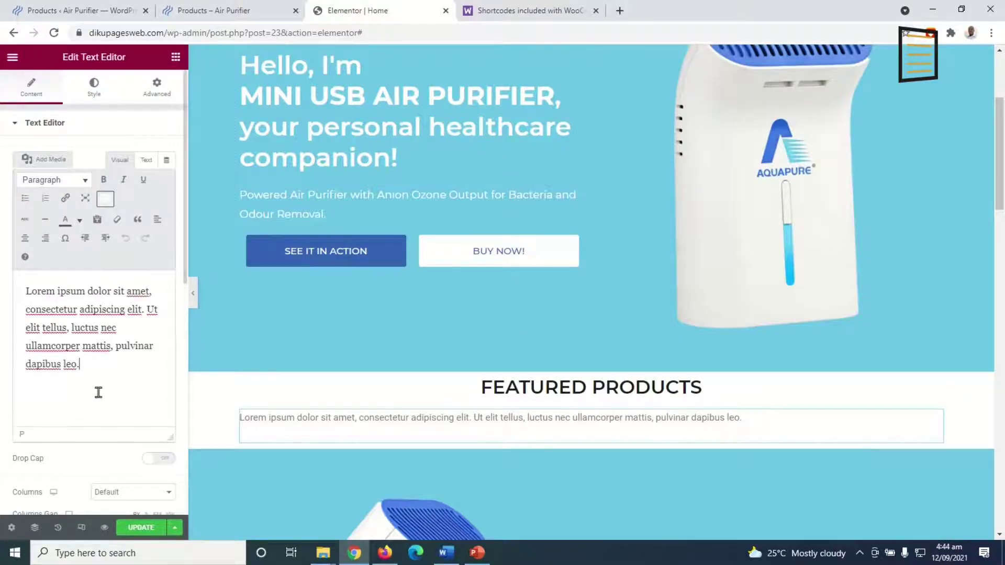
pyautogui.click(148, 168)
pyautogui.moveTo(103, 285); pyautogui.dragTo(1, 195)
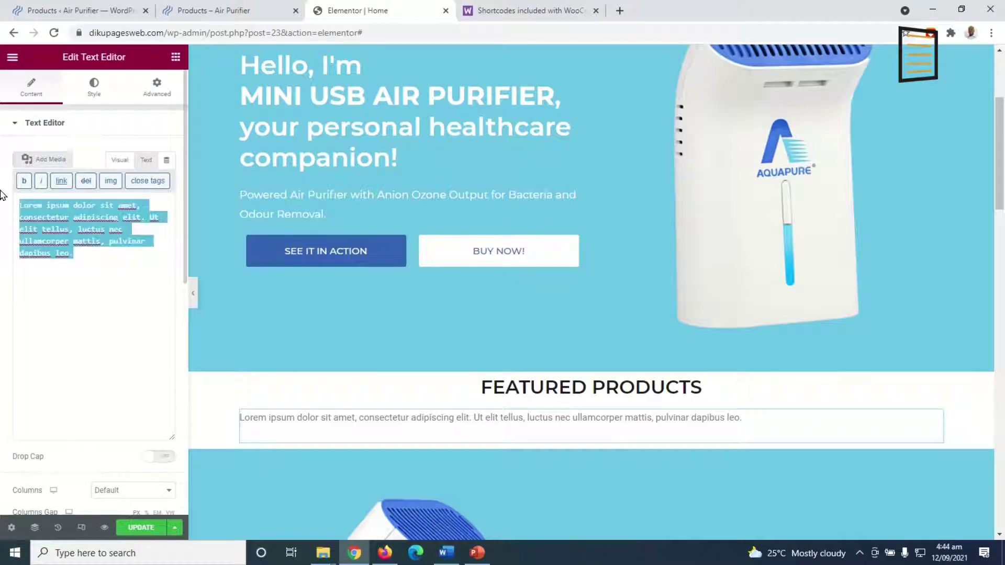
pyautogui.press('BackSpace')
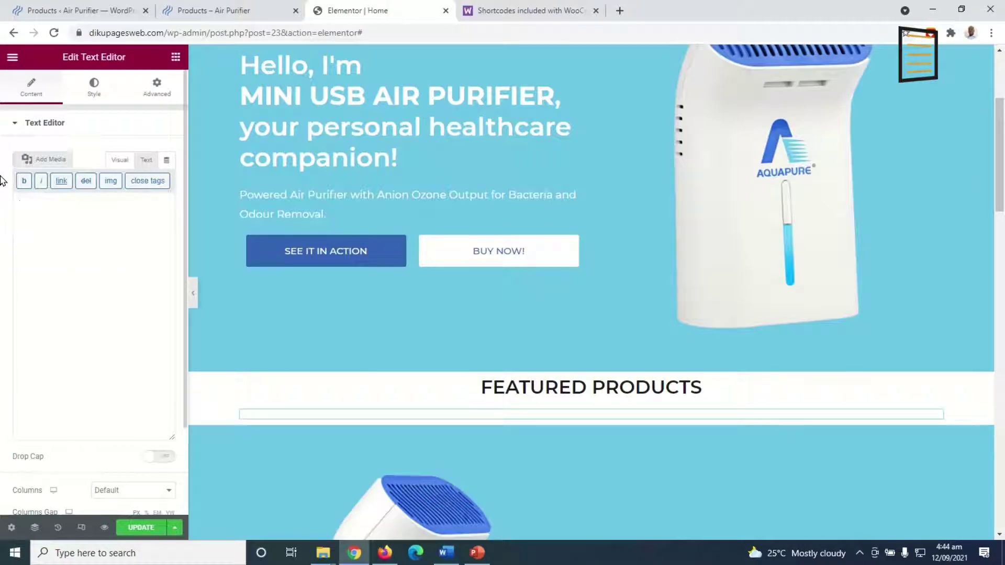
pyautogui.hotkey('ctrl', 'v')
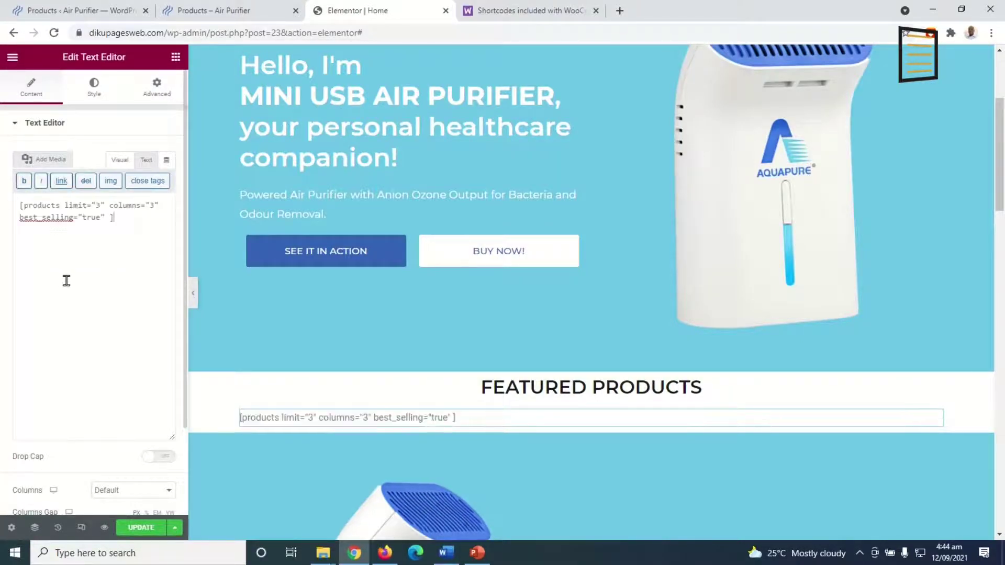
pyautogui.click(141, 527)
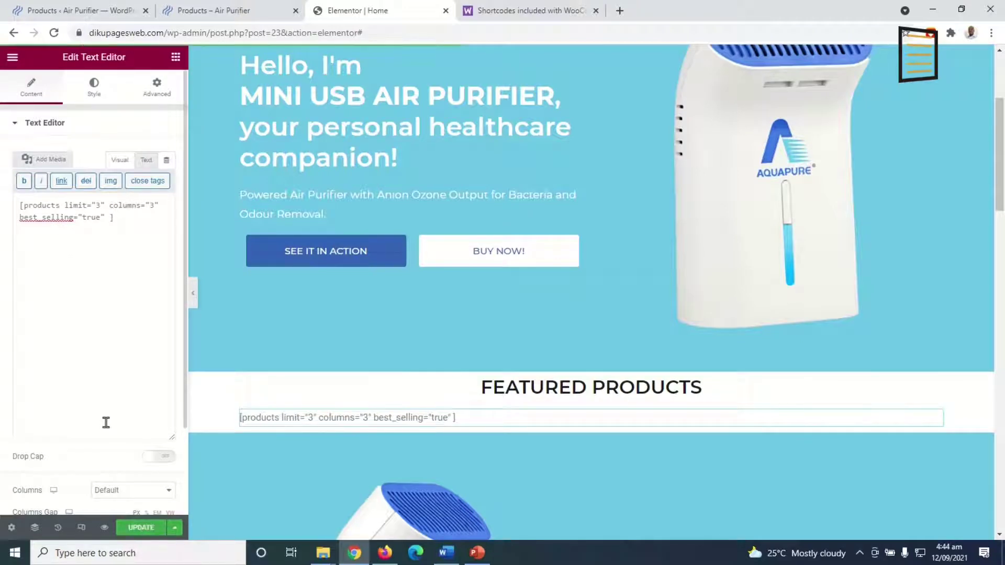
# Step: Load dikupagesweb.com in place of the documentation page and examine the featured products section on the live home page
pyautogui.click(506, 15)
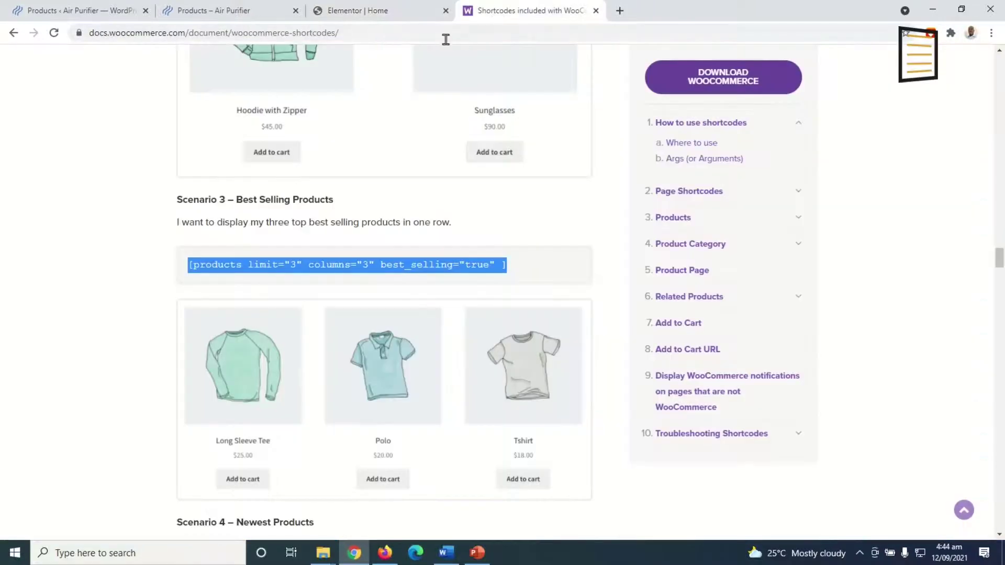
pyautogui.click(377, 28)
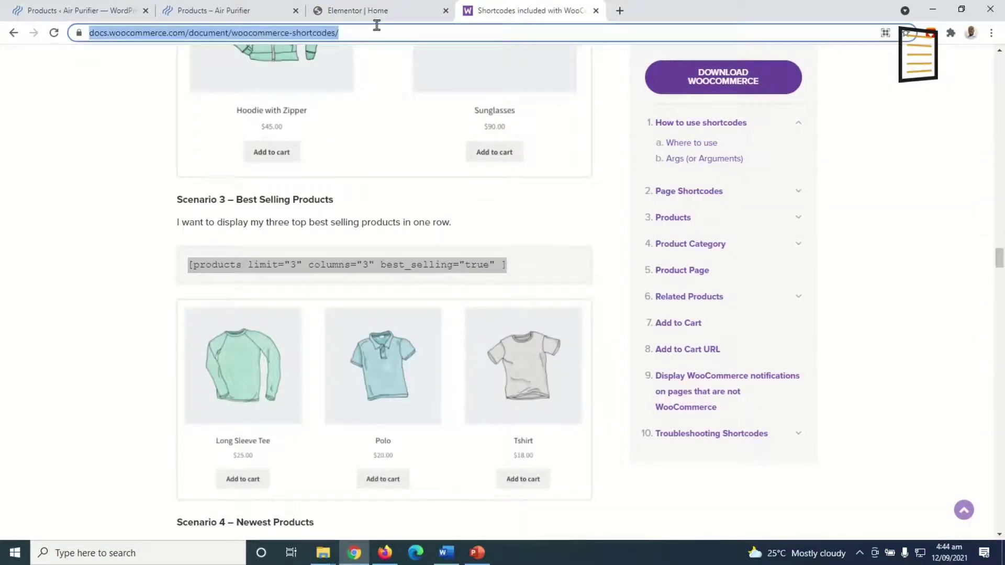
pyautogui.write('di')
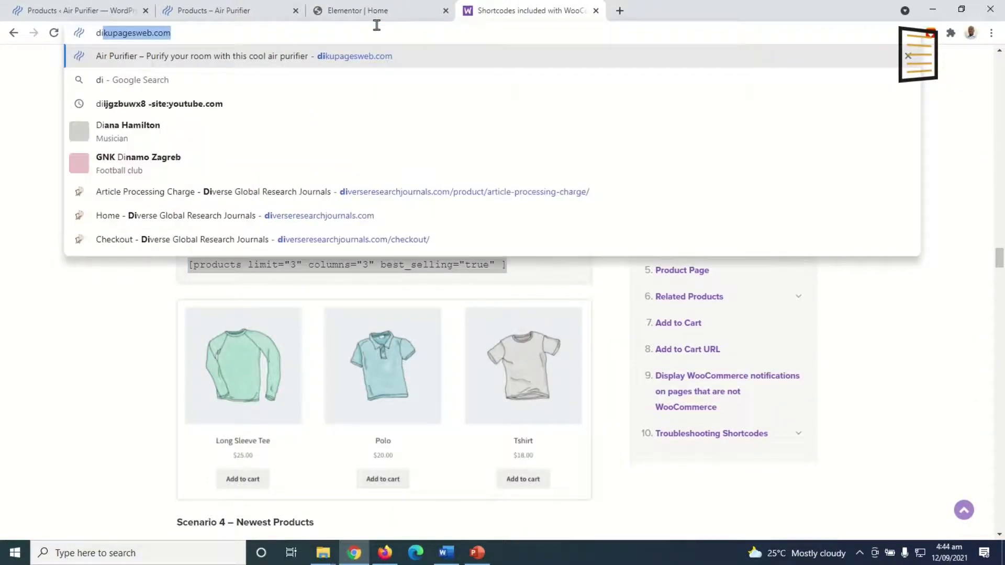
pyautogui.press('Return')
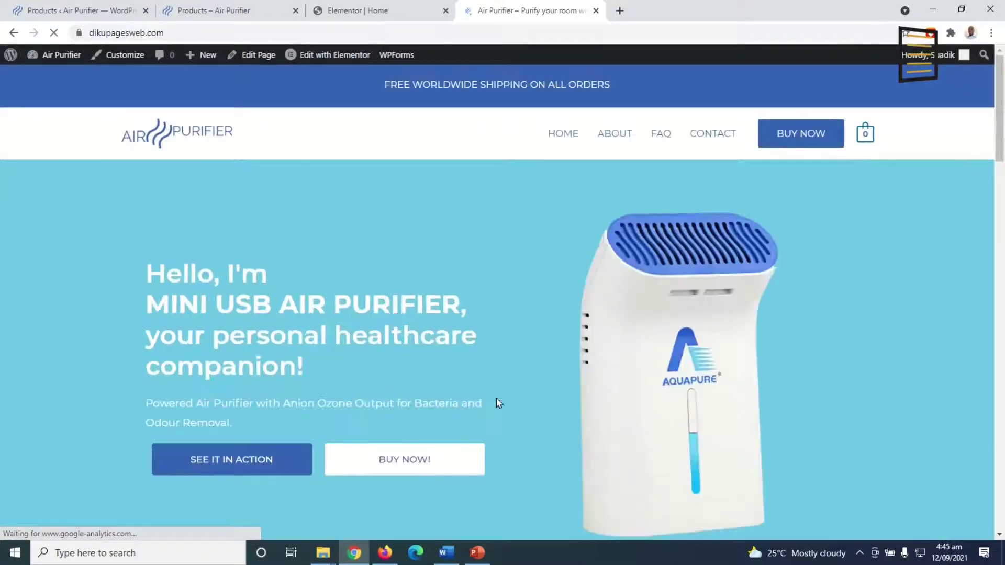
pyautogui.scroll(-10, 522, 381)
pyautogui.scroll(-2, 534, 384)
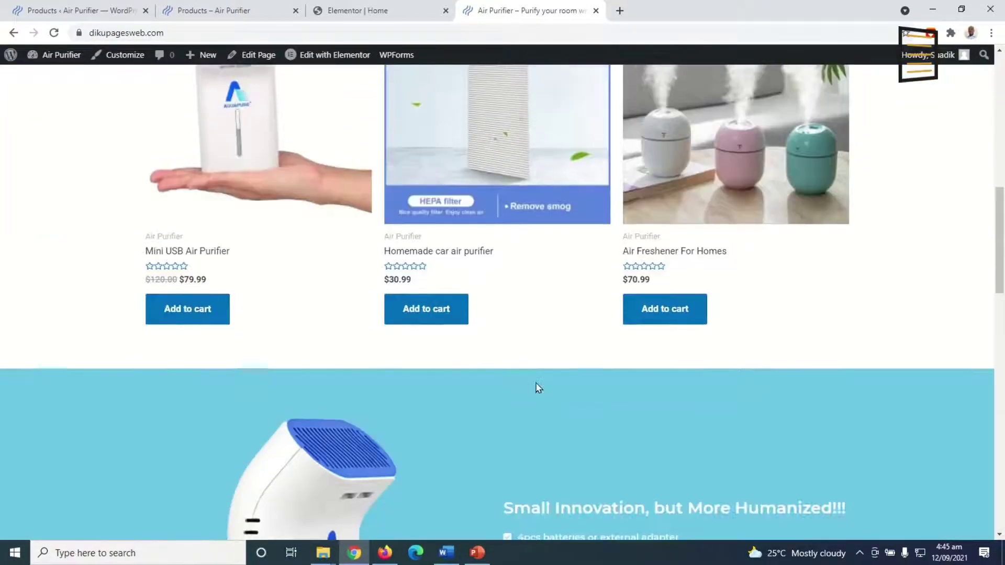
pyautogui.scroll(3, 536, 386)
pyautogui.scroll(-2, 662, 409)
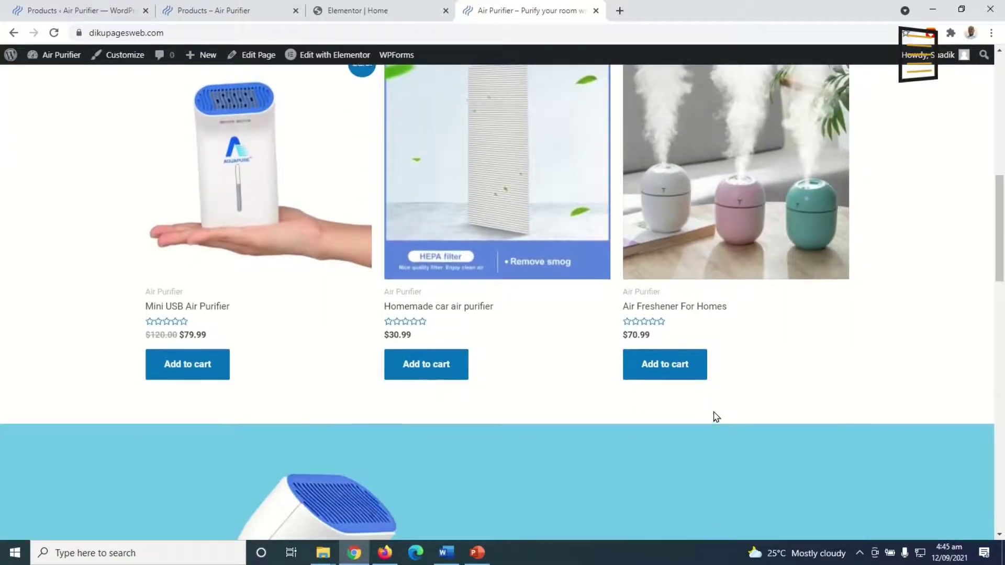
pyautogui.scroll(3, 713, 415)
pyautogui.scroll(-1, 547, 359)
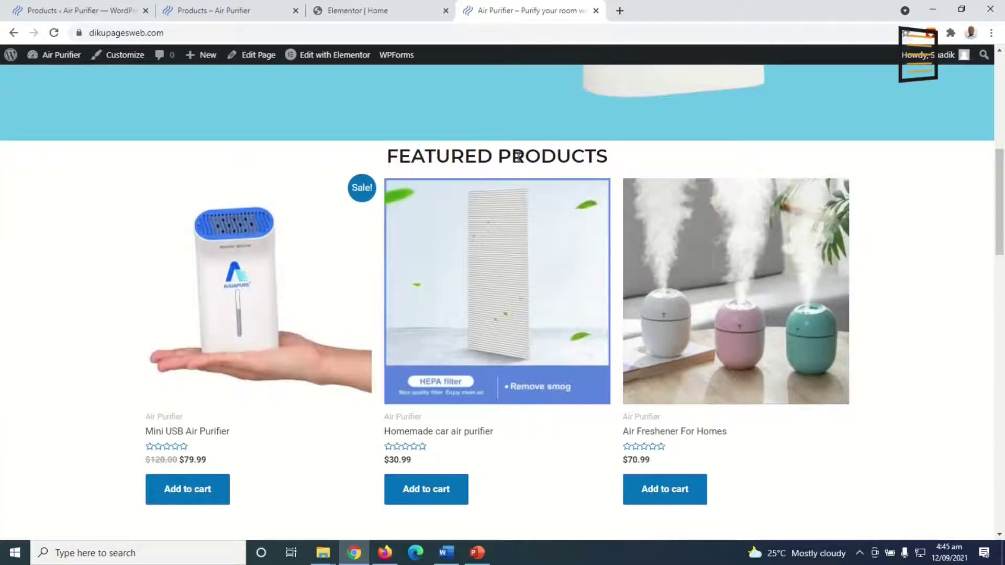
pyautogui.scroll(-3, 517, 157)
pyautogui.scroll(10, 499, 387)
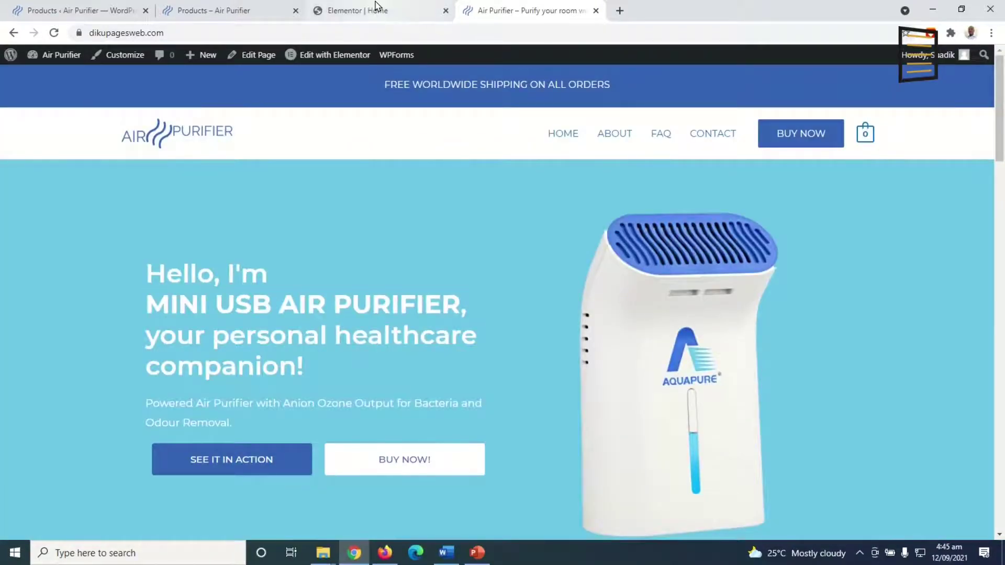
# Step: Back in the Elementor editor, unlink the featured products section's padding and set it to 50 px top and 25 px bottom
pyautogui.click(374, 6)
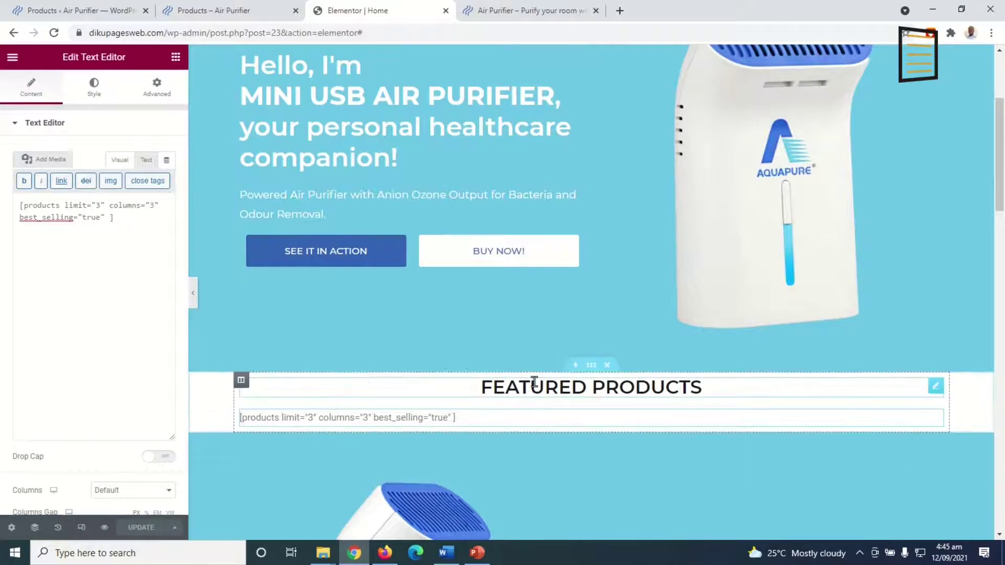
pyautogui.click(156, 85)
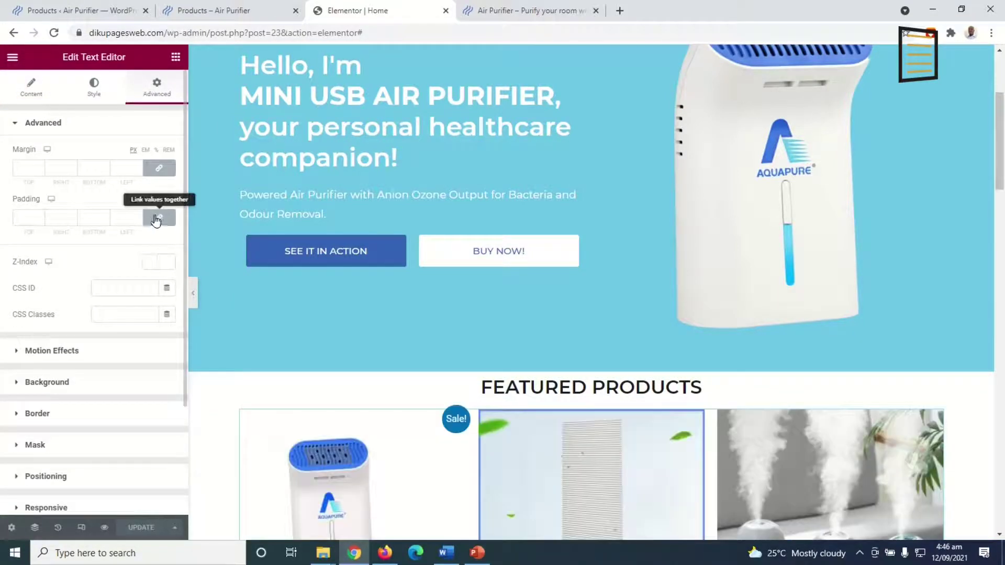
pyautogui.click(156, 220)
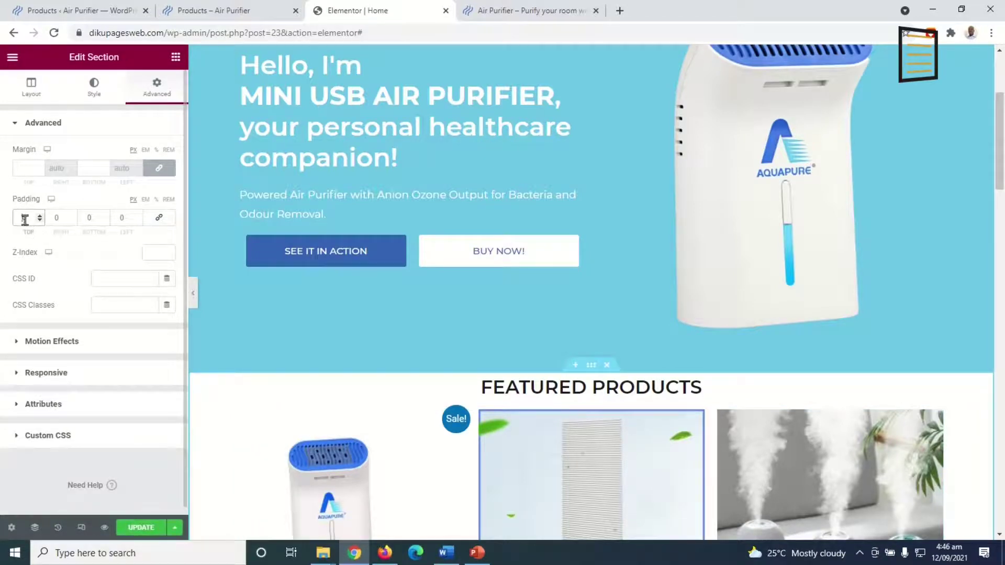
pyautogui.write('50')
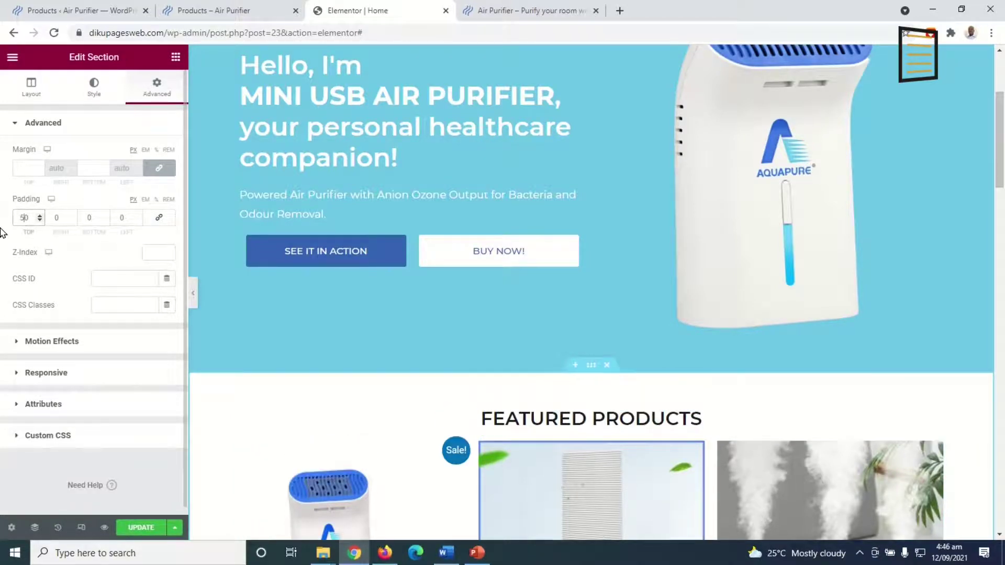
pyautogui.scroll(-6, 370, 350)
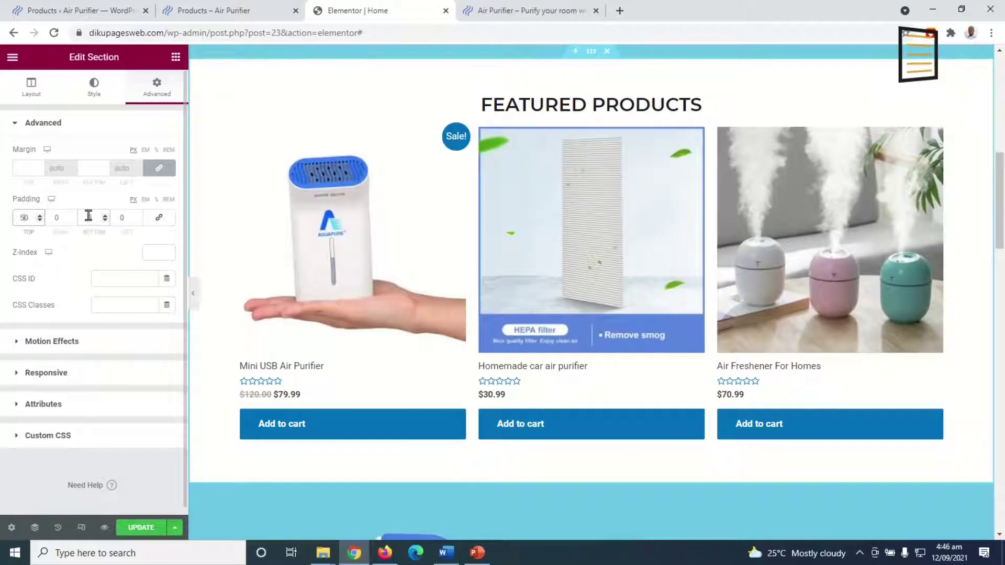
pyautogui.click(97, 216)
pyautogui.write('25')
pyautogui.scroll(7, 1003, 433)
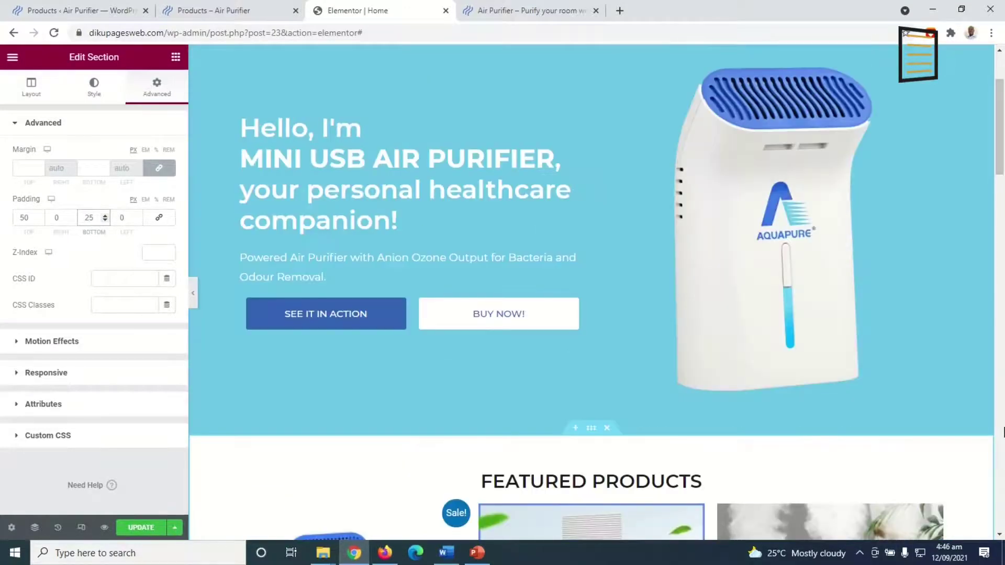
pyautogui.scroll(-9, 1003, 432)
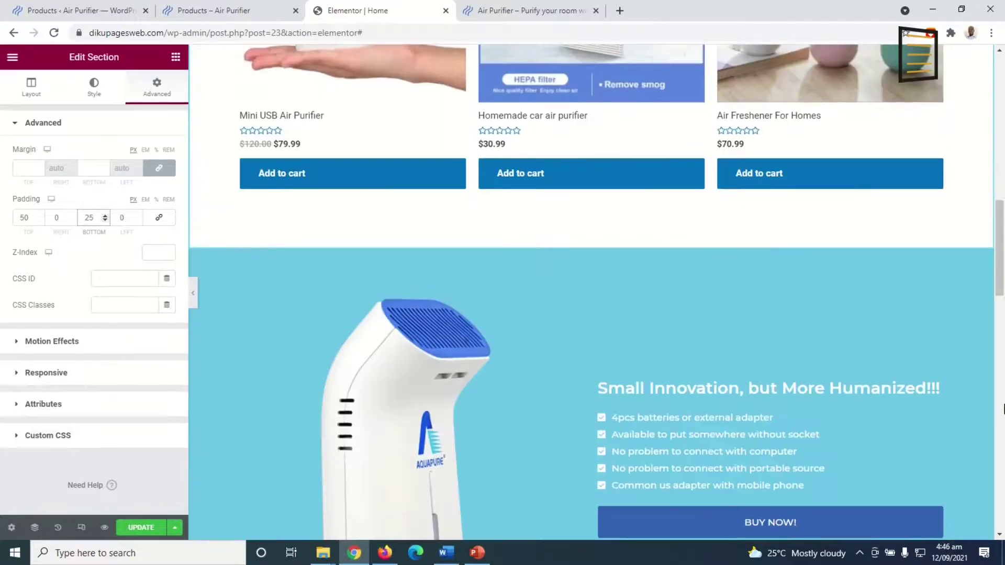
pyautogui.scroll(6, 1003, 409)
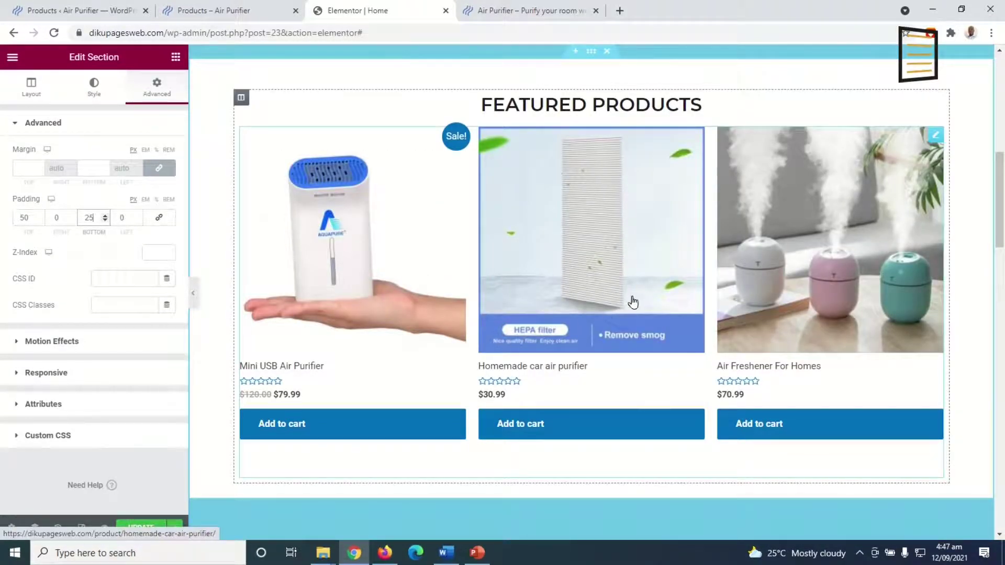
# Step: Change the product limit to 8 in the featured products text widget's shortcode
pyautogui.click(937, 141)
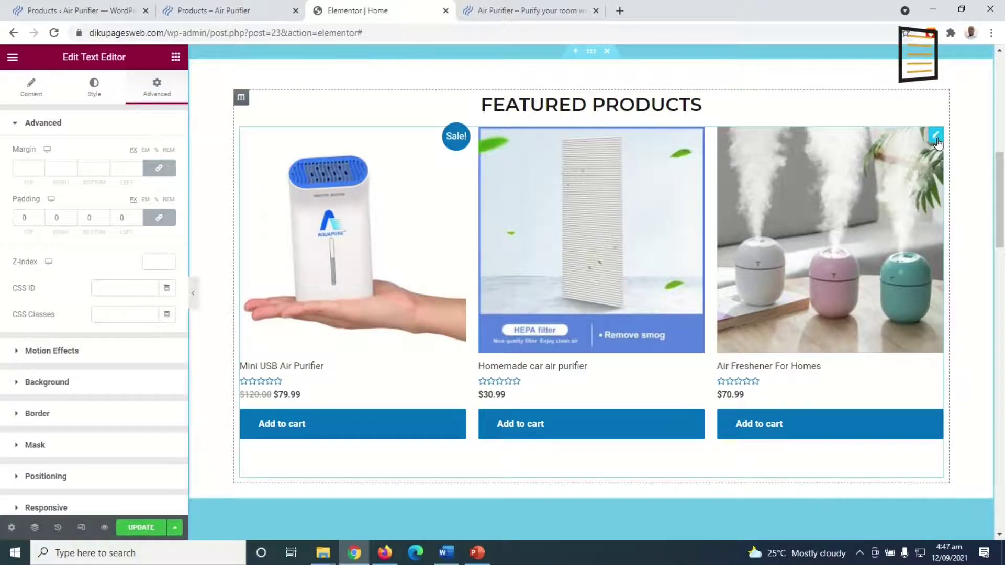
pyautogui.click(35, 93)
pyautogui.click(148, 162)
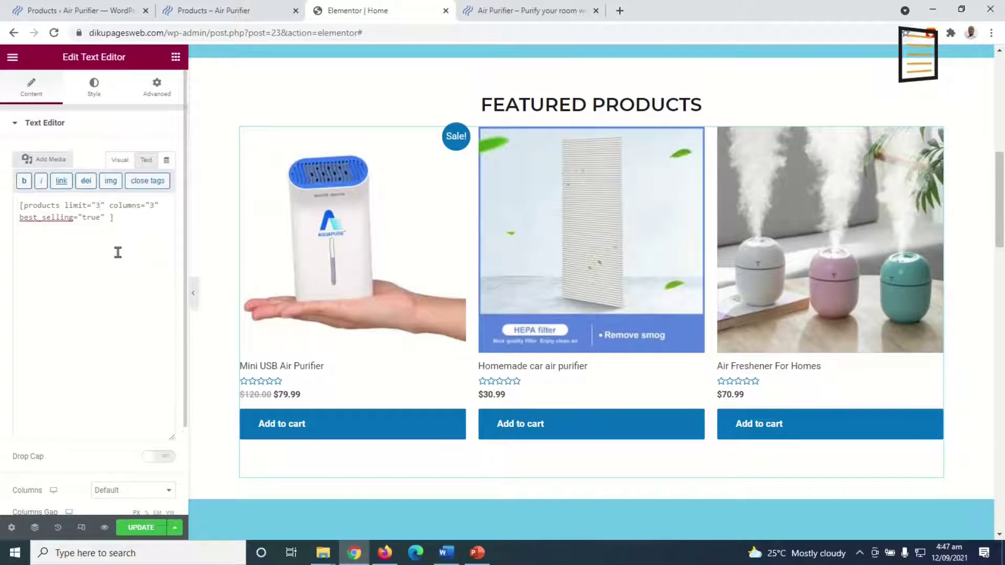
pyautogui.press('BackSpace')
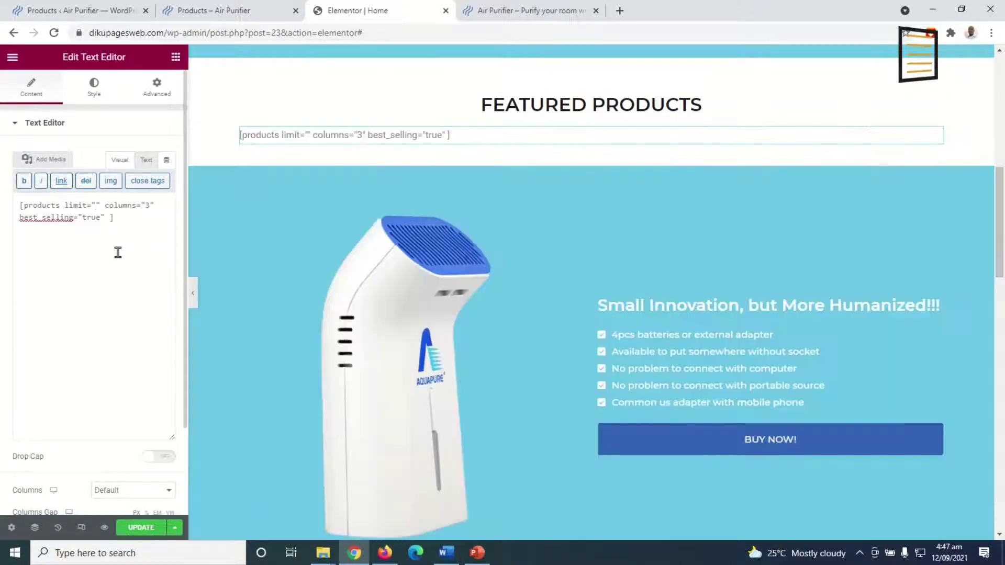
pyautogui.write('8')
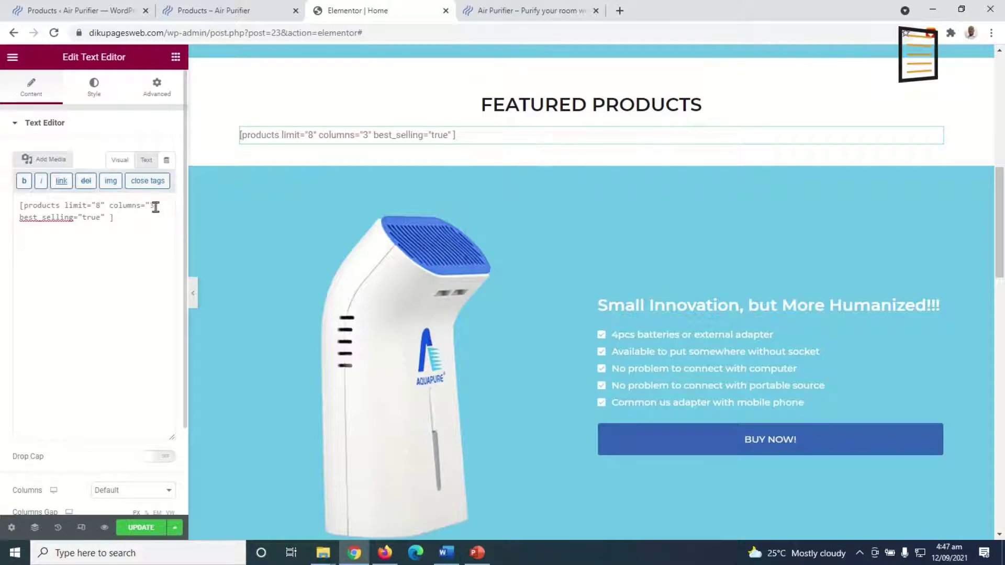
# Step: Change the columns value to 4 in the featured products shortcode and update the home page
pyautogui.press('BackSpace')
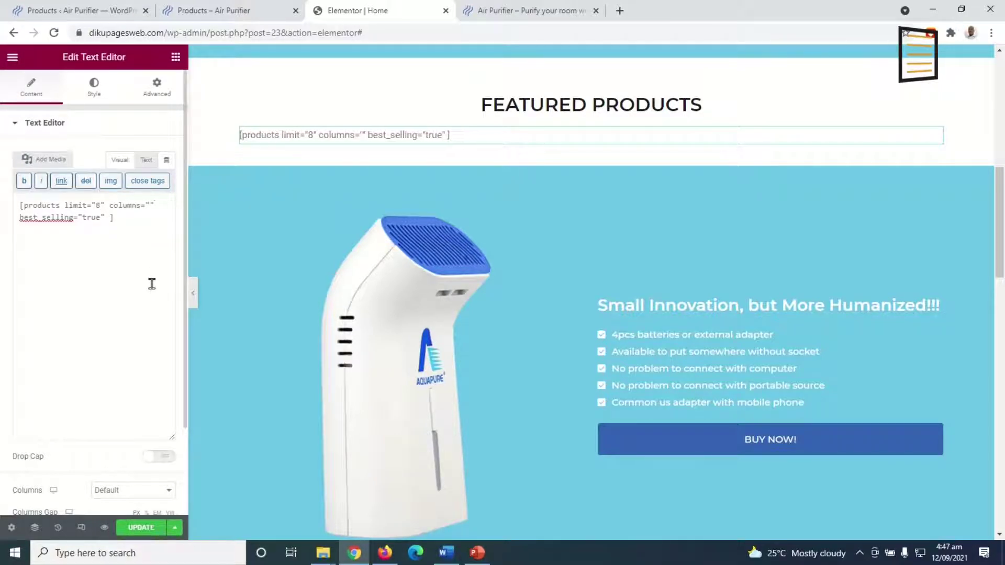
pyautogui.write('4')
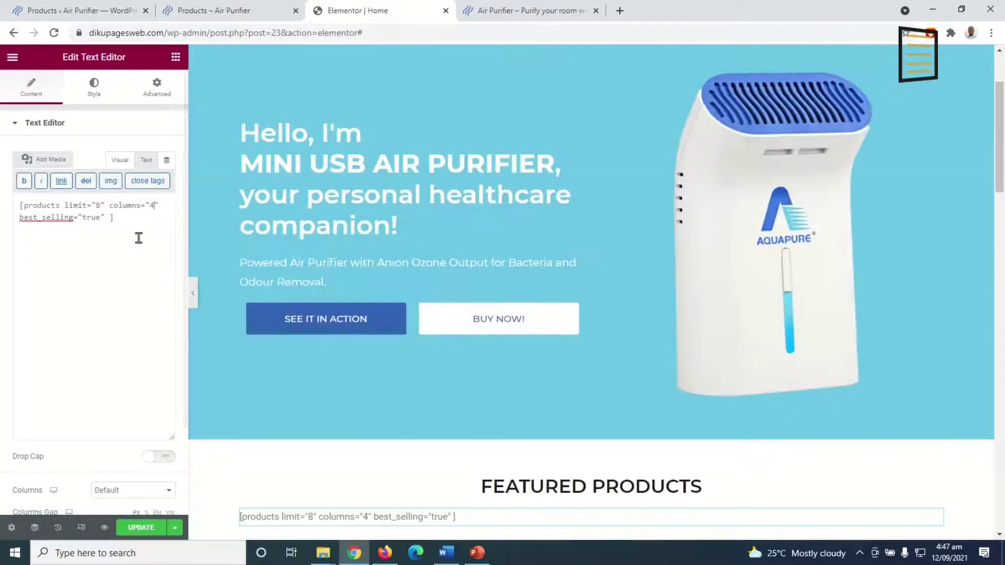
pyautogui.scroll(-2, 776, 454)
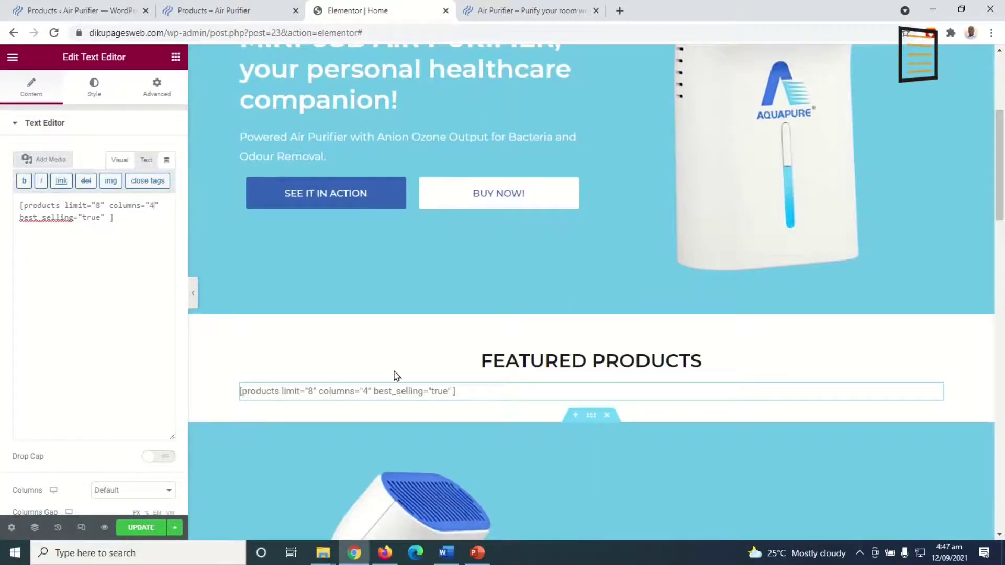
pyautogui.click(134, 531)
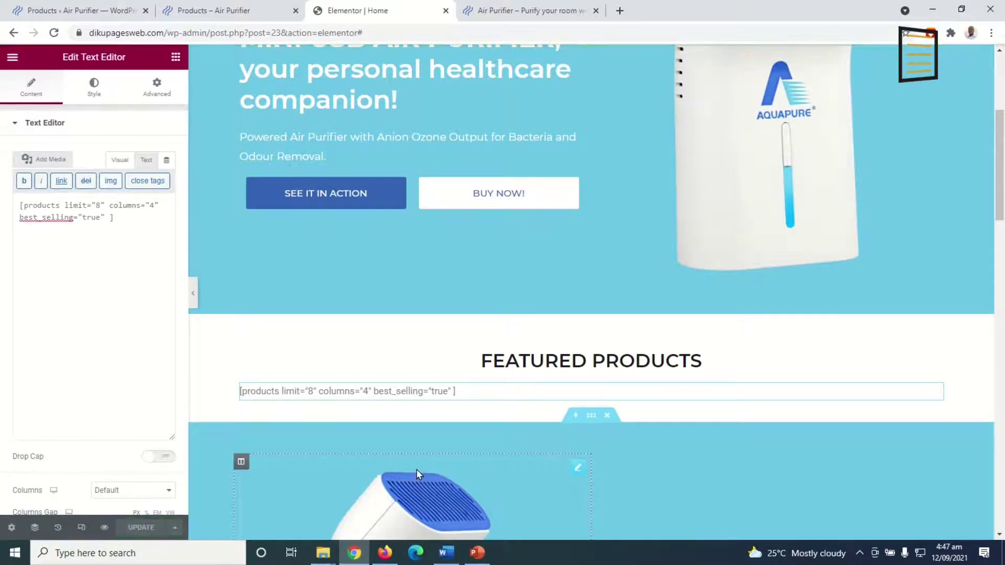
# Step: Reload the live home page and examine the layout of the featured products section
pyautogui.click(497, 11)
pyautogui.click(54, 32)
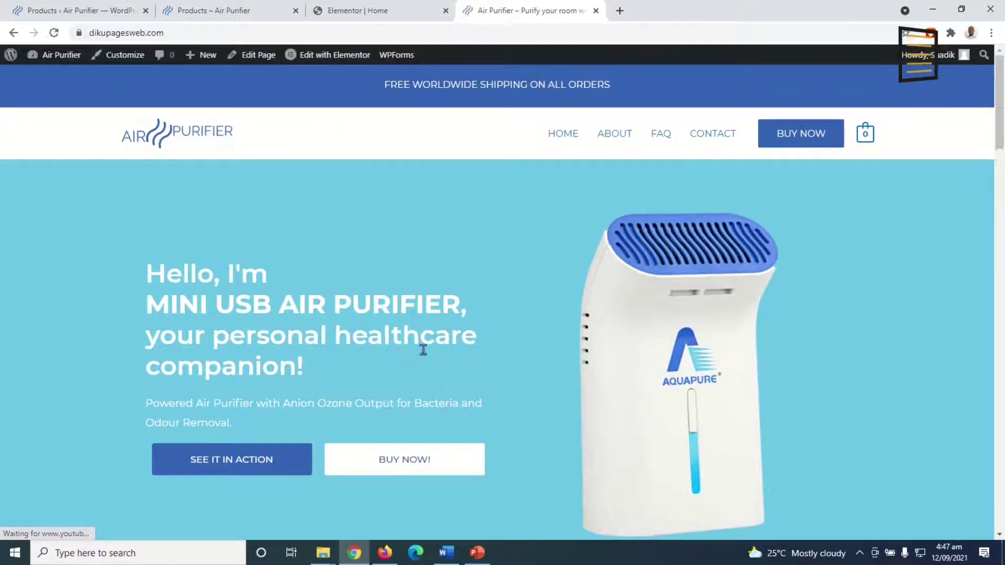
pyautogui.scroll(-8, 439, 347)
pyautogui.scroll(-10, 453, 353)
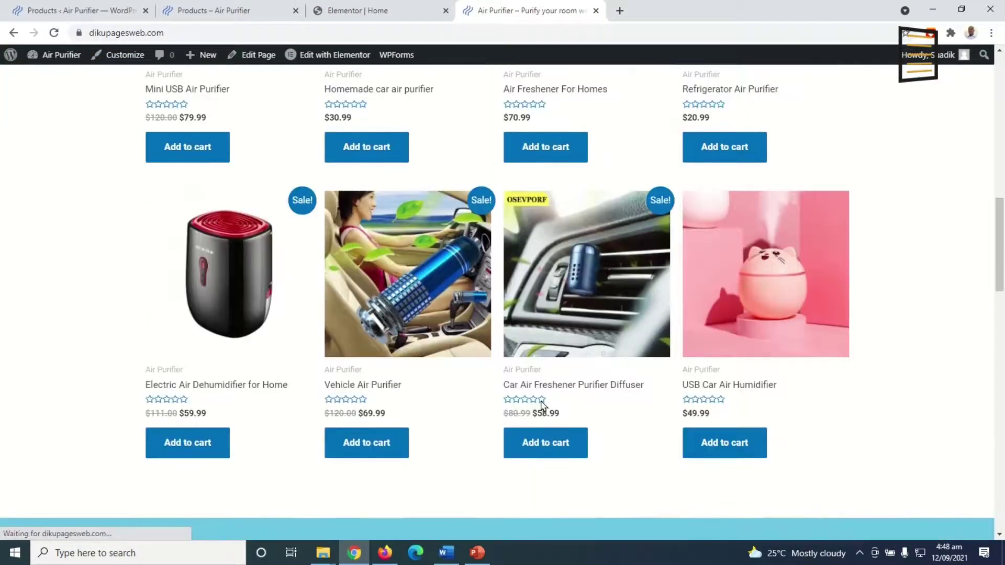
pyautogui.scroll(10, 639, 426)
pyautogui.scroll(5, 658, 409)
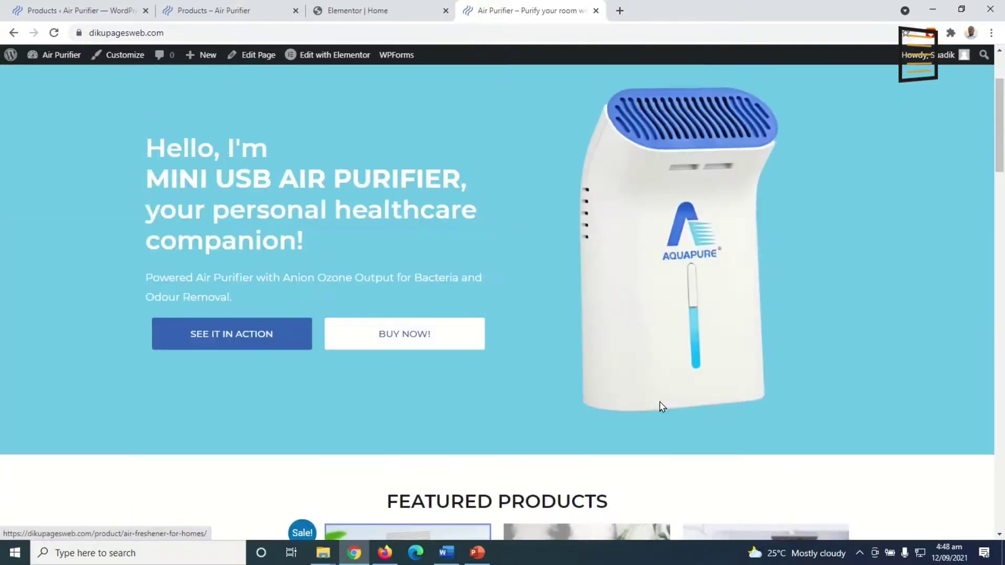
pyautogui.scroll(-12, 661, 406)
pyautogui.scroll(-2, 680, 406)
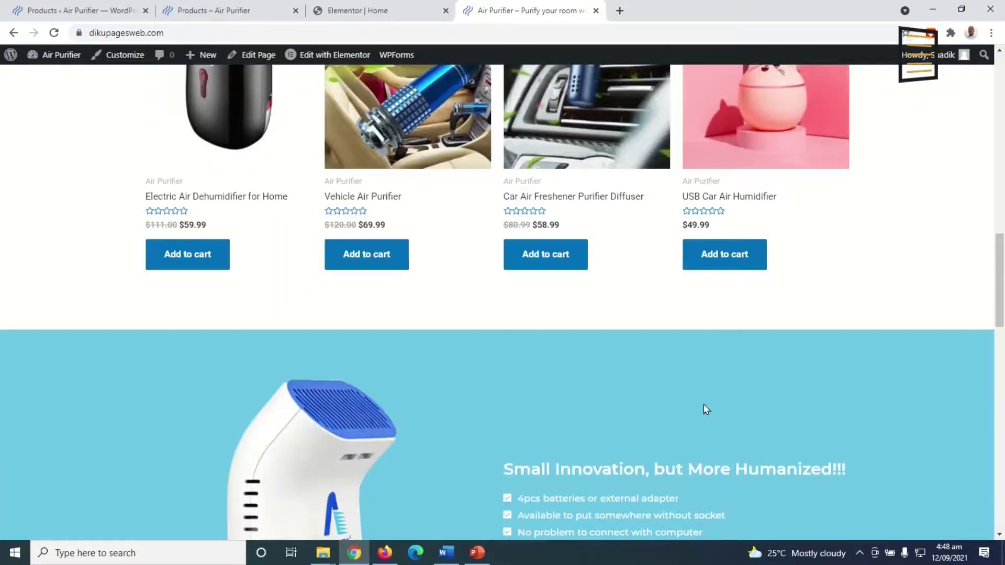
pyautogui.scroll(10, 705, 406)
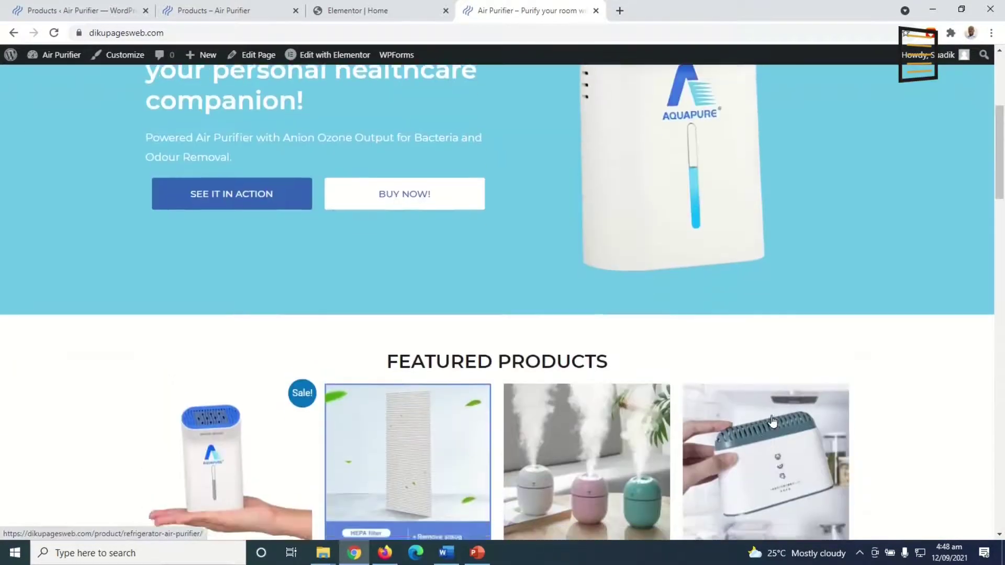
pyautogui.scroll(-4, 774, 348)
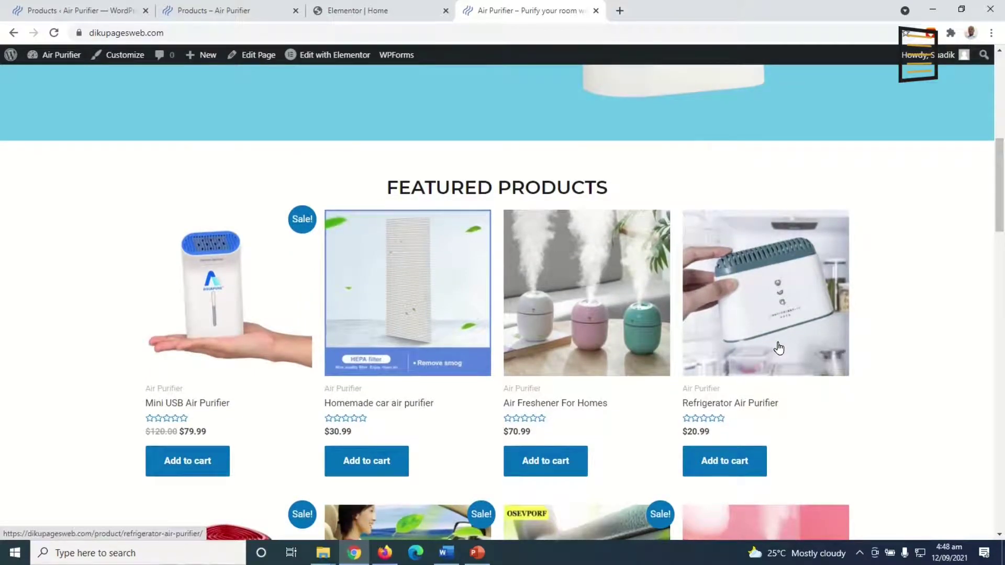
pyautogui.scroll(-5, 778, 351)
pyautogui.scroll(-15, 782, 367)
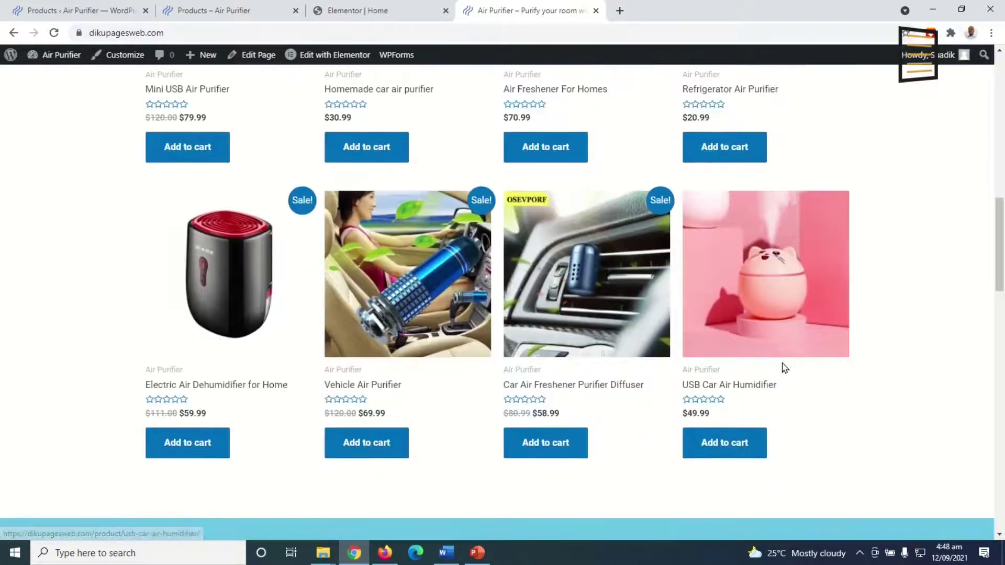
pyautogui.scroll(20, 785, 370)
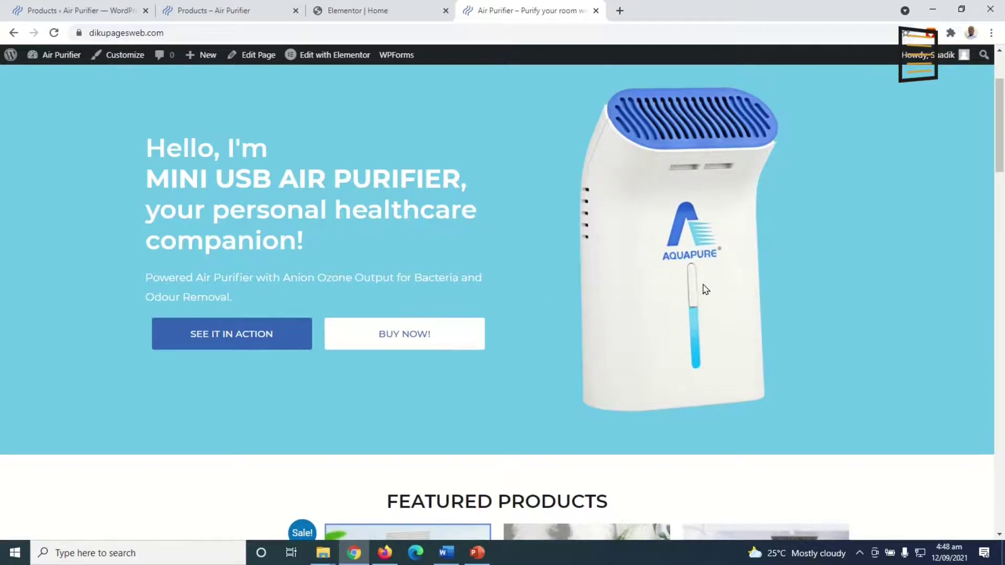
# Step: Follow the hero section's BUY NOW! button on the live site and look over the product page it leads to
pyautogui.click(404, 343)
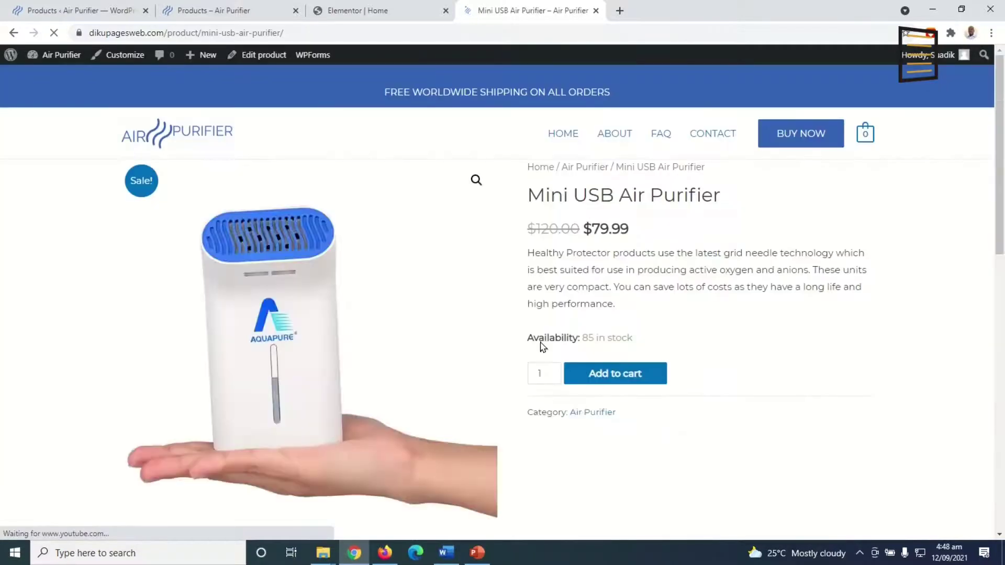
pyautogui.scroll(-5, 487, 365)
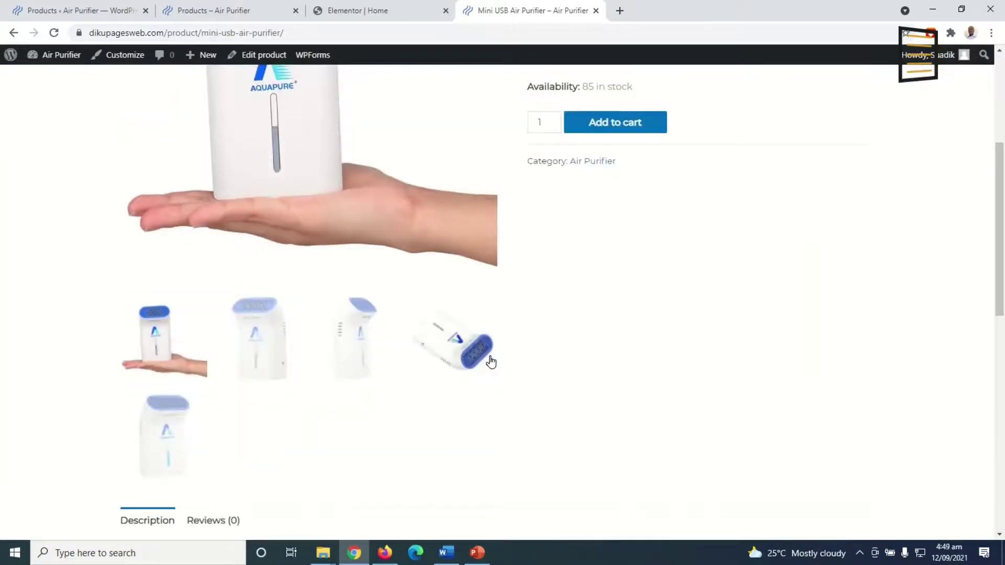
pyautogui.scroll(5, 488, 365)
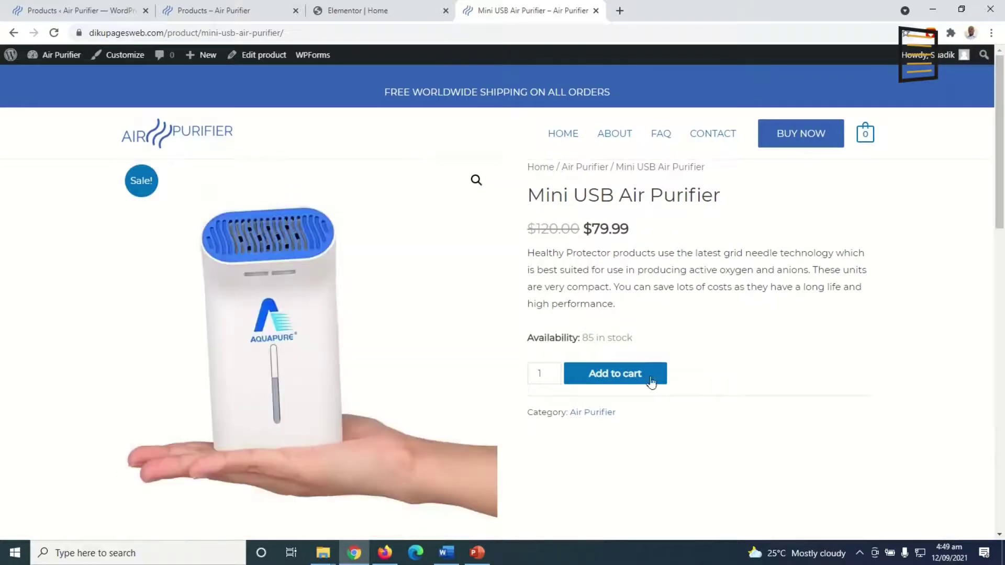
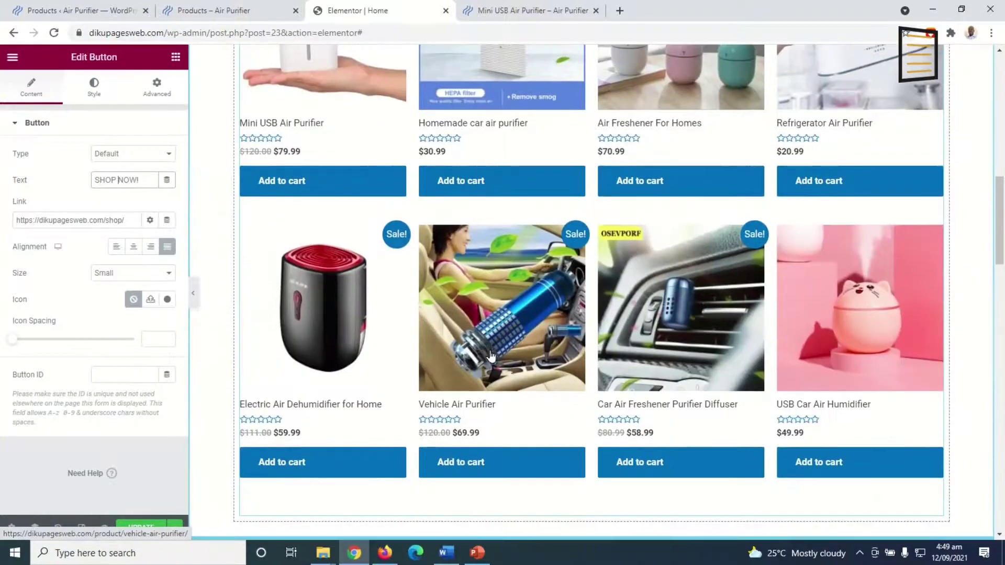
# Step: In the Elementor editor, change the label of the button in the "Take it along with you!!!" section to SHOP NOW!
pyautogui.scroll(-1, 502, 363)
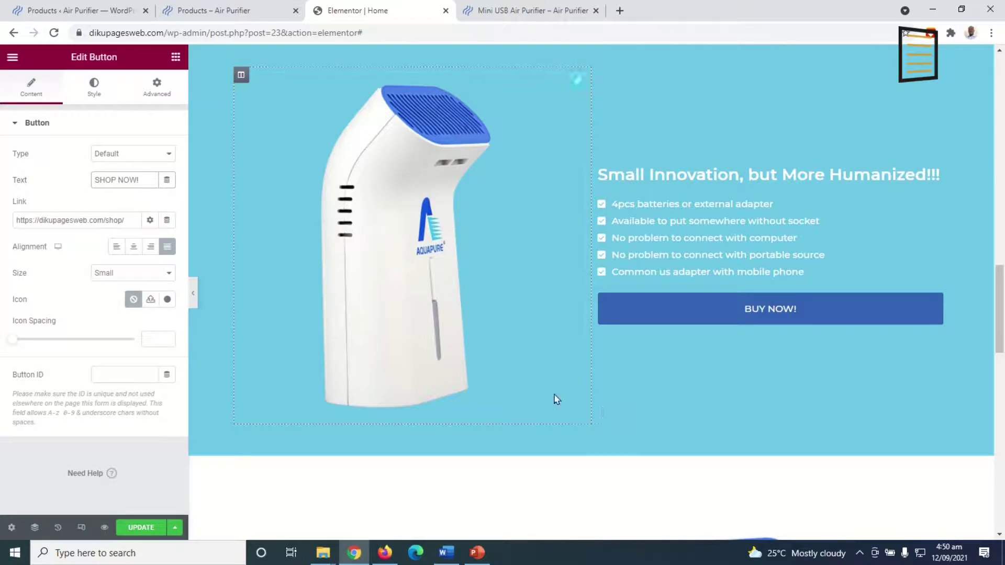
pyautogui.scroll(-3, 631, 374)
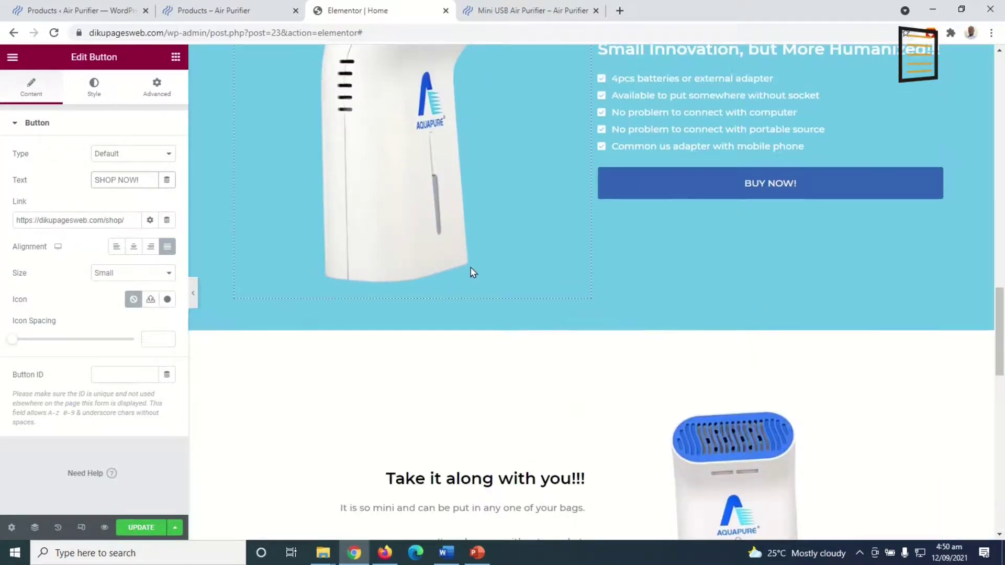
pyautogui.scroll(-5, 474, 272)
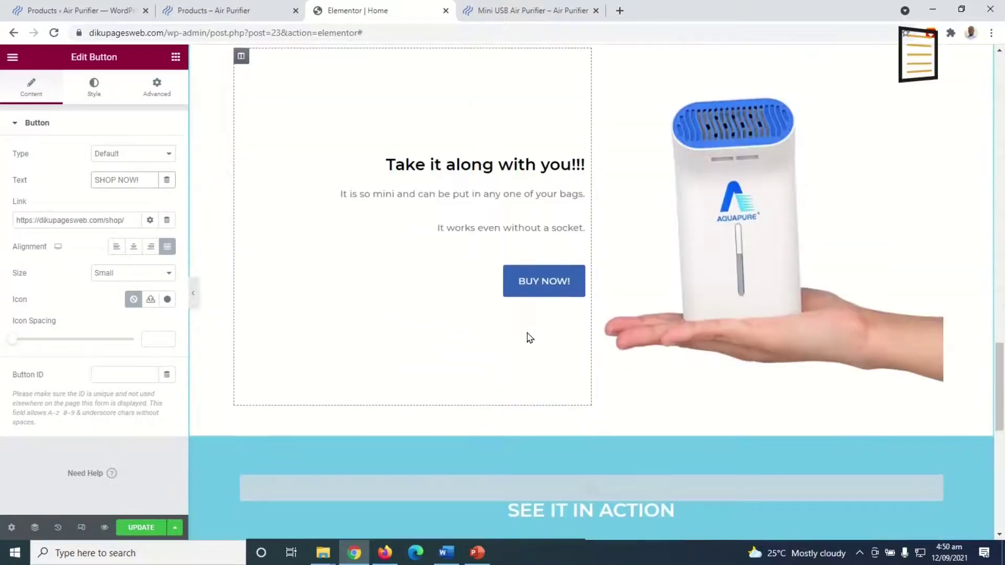
pyautogui.scroll(-1, 594, 374)
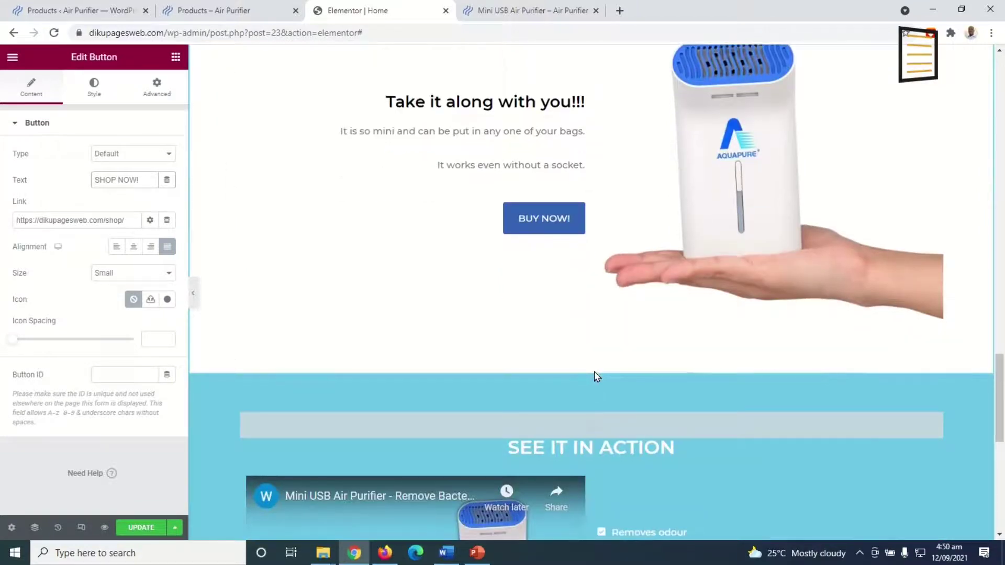
pyautogui.click(512, 221)
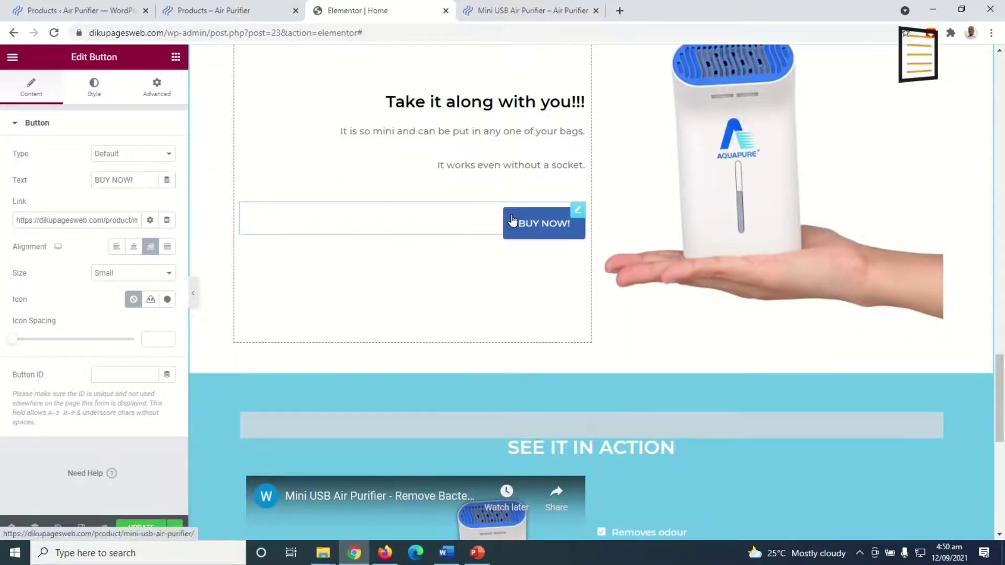
pyautogui.doubleClick(100, 178)
pyautogui.write('SHOP')
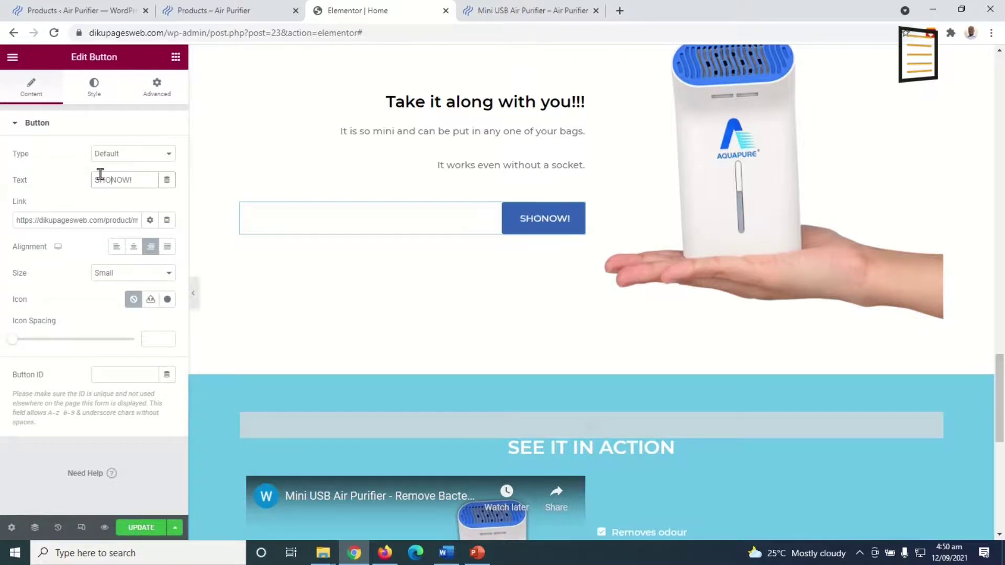
# Step: Replace the link of the "Take it along with you!!!" section's button with the Shop page and update the home page
pyautogui.doubleClick(59, 219)
pyautogui.hotkey('ctrl', 'a')
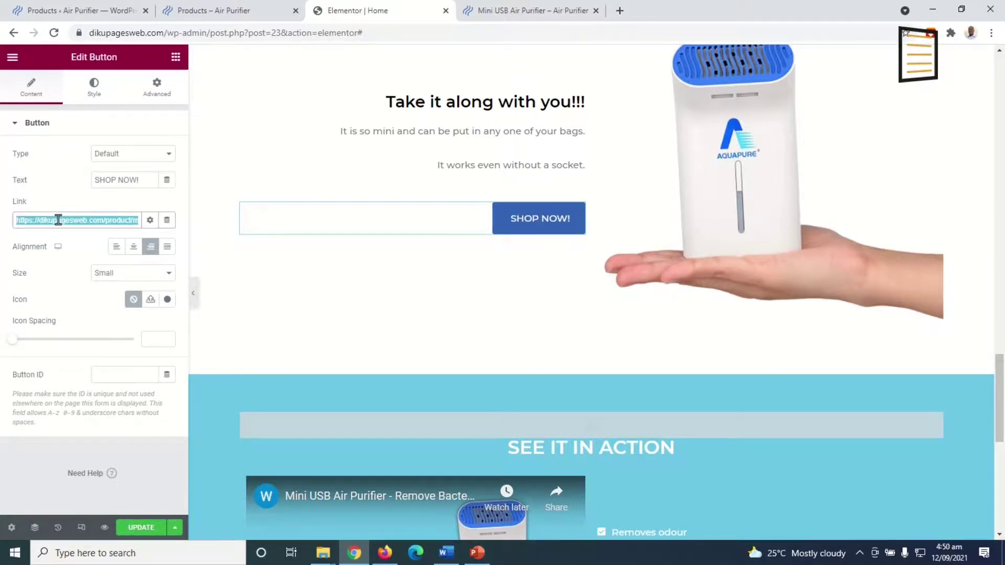
pyautogui.write('SHOP')
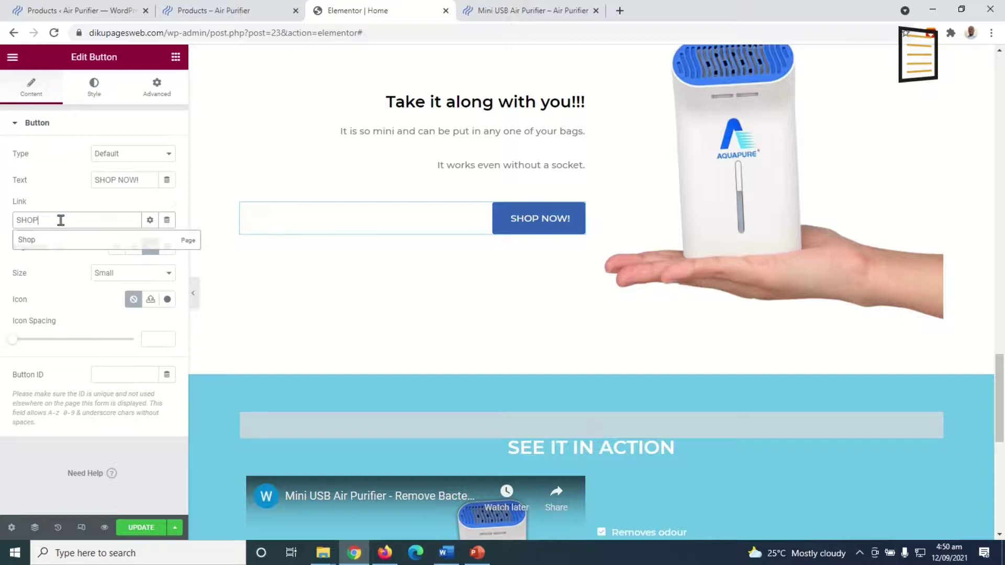
pyautogui.click(40, 244)
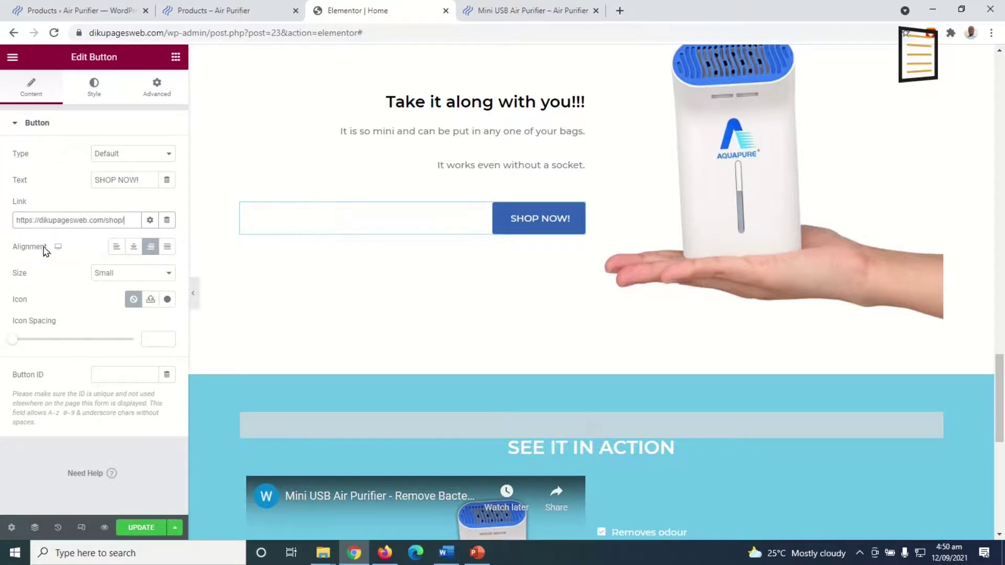
pyautogui.scroll(-8, 514, 339)
pyautogui.scroll(6, 496, 316)
pyautogui.scroll(-3, 502, 319)
pyautogui.scroll(-4, 502, 318)
pyautogui.scroll(8, 502, 318)
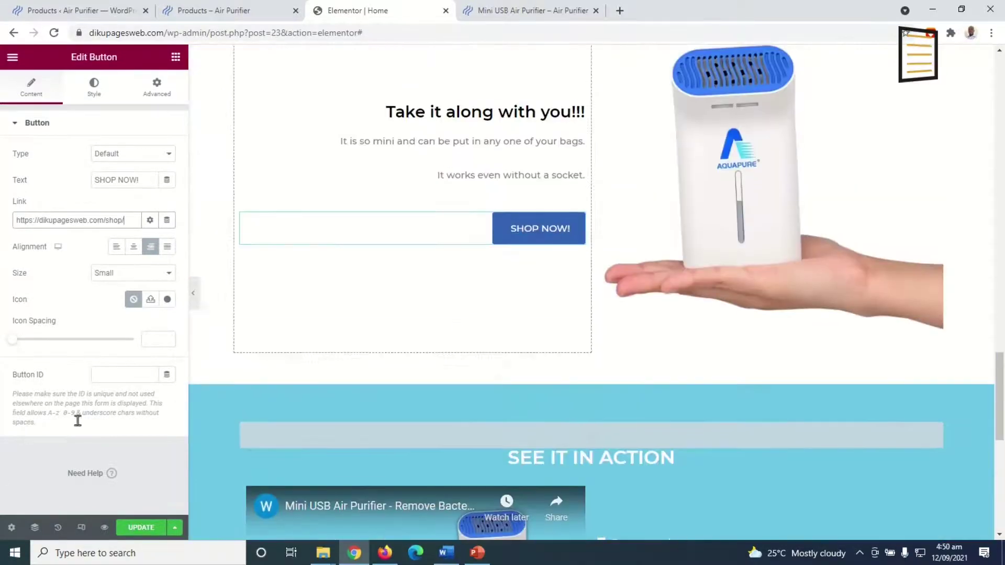
pyautogui.click(157, 527)
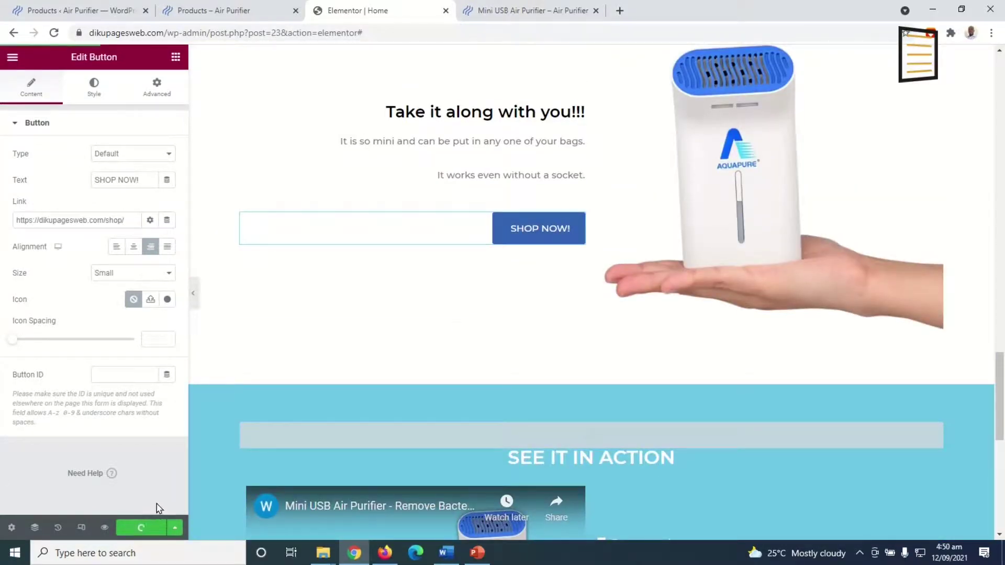
# Step: Preview the home page, follow the hero section's SHOP NOW! button, and look through the products on the shop page
pyautogui.click(105, 528)
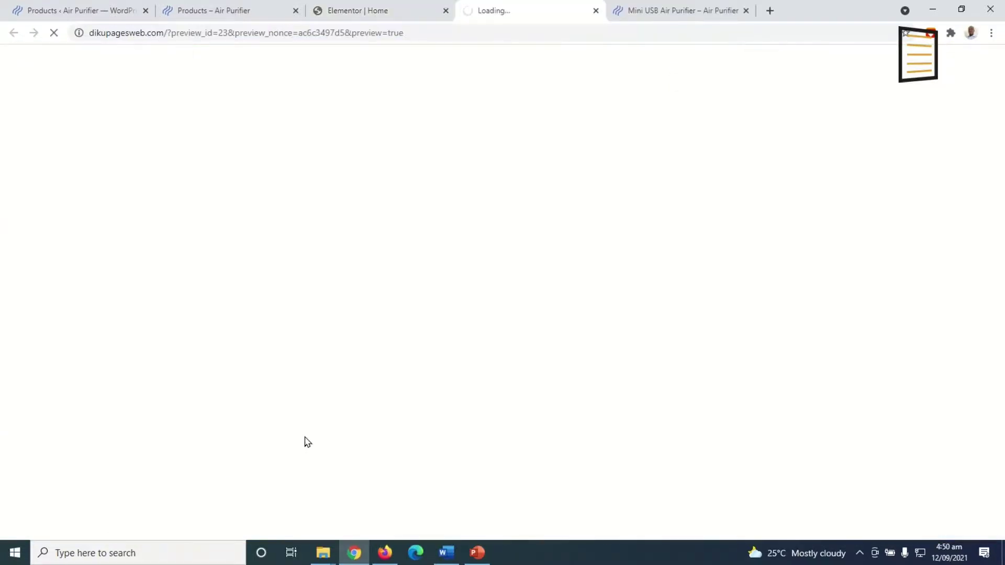
pyautogui.scroll(-3, 411, 361)
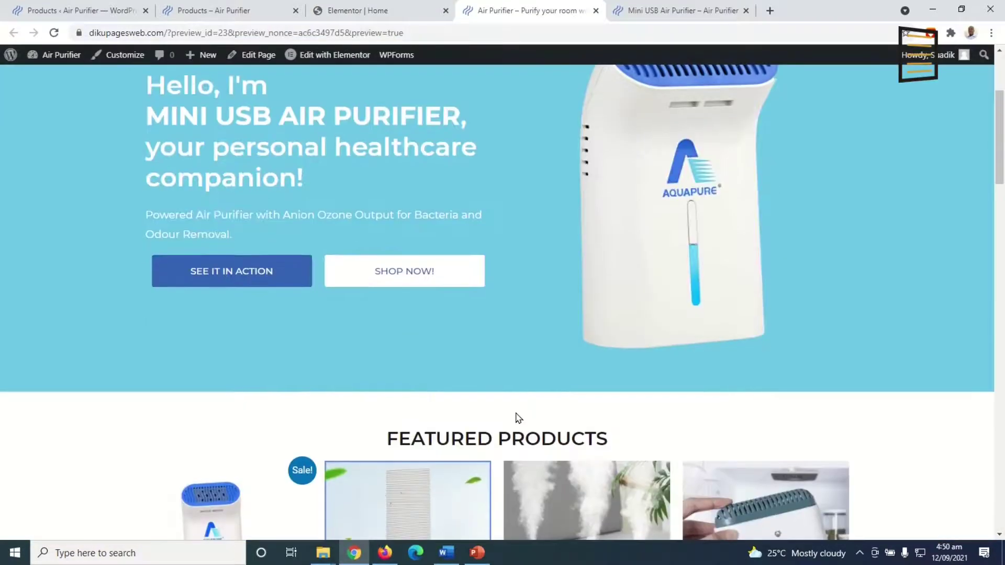
pyautogui.click(384, 277)
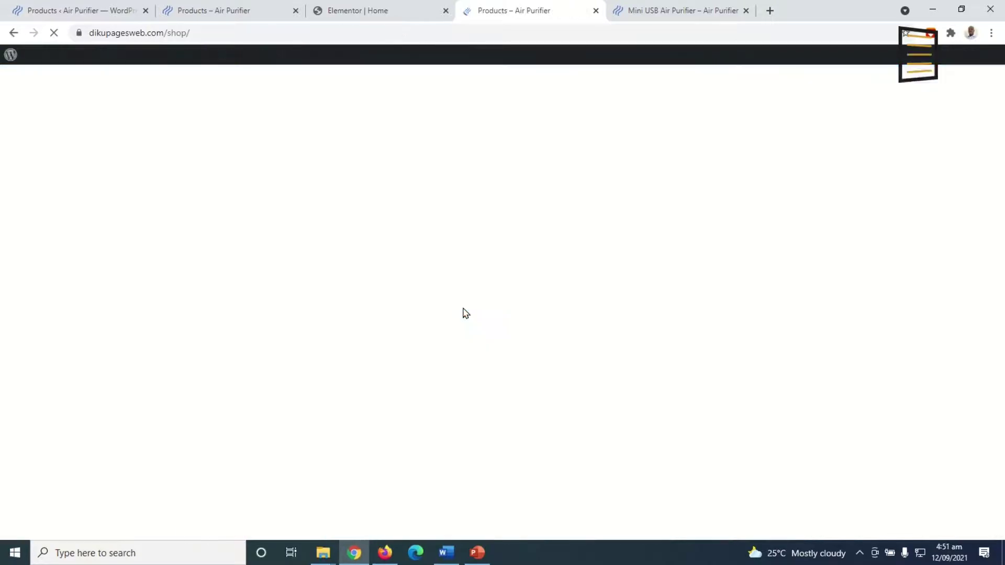
pyautogui.scroll(-10, 500, 298)
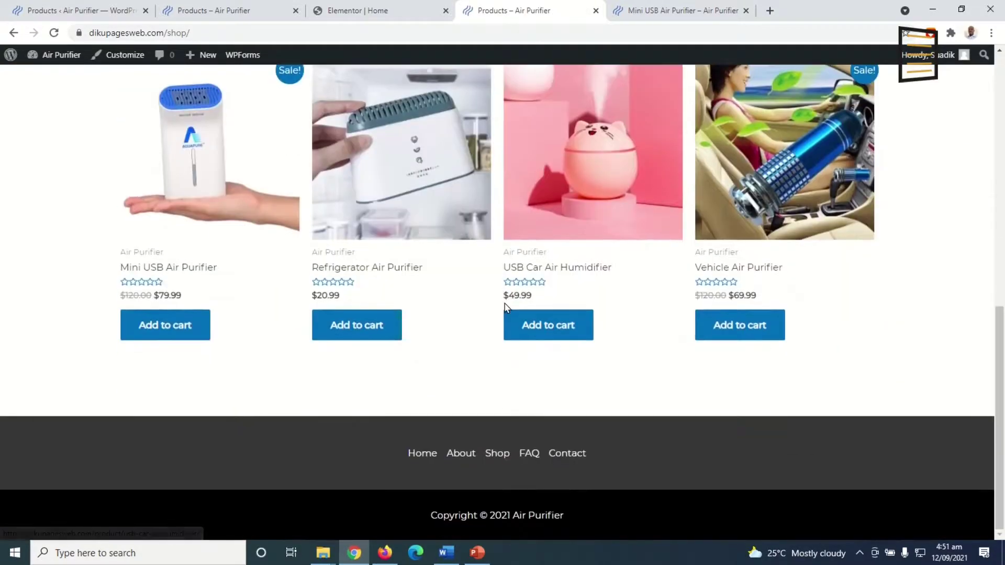
pyautogui.scroll(10, 508, 303)
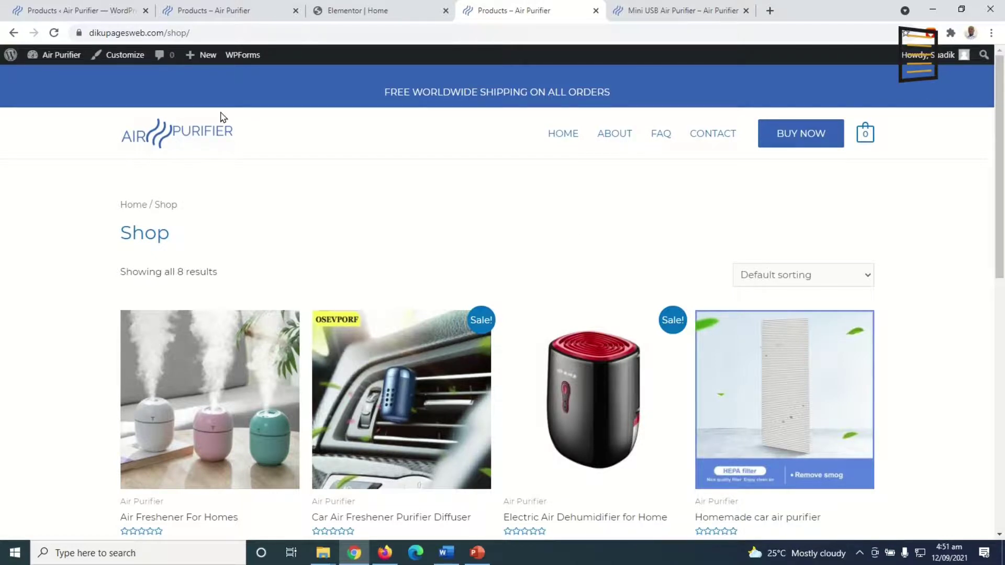
# Step: Open the site customizer from the shop page and change the primary header button's text to SHOP NOW
pyautogui.click(123, 56)
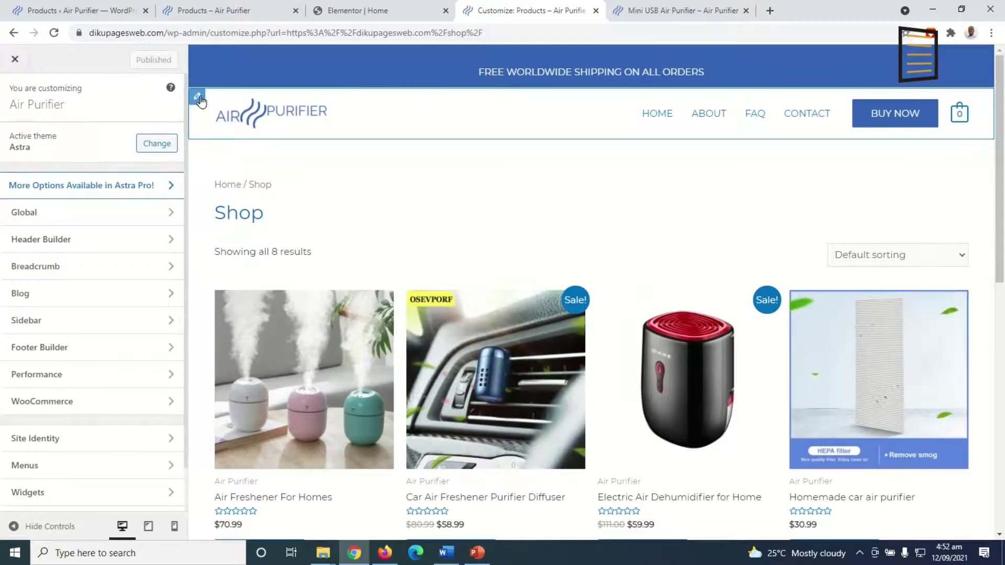
pyautogui.click(199, 100)
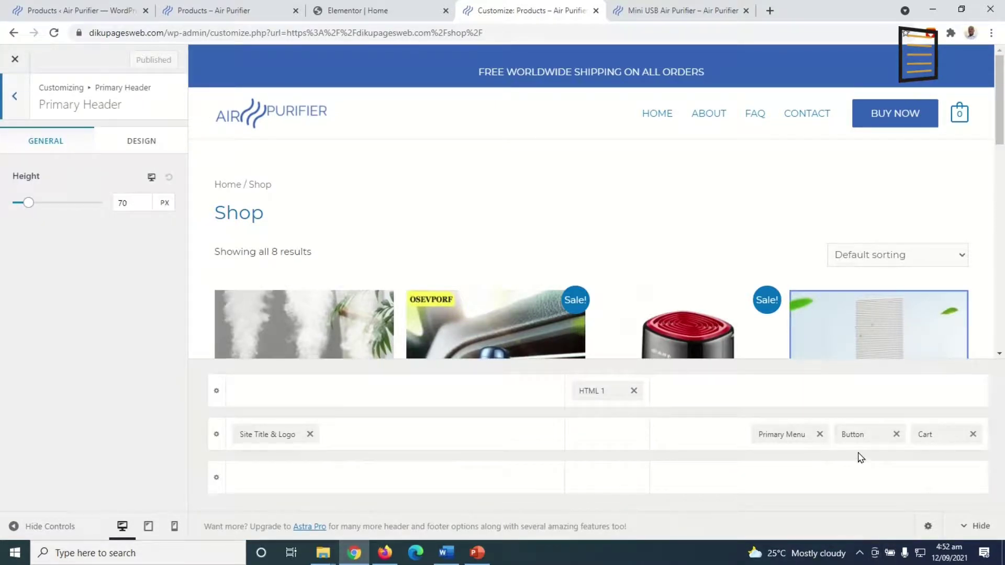
pyautogui.click(855, 437)
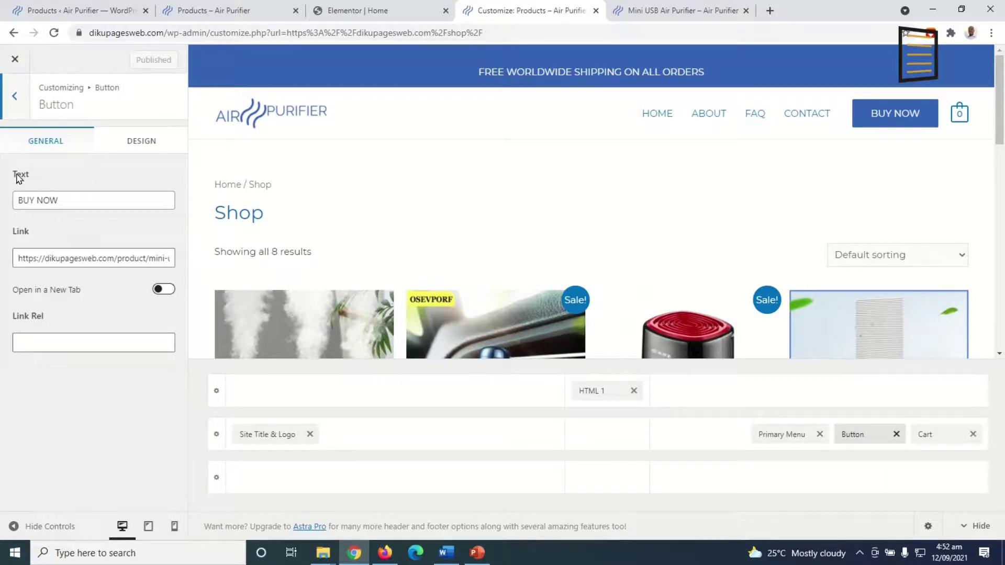
pyautogui.moveTo(37, 199); pyautogui.dragTo(2, 187)
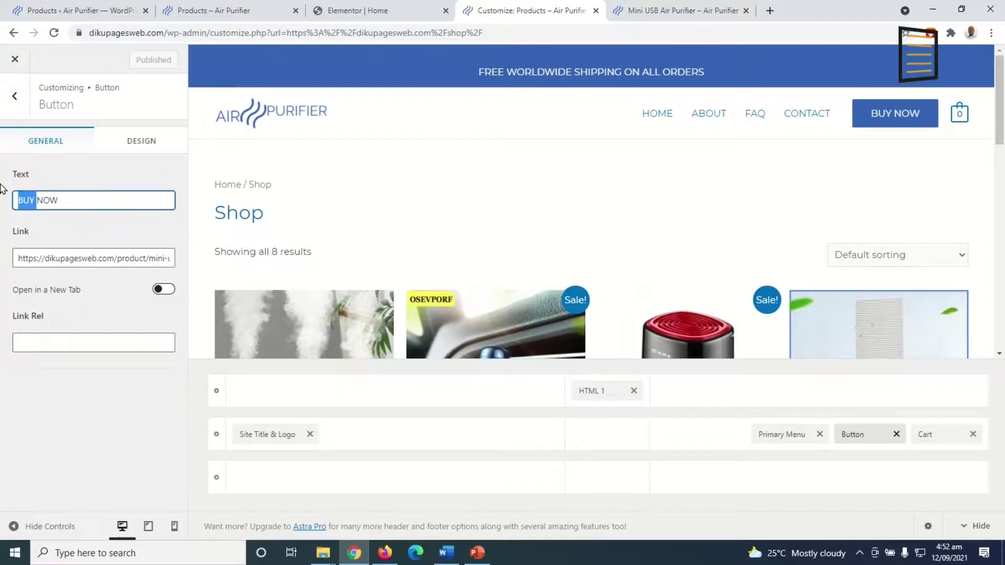
pyautogui.write('SHOP')
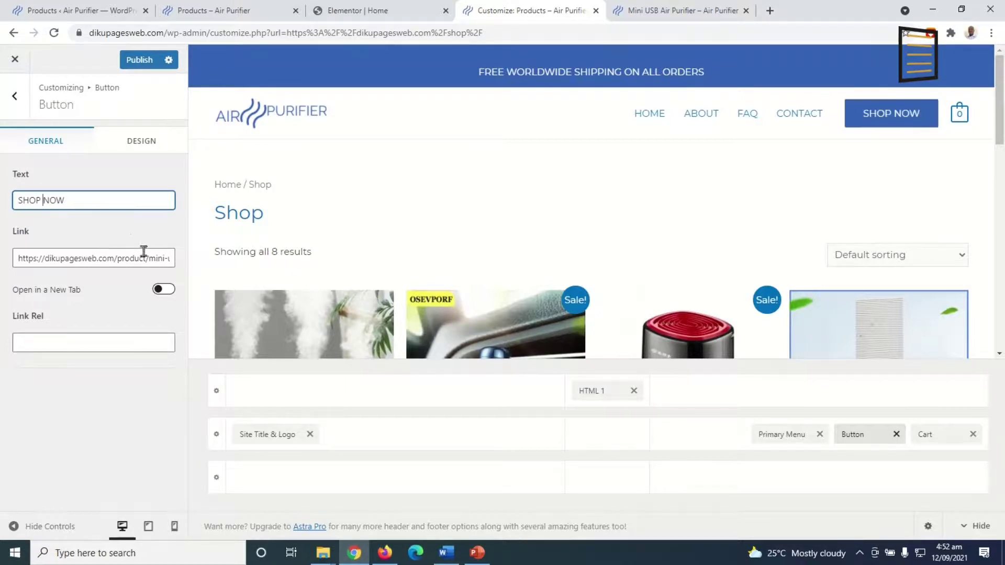
# Step: Visit the store's shop page and copy its address for use as the header button's link
pyautogui.tripleClick(103, 259)
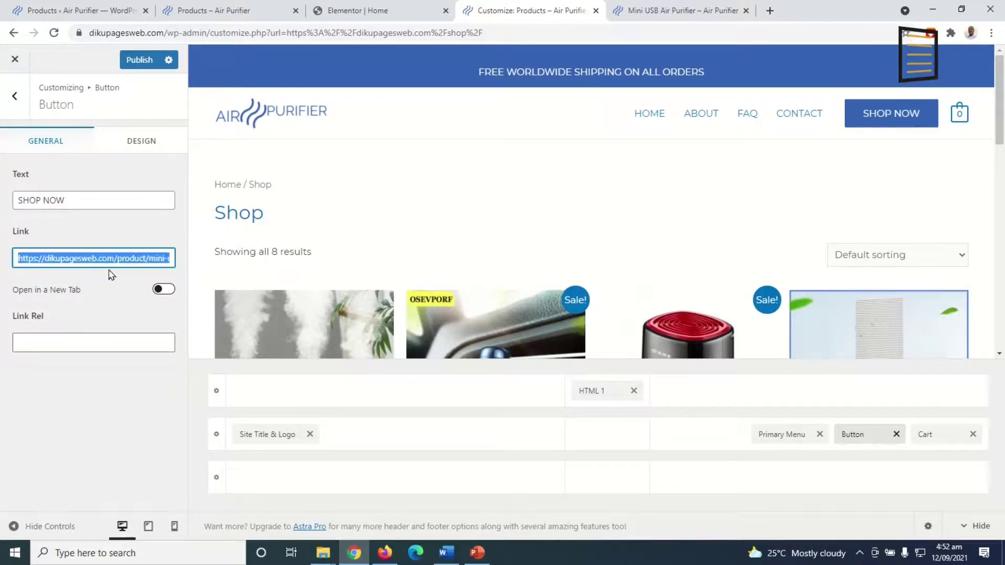
pyautogui.click(657, 12)
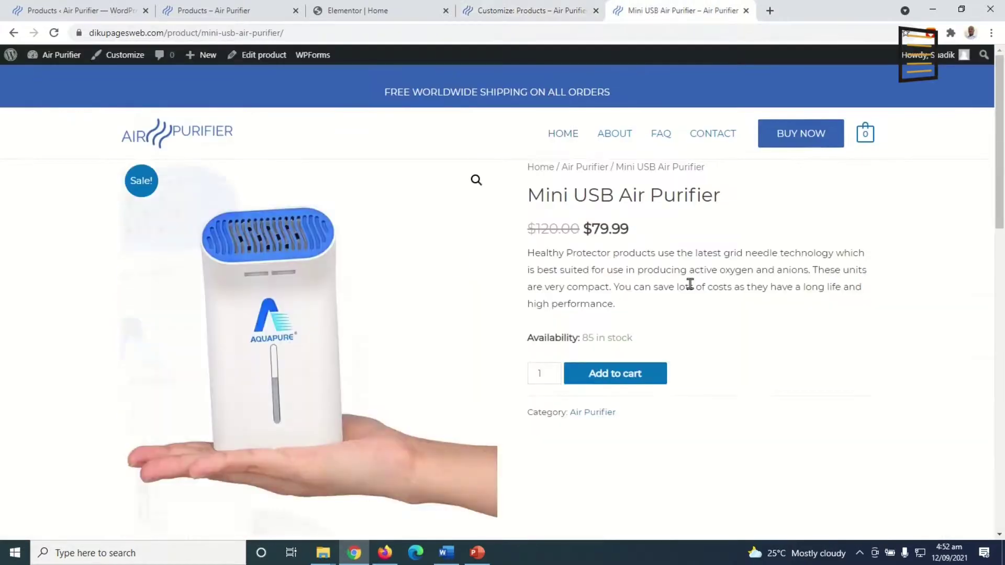
pyautogui.click(68, 11)
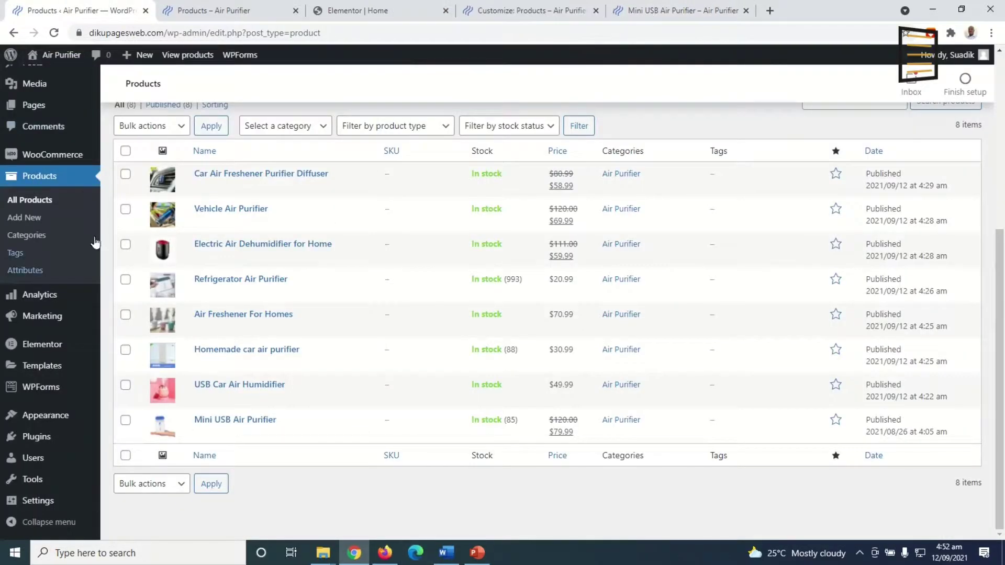
pyautogui.moveTo(61, 55)
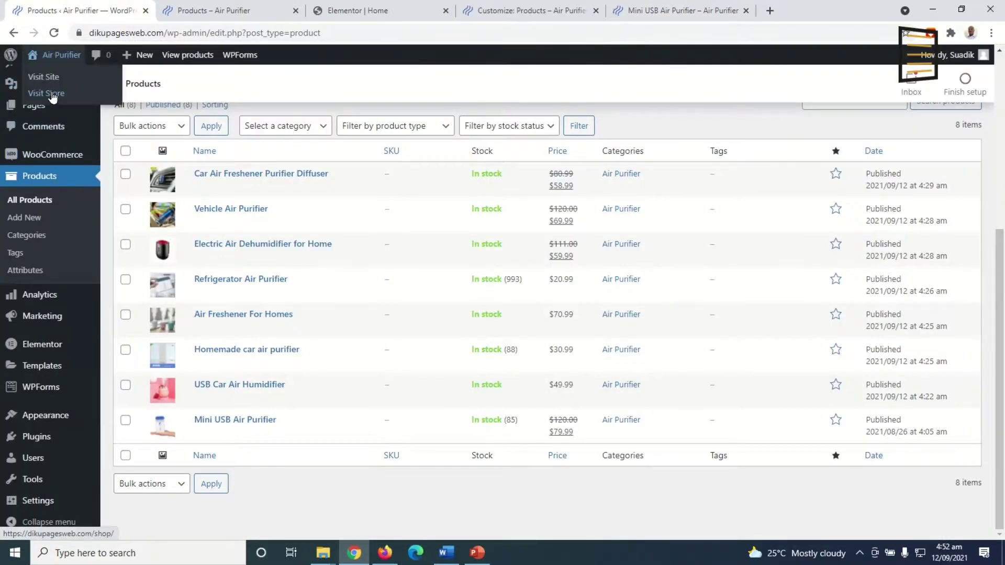
pyautogui.click(53, 95)
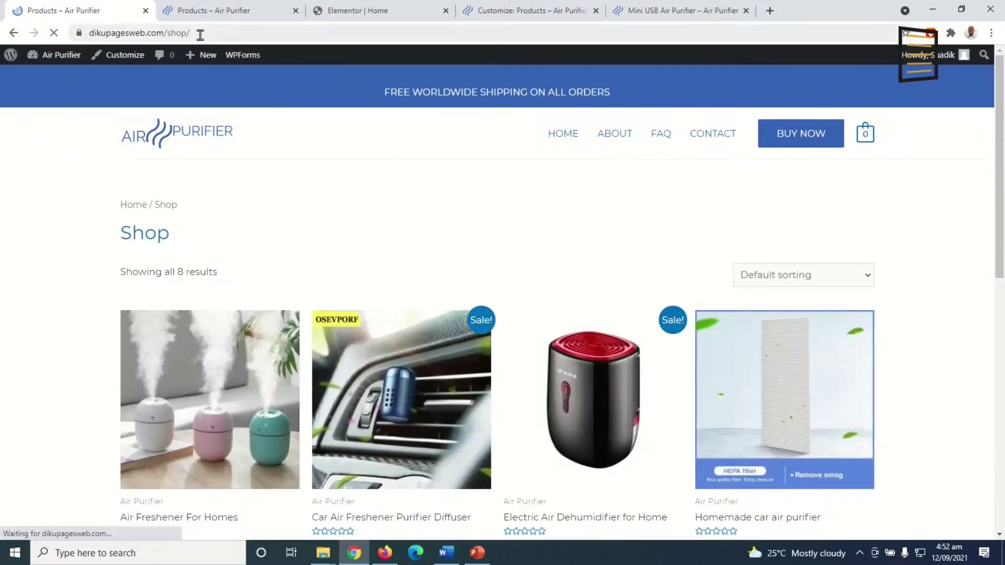
pyautogui.click(204, 32)
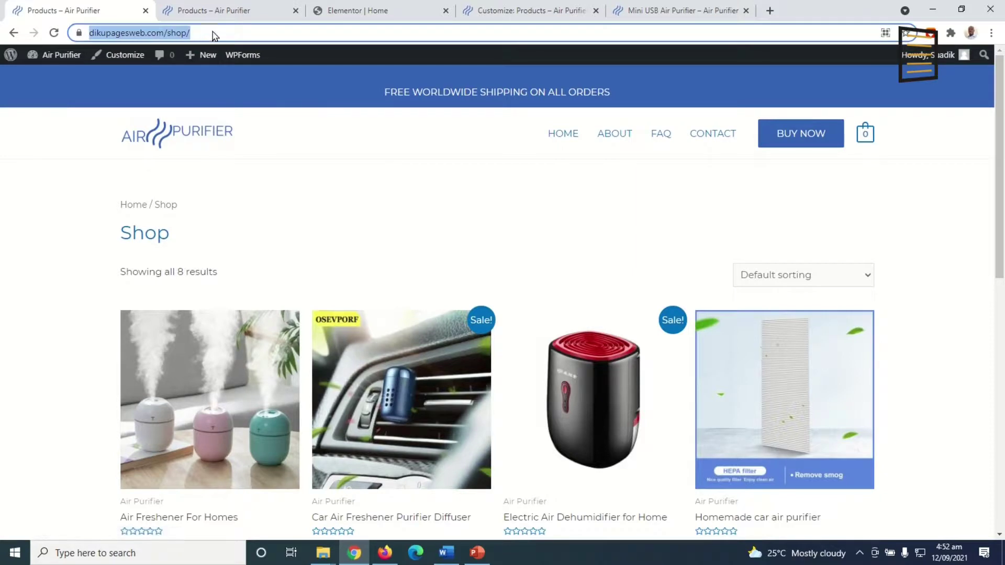
pyautogui.rightClick(212, 33)
pyautogui.click(276, 100)
pyautogui.click(534, 11)
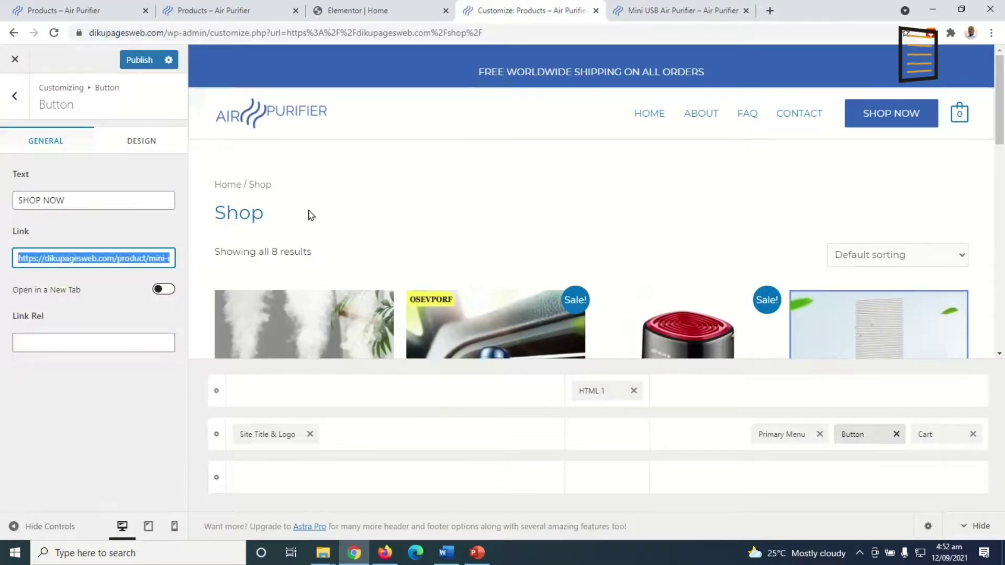
pyautogui.hotkey('ctrl', 'v')
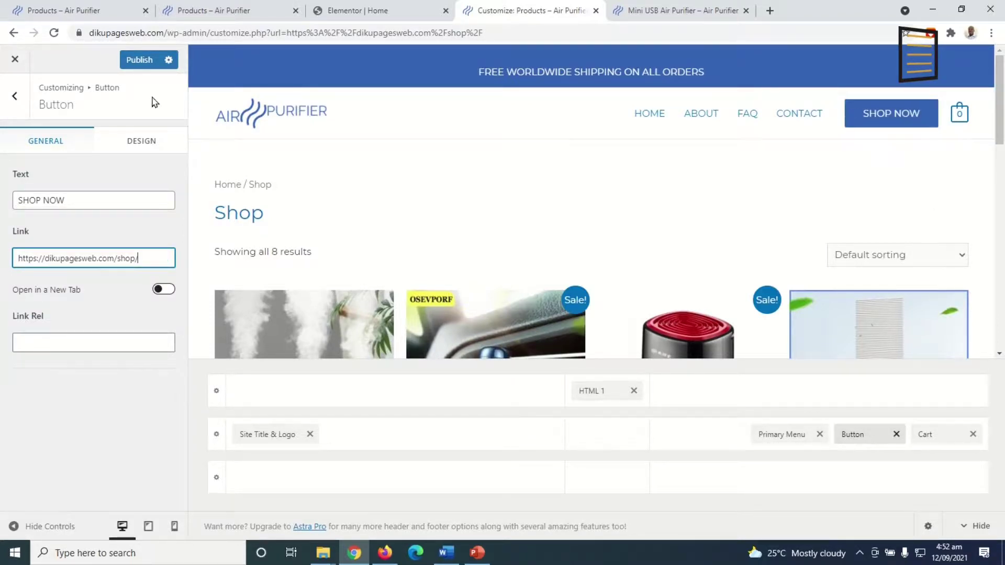
pyautogui.click(134, 59)
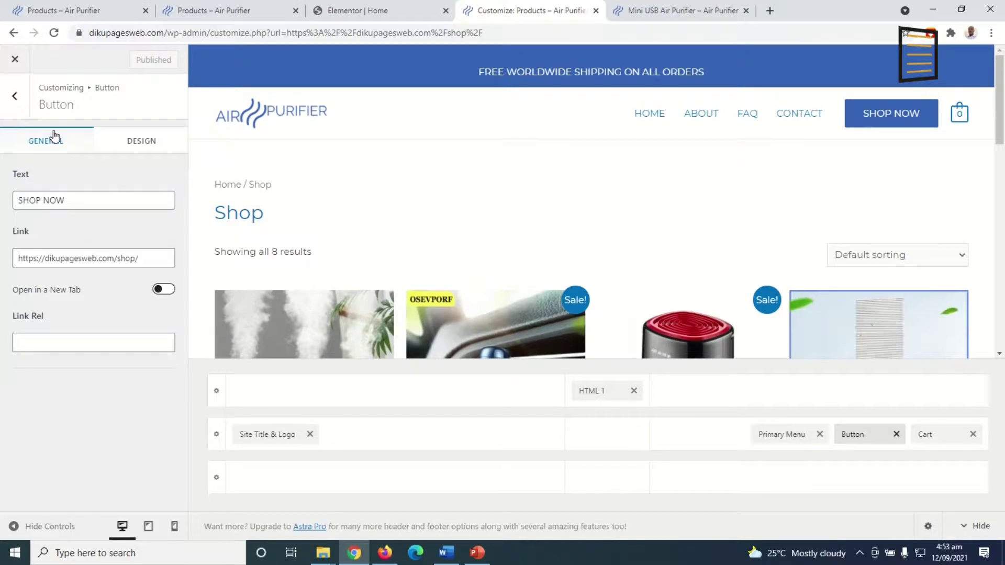
pyautogui.click(15, 59)
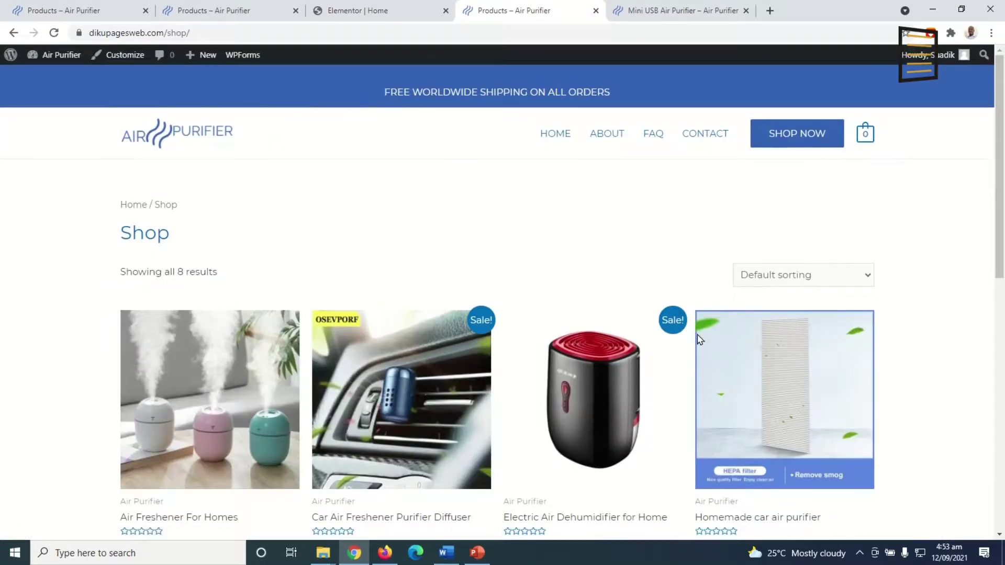
# Step: Go to the home page, follow the header's SHOP NOW button and look through the products on the shop page
pyautogui.click(185, 140)
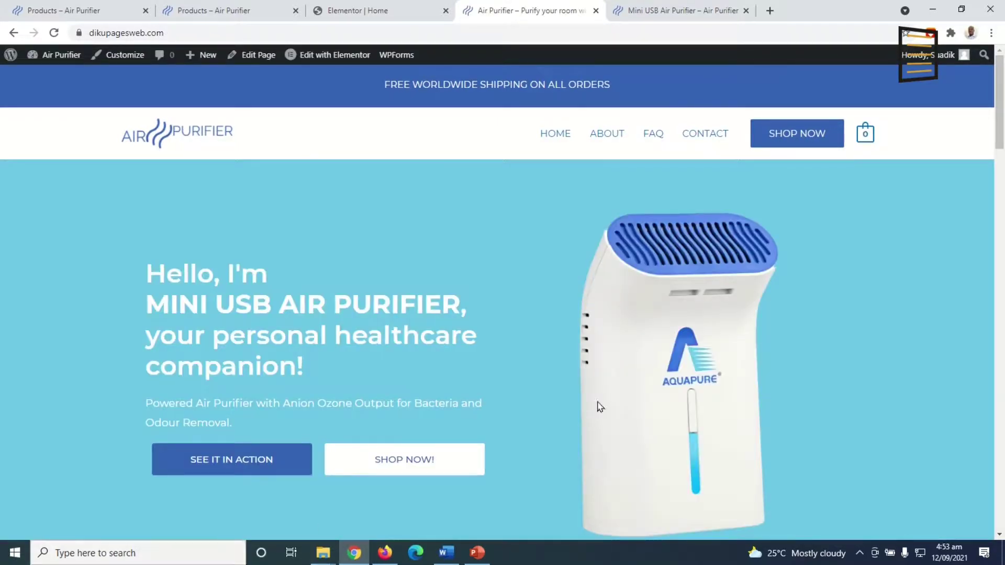
pyautogui.click(780, 137)
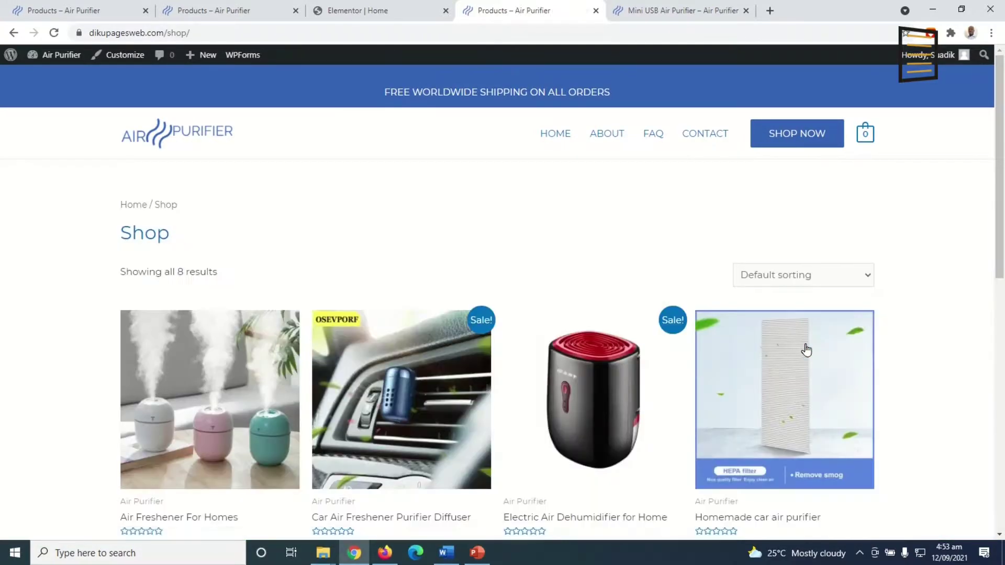
pyautogui.scroll(-10, 806, 350)
pyautogui.scroll(5, 815, 363)
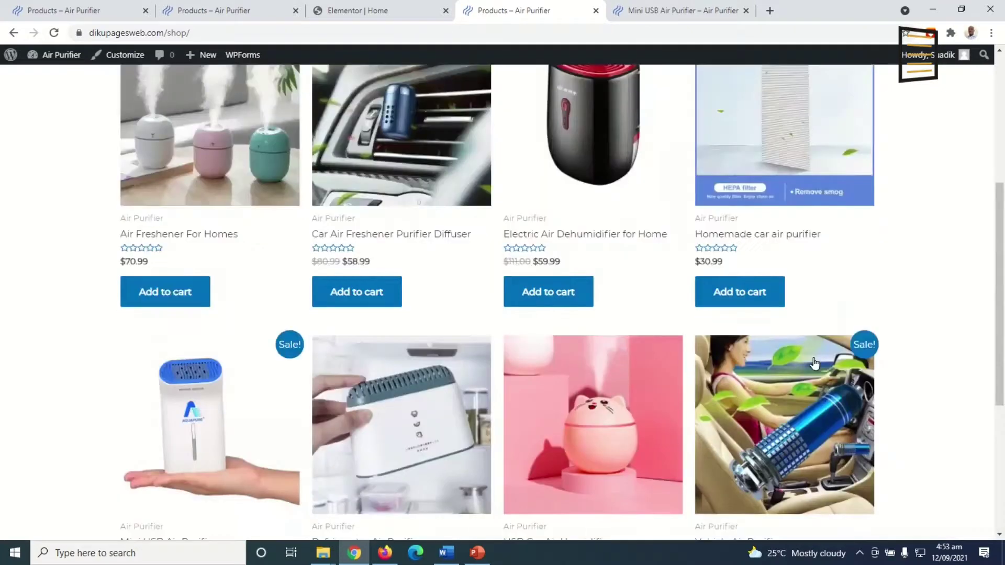
pyautogui.scroll(5, 814, 363)
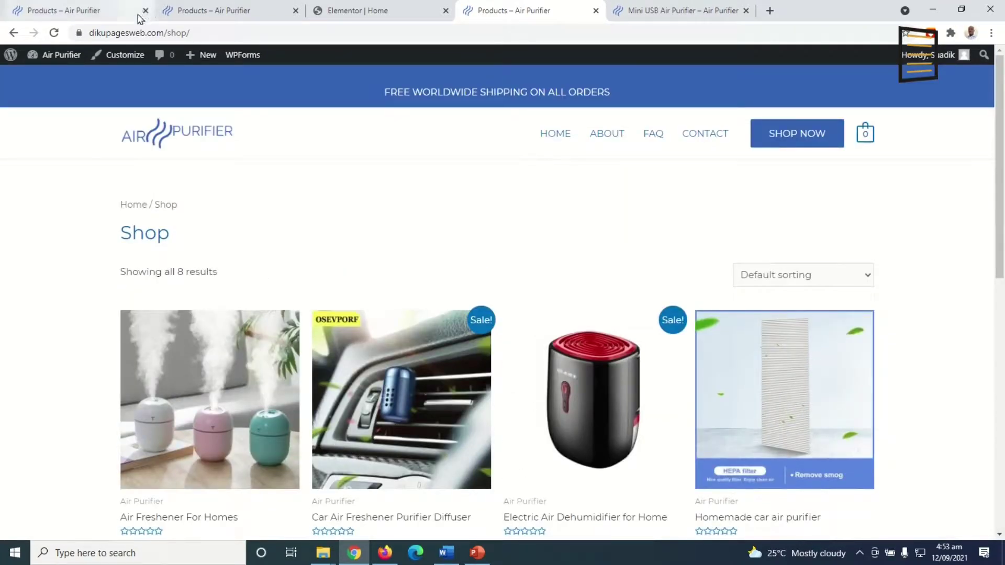
# Step: Close the extra browser tabs, including the Elementor editor, keeping only the Mini USB Air Purifier product page open
pyautogui.click(145, 10)
pyautogui.click(145, 11)
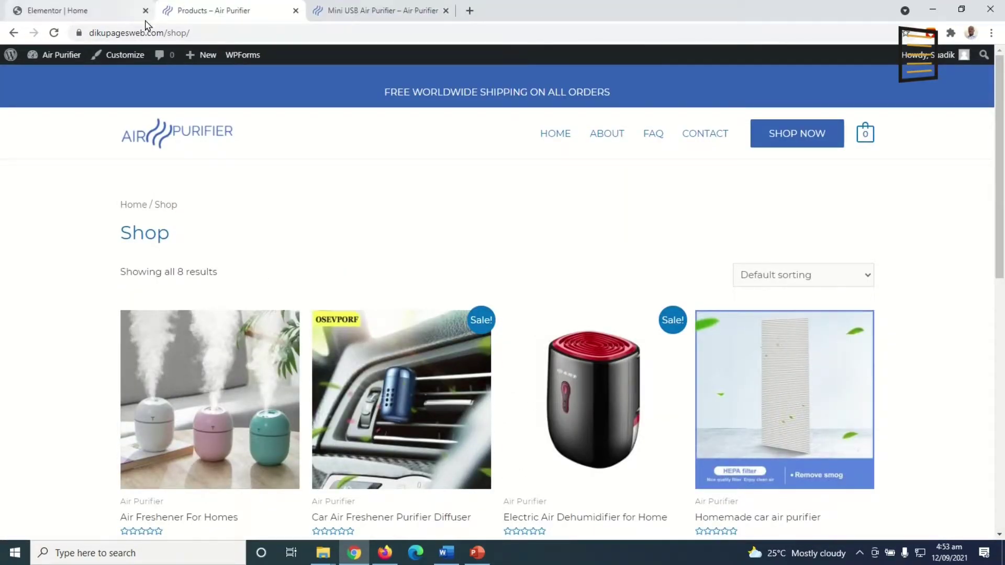
pyautogui.click(145, 11)
pyautogui.click(150, 11)
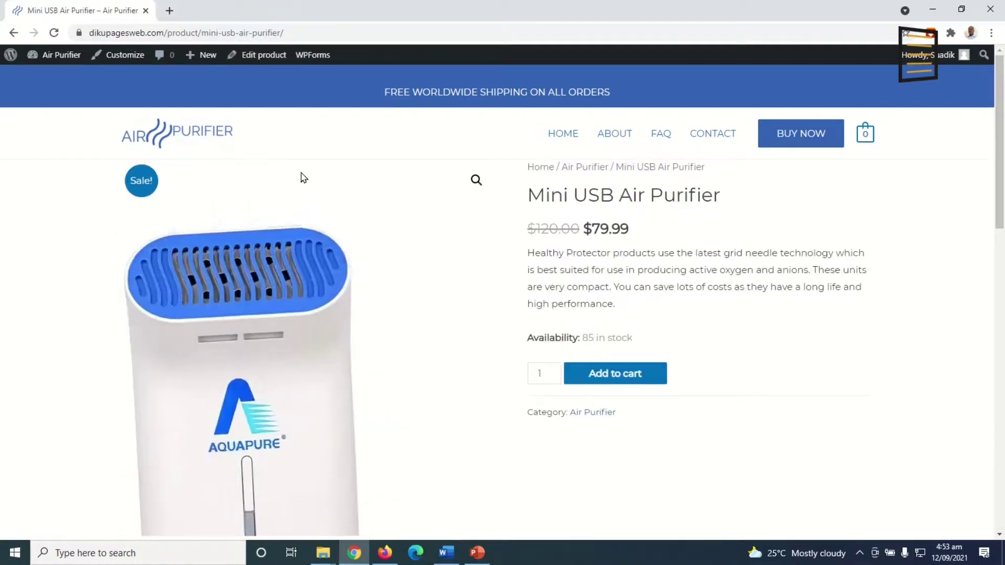
# Step: Open the home page from the site logo and look over its hero, FEATURED PRODUCTS and "Small Innovation, but More Humanized!!!" sections
pyautogui.click(207, 131)
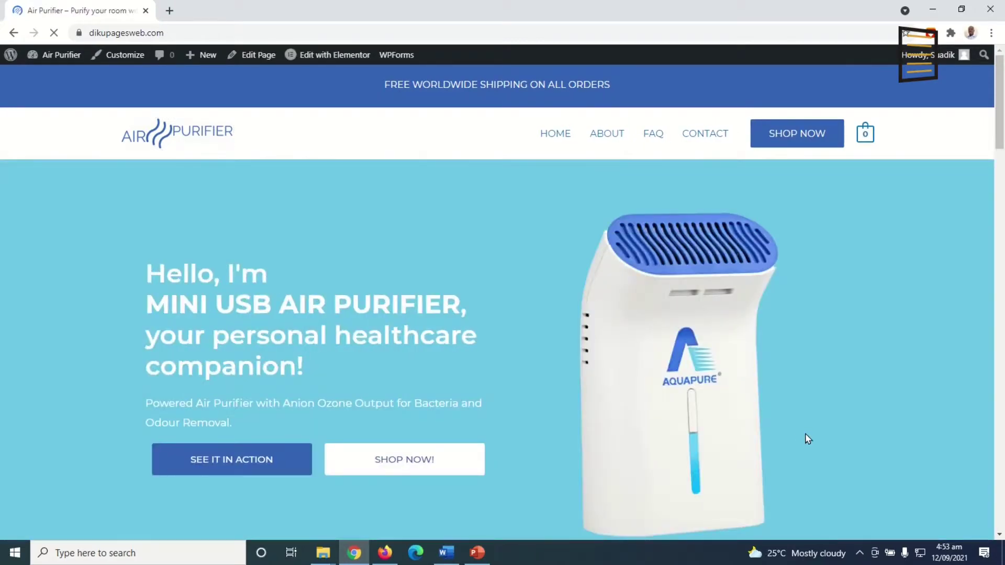
pyautogui.scroll(-15, 816, 429)
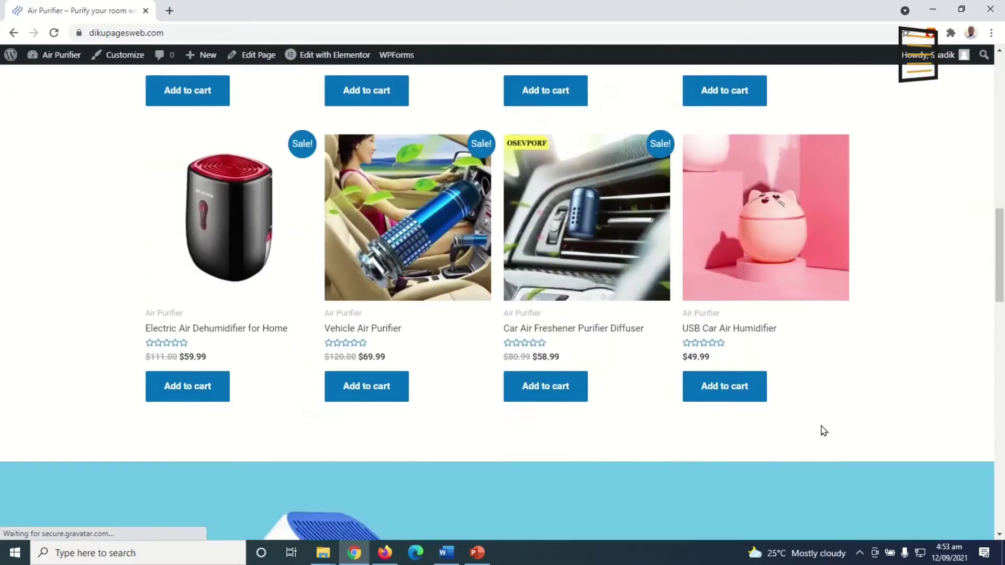
pyautogui.scroll(-4, 824, 430)
pyautogui.scroll(1, 838, 393)
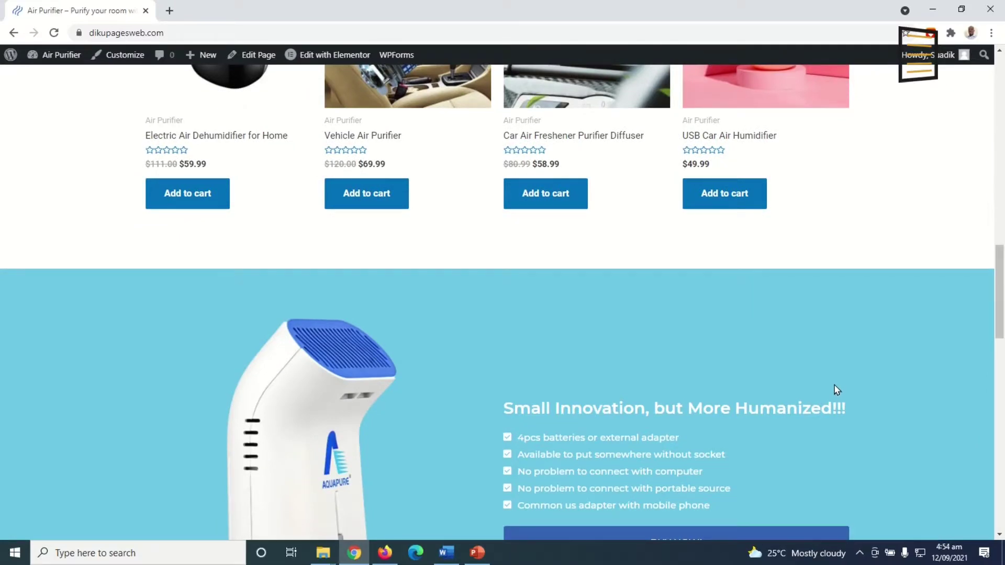
pyautogui.scroll(8, 836, 390)
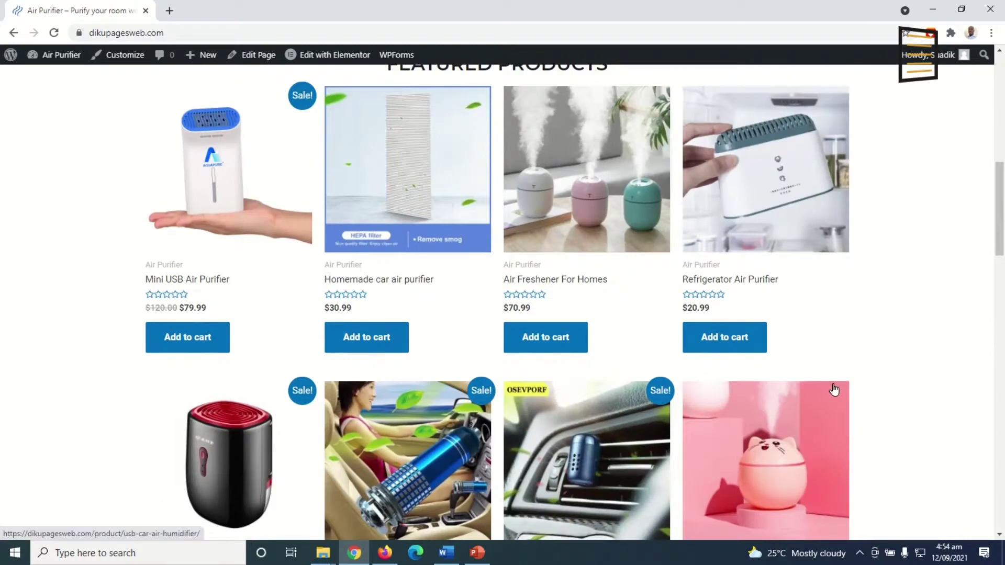
pyautogui.scroll(10, 834, 390)
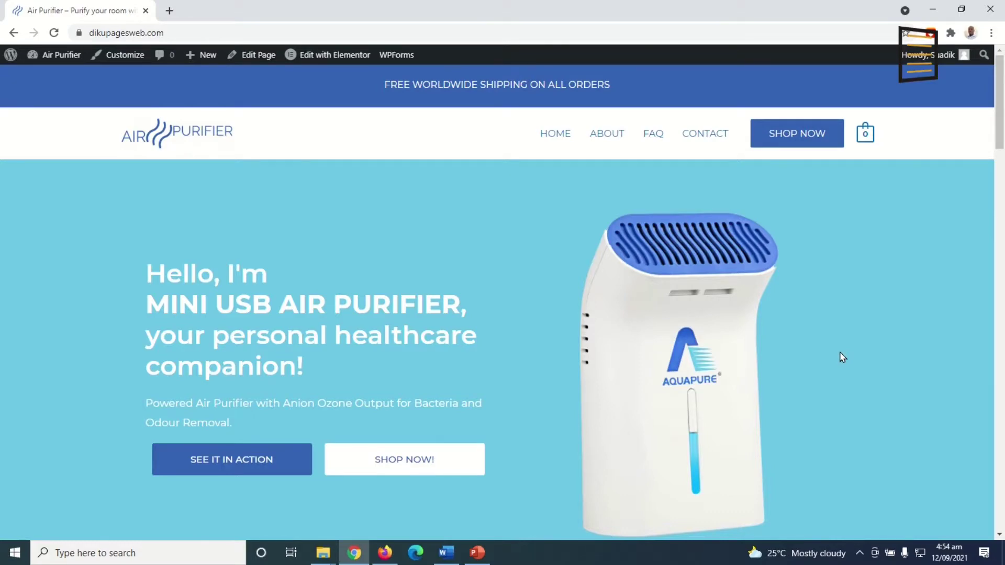
pyautogui.scroll(-6, 842, 361)
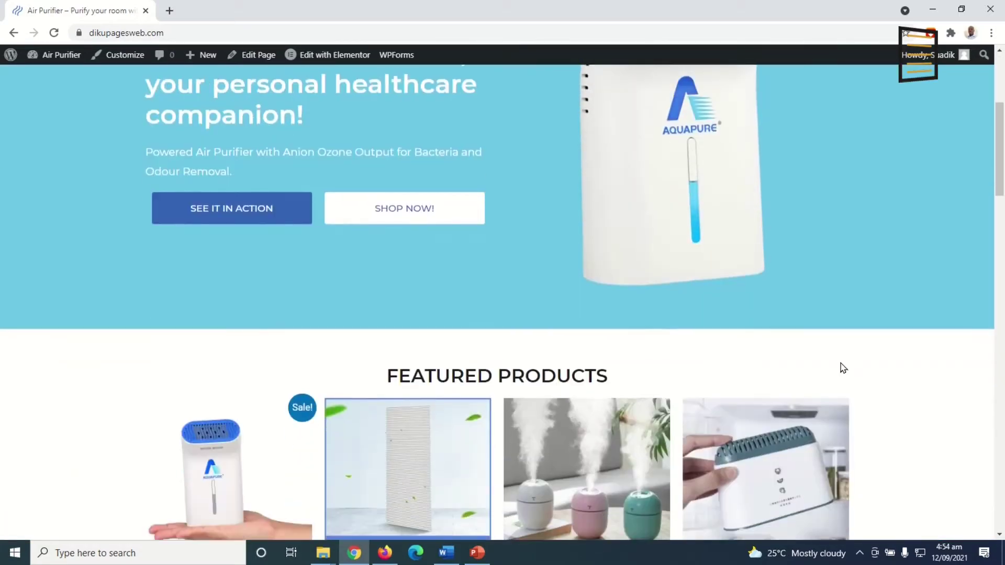
pyautogui.scroll(-5, 842, 371)
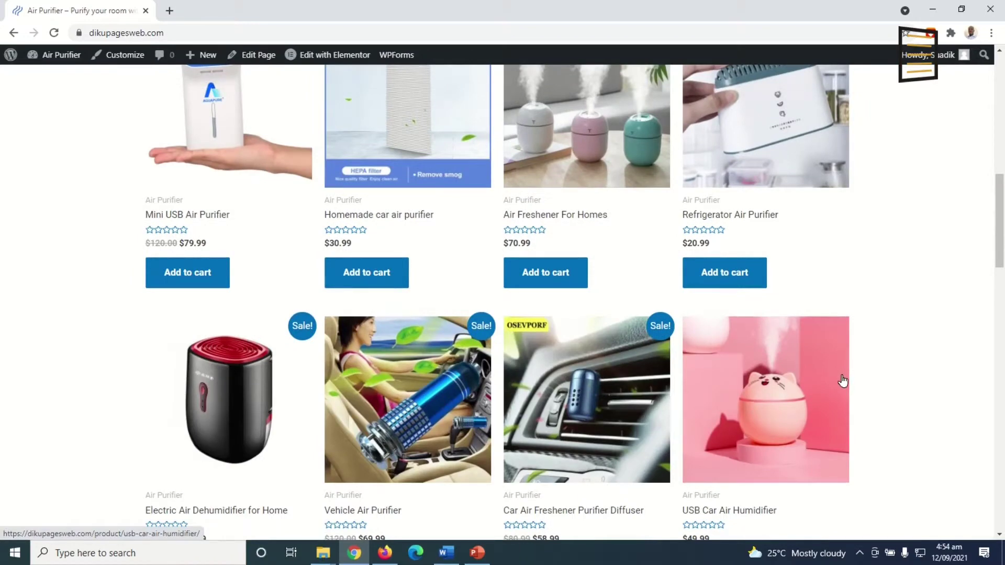
# Step: Return to the home page's header and go to the shop page to view its product listing
pyautogui.scroll(9, 911, 356)
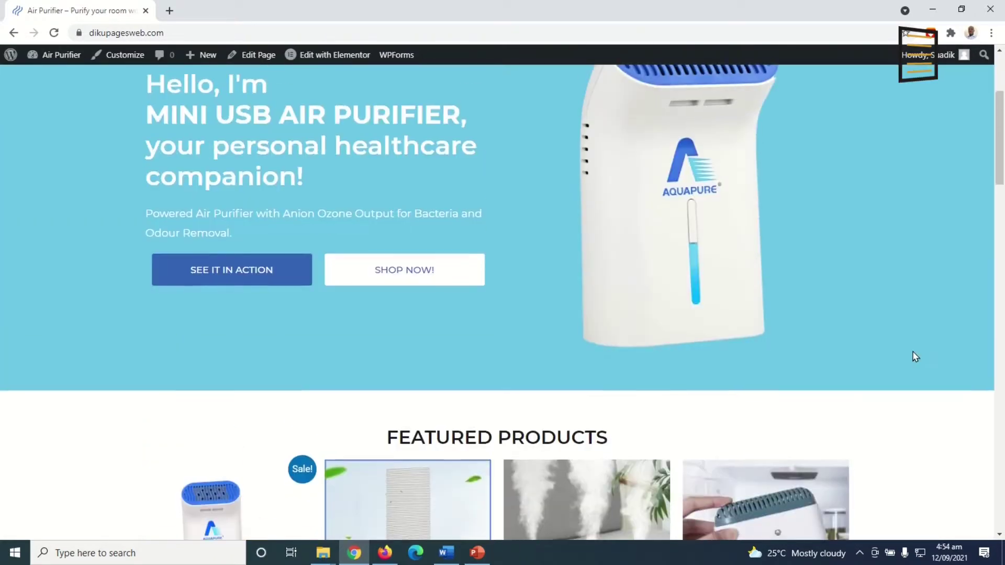
pyautogui.scroll(4, 916, 355)
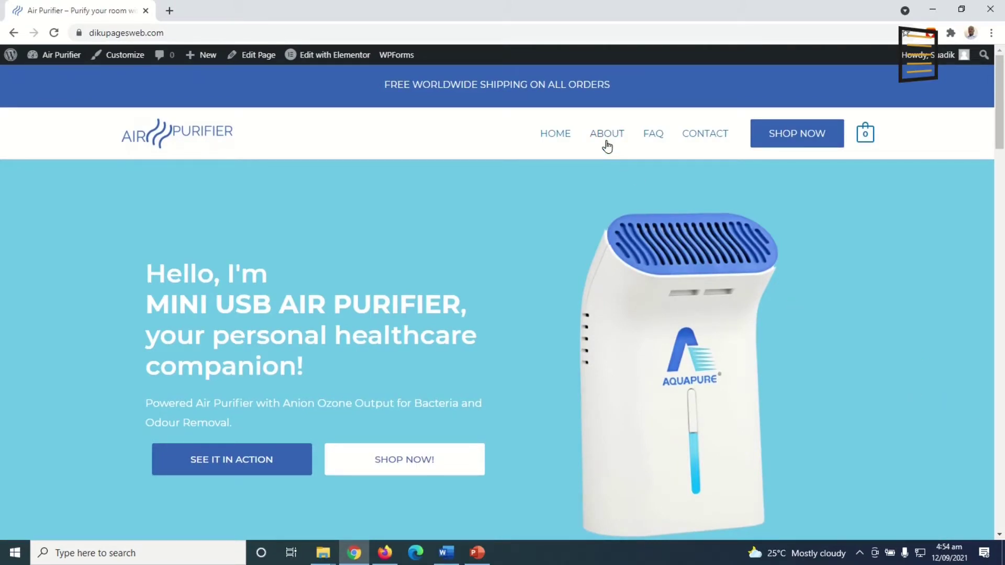
pyautogui.click(571, 134)
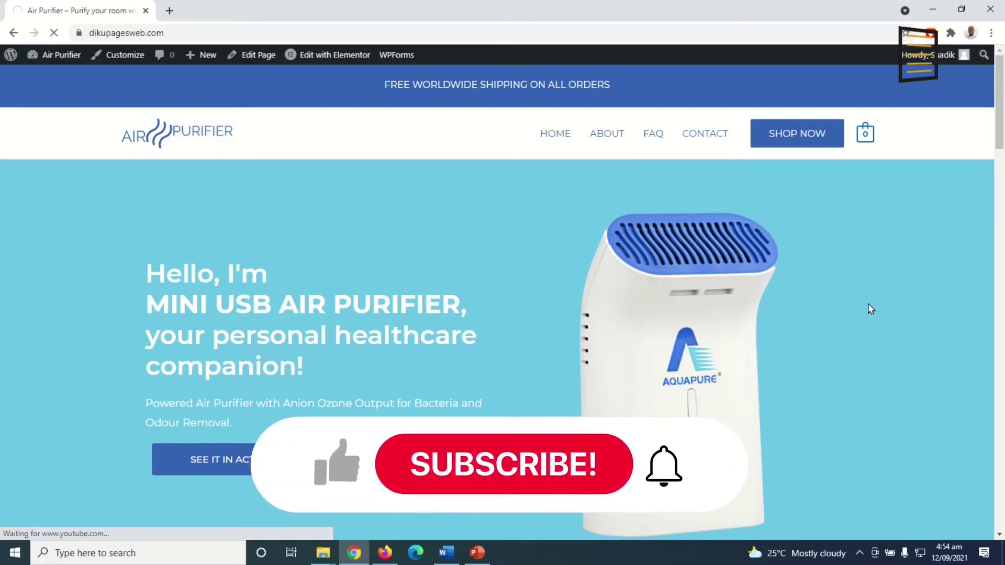
pyautogui.scroll(-7, 855, 294)
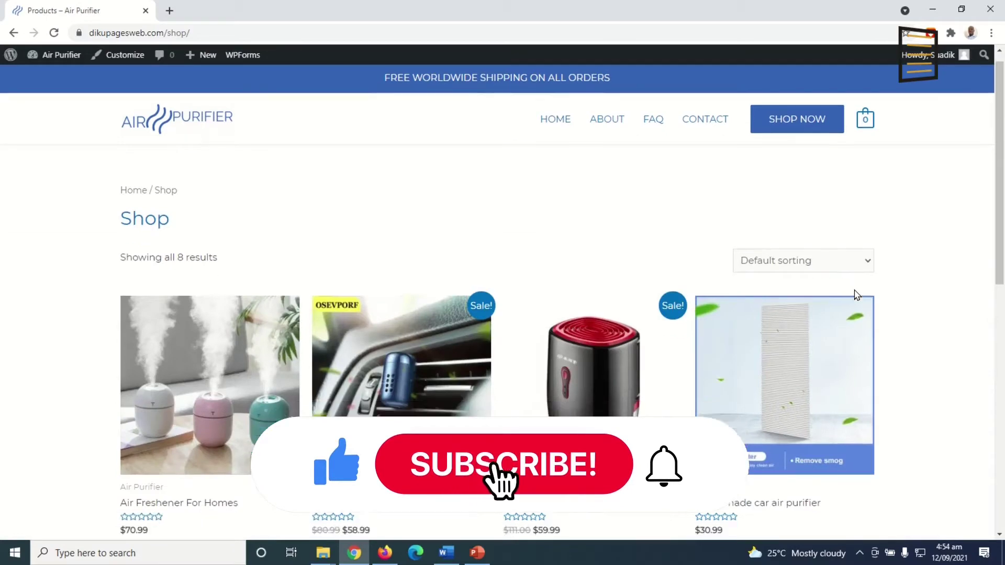